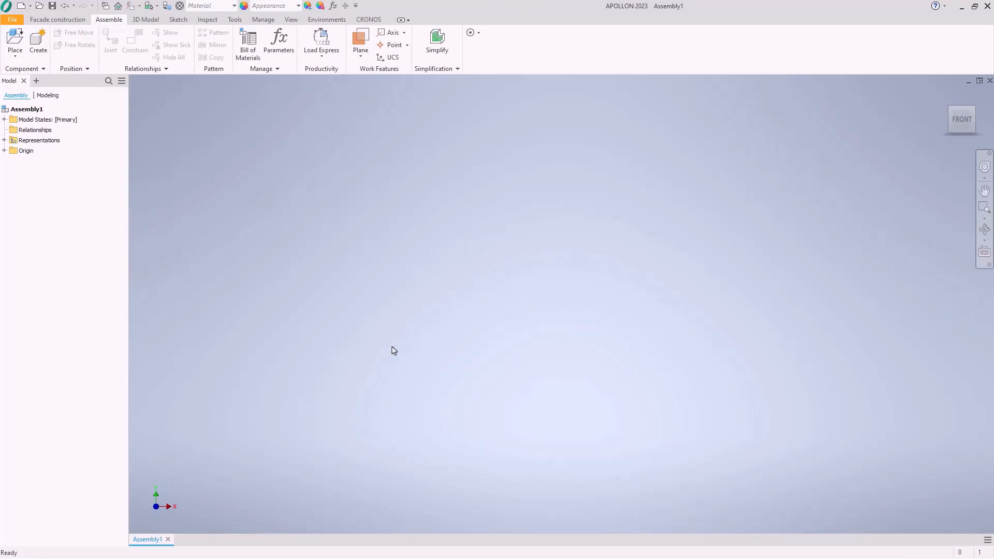
# Choose the facade sketch part 202305-E-001 from the Zeichnungen folder of project 202305 as the component to place
pyautogui.click(15, 38)
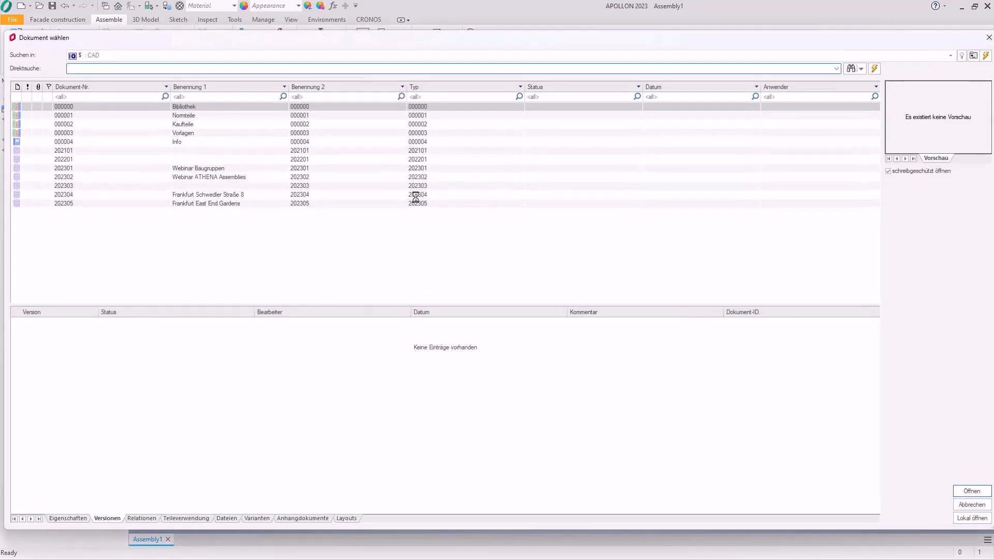
pyautogui.click(951, 56)
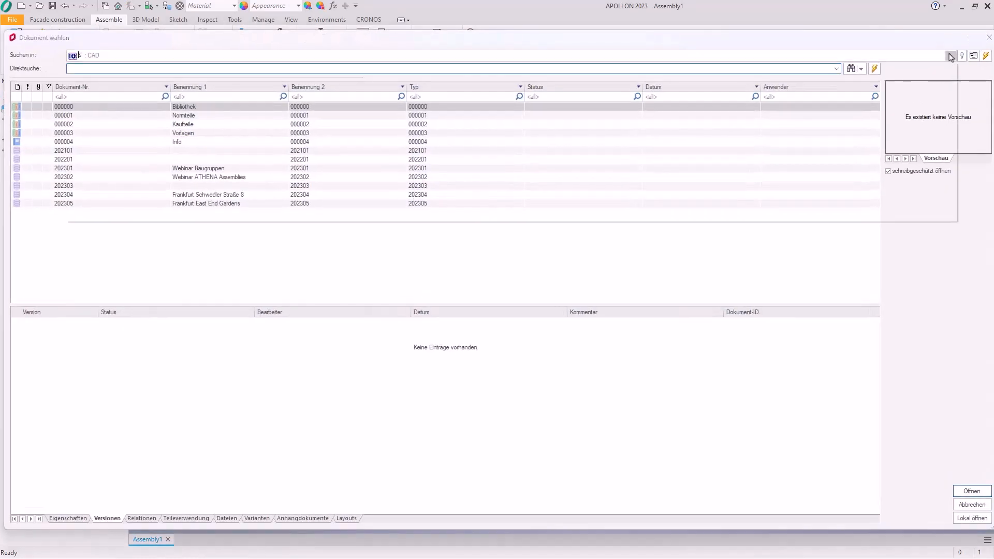
pyautogui.click(81, 195)
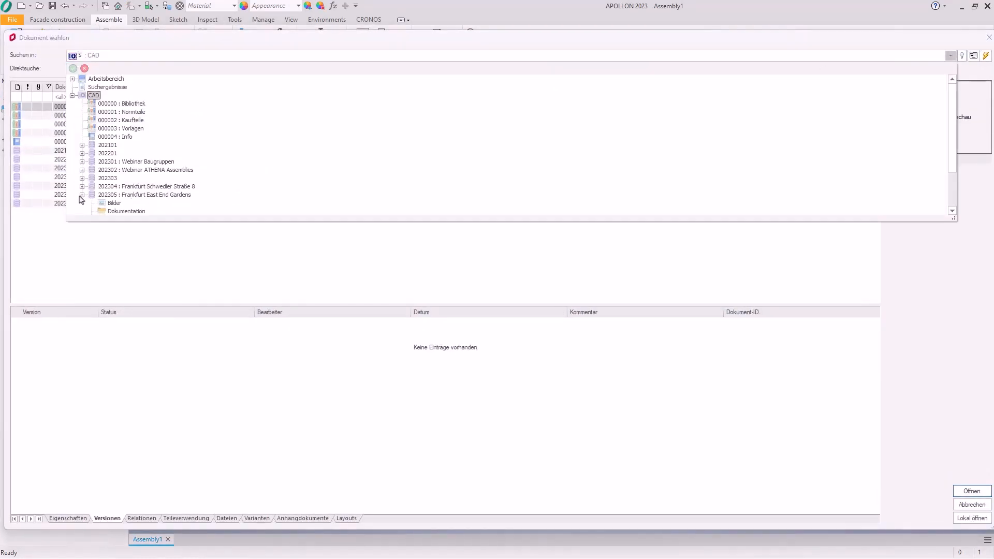
pyautogui.click(116, 203)
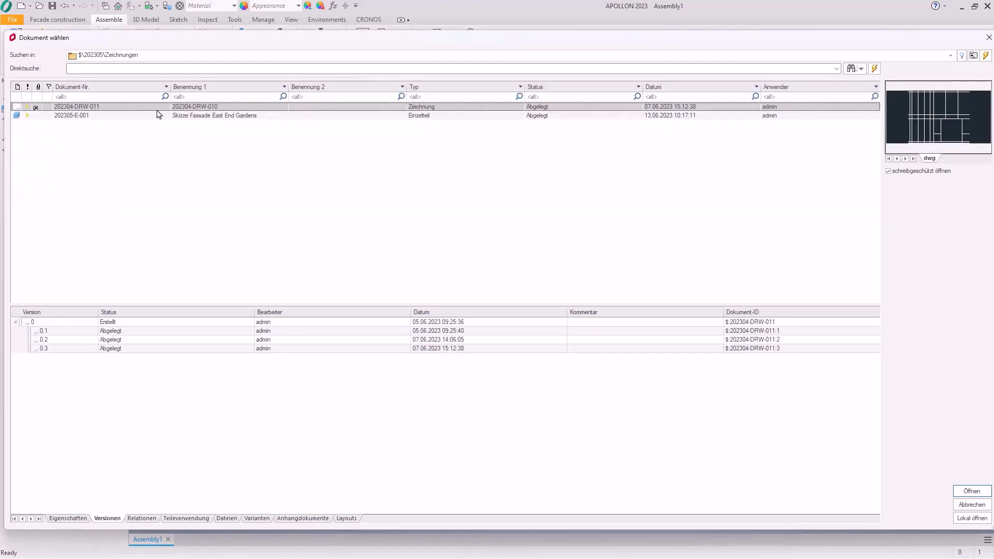
pyautogui.click(179, 115)
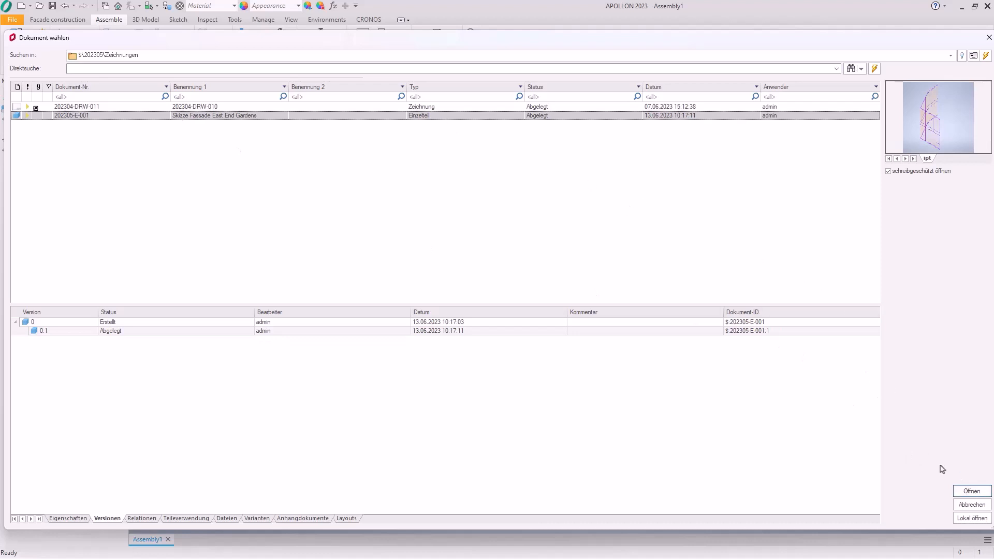
pyautogui.click(970, 491)
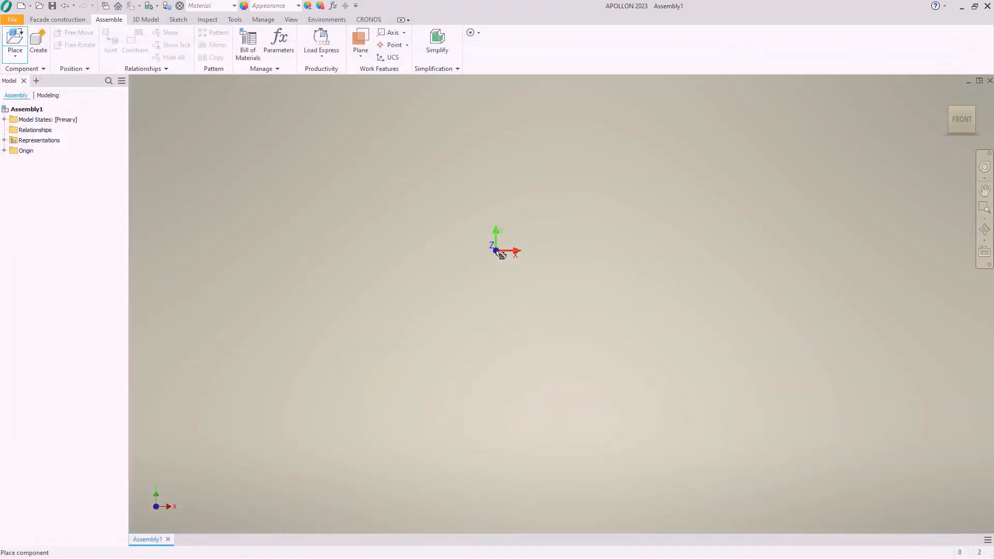
# Place one instance of the facade sketch part grounded at the assembly origin and end the placement
pyautogui.scroll(-3, 502, 255)
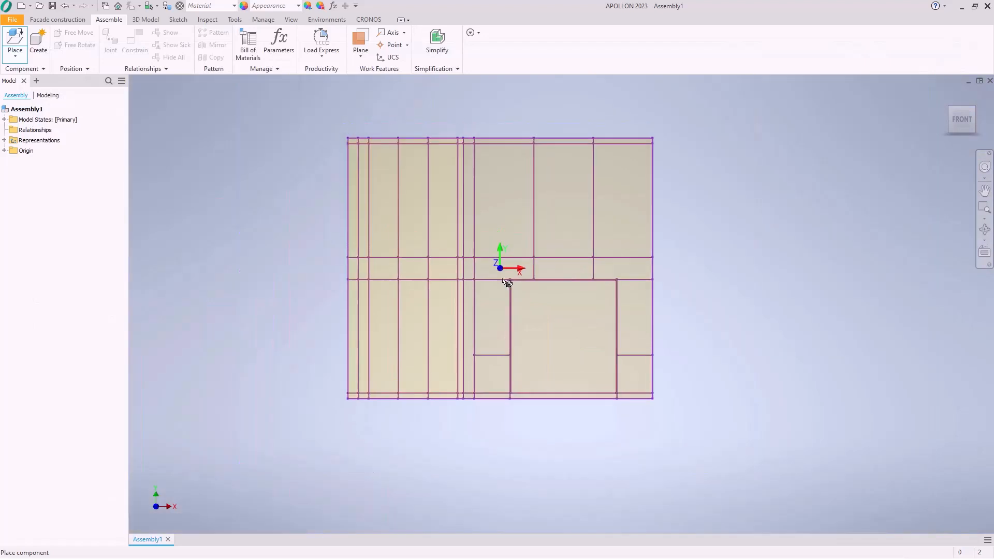
pyautogui.rightClick(505, 282)
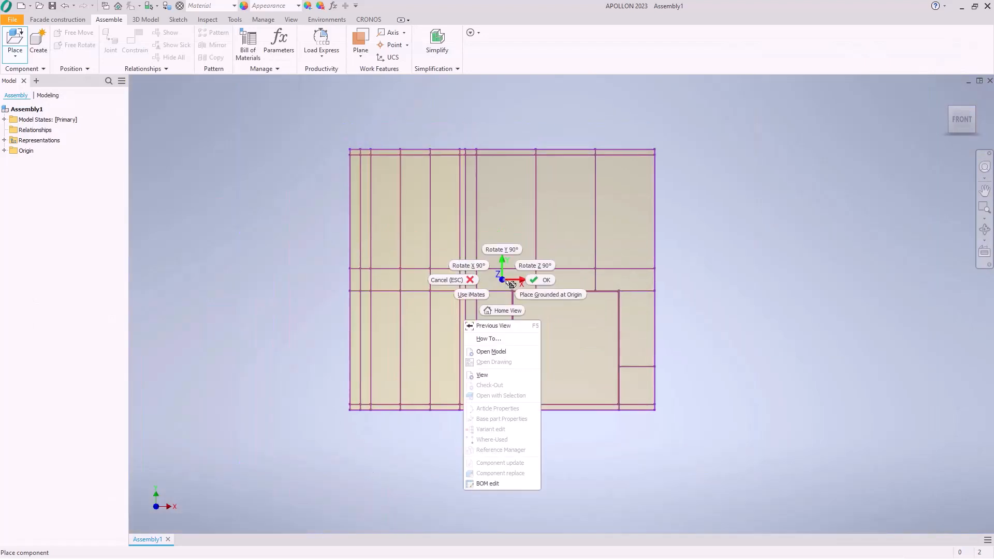
pyautogui.click(536, 284)
pyautogui.rightClick(665, 252)
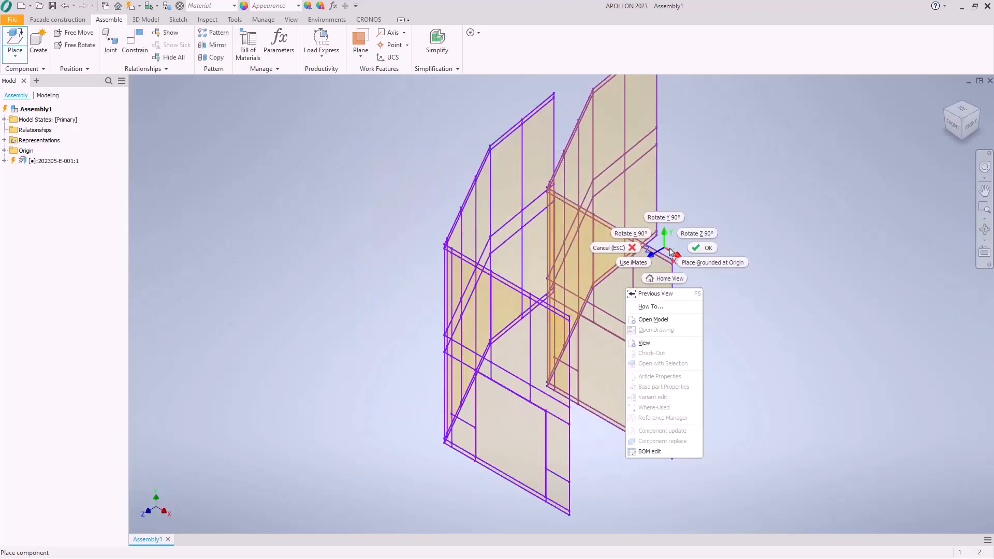
pyautogui.click(699, 243)
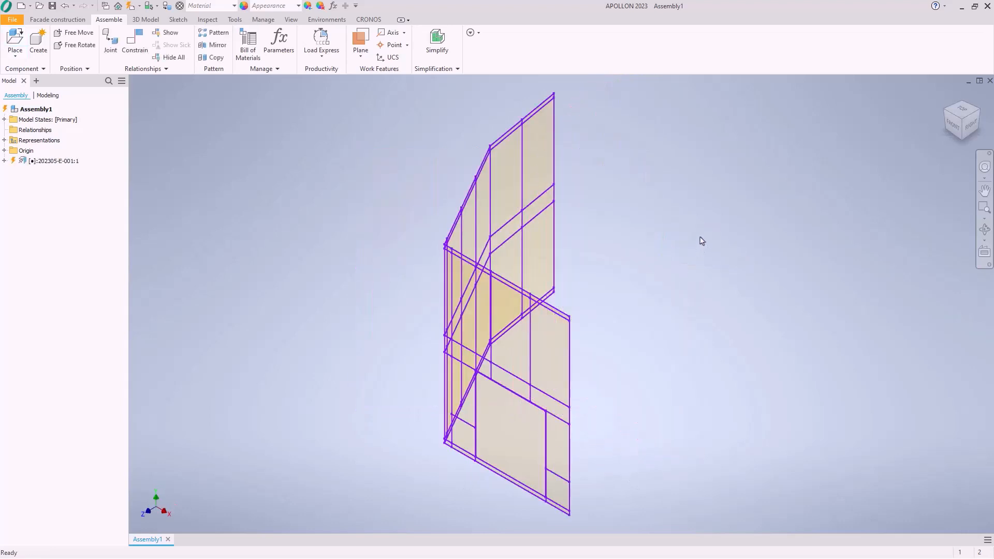
# Start saving the assembly and set its storage location to the Konstruktion folder of project 202305 Frankfurt East End Gardens
pyautogui.click(945, 110)
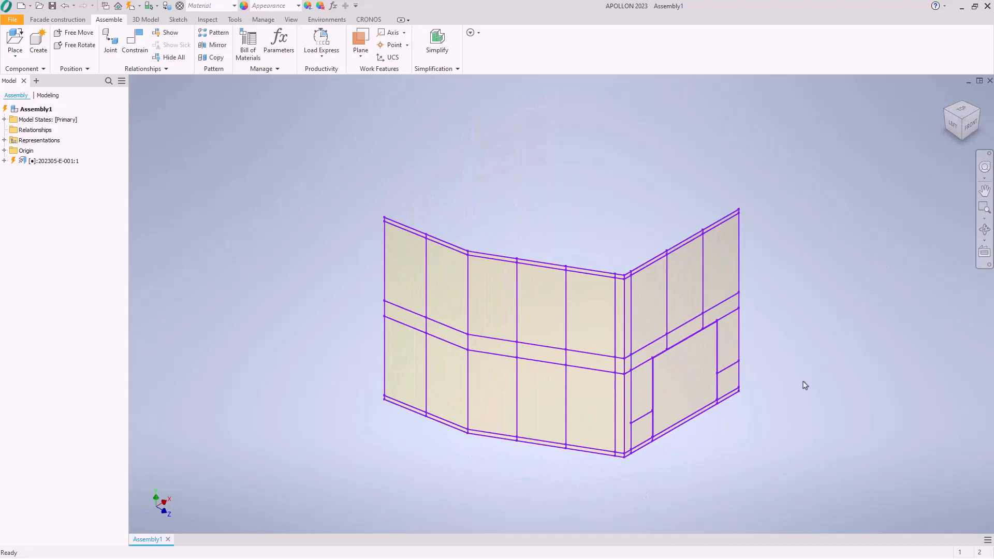
pyautogui.click(984, 208)
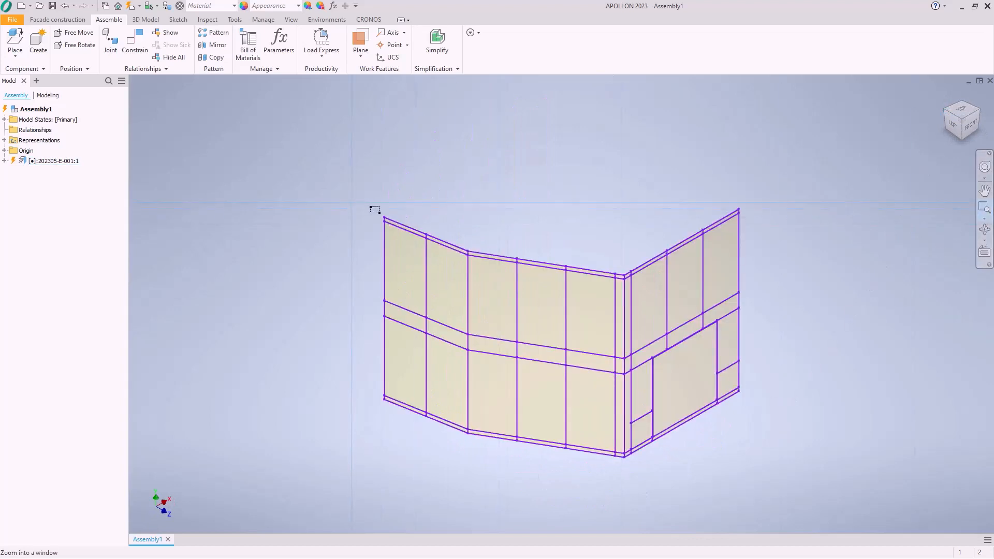
pyautogui.moveTo(375, 210); pyautogui.dragTo(780, 469)
pyautogui.click(64, 23)
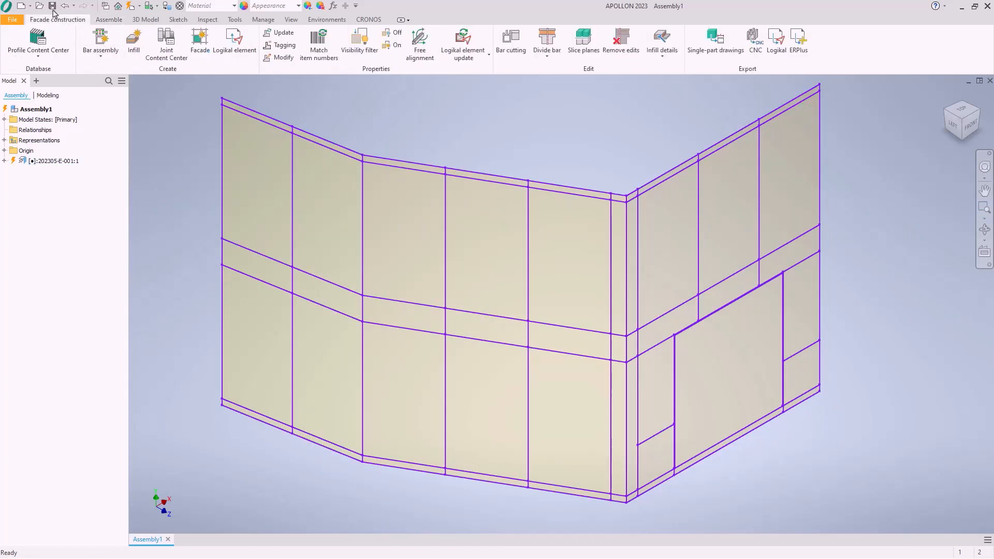
pyautogui.click(52, 10)
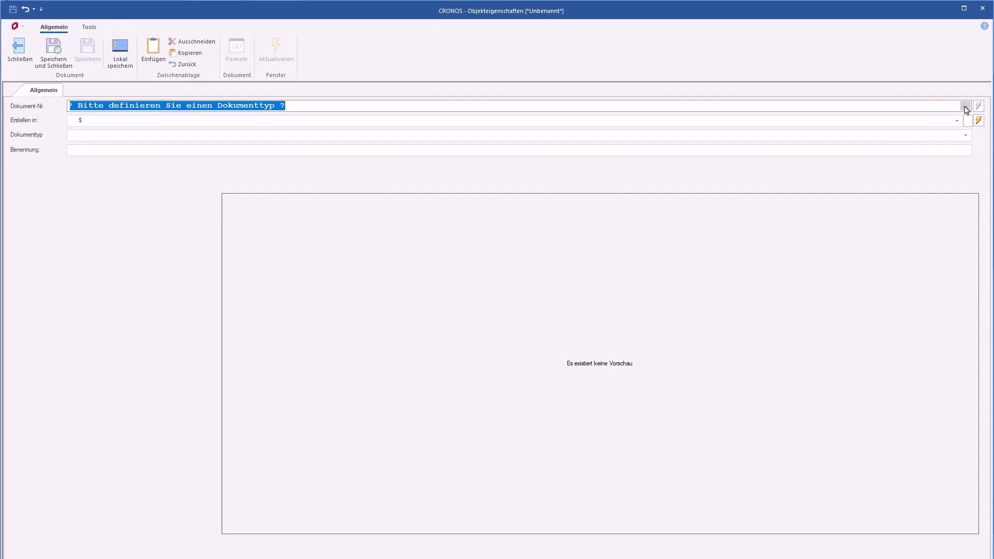
pyautogui.click(957, 120)
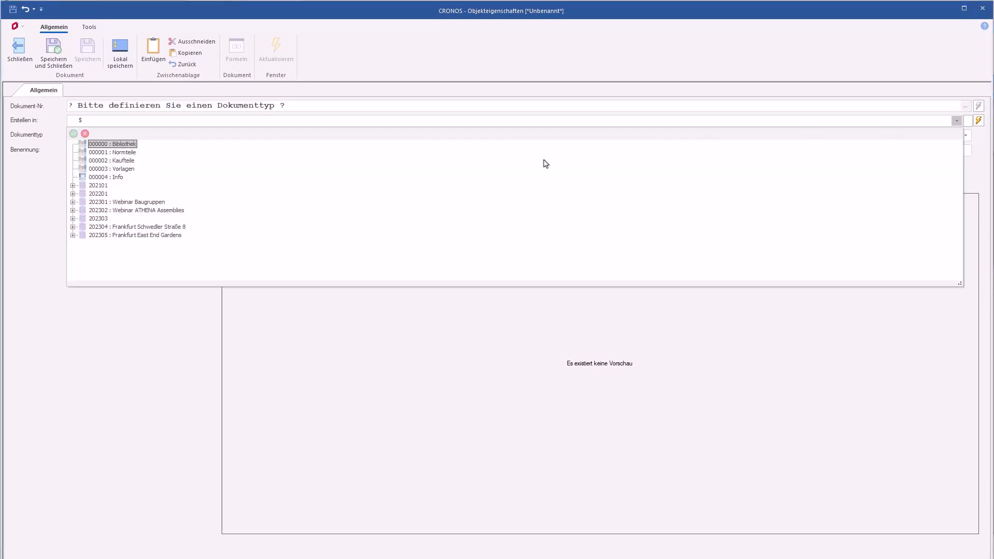
pyautogui.click(73, 235)
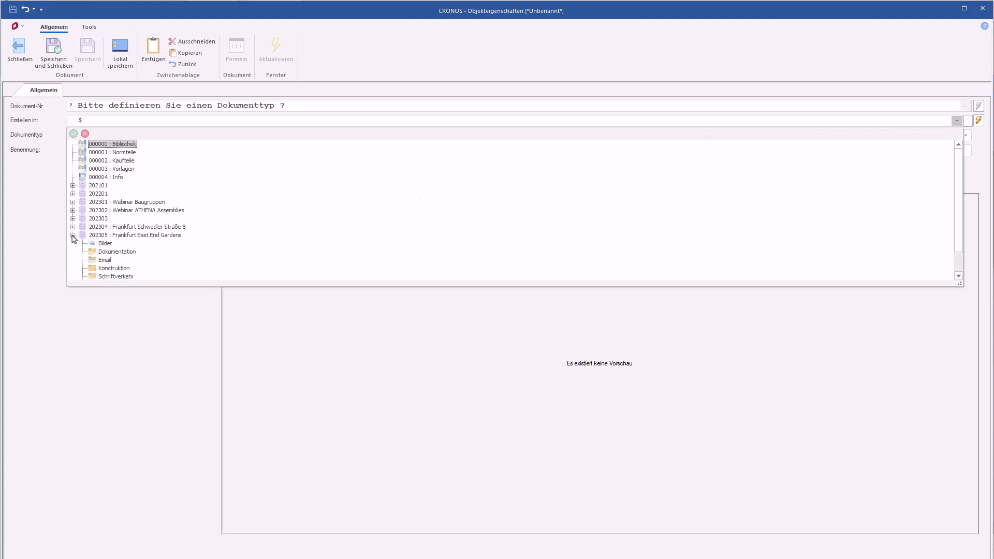
pyautogui.doubleClick(118, 251)
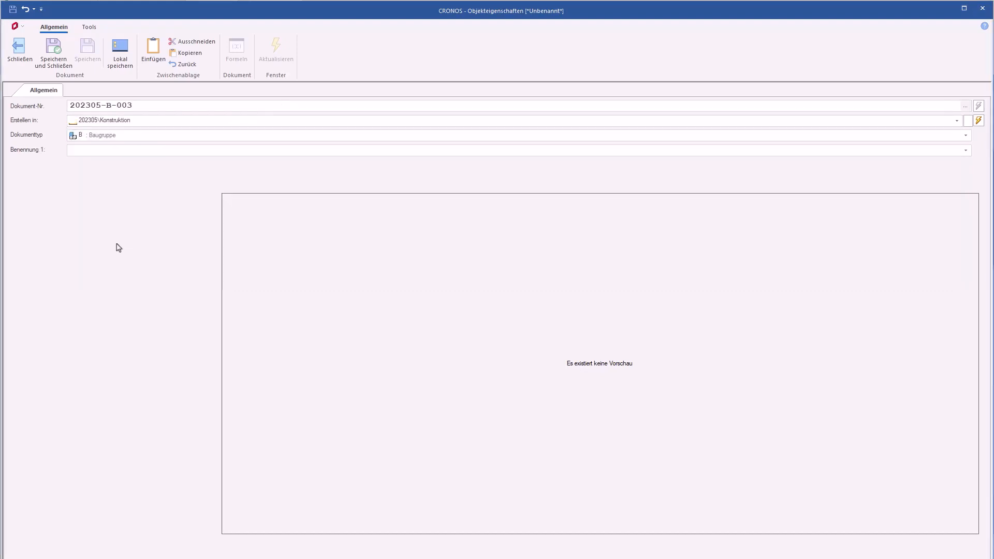
# Enter "Facade FFM East End Gardens" as Benennung 1 and save the assembly document with its properties
pyautogui.click(168, 154)
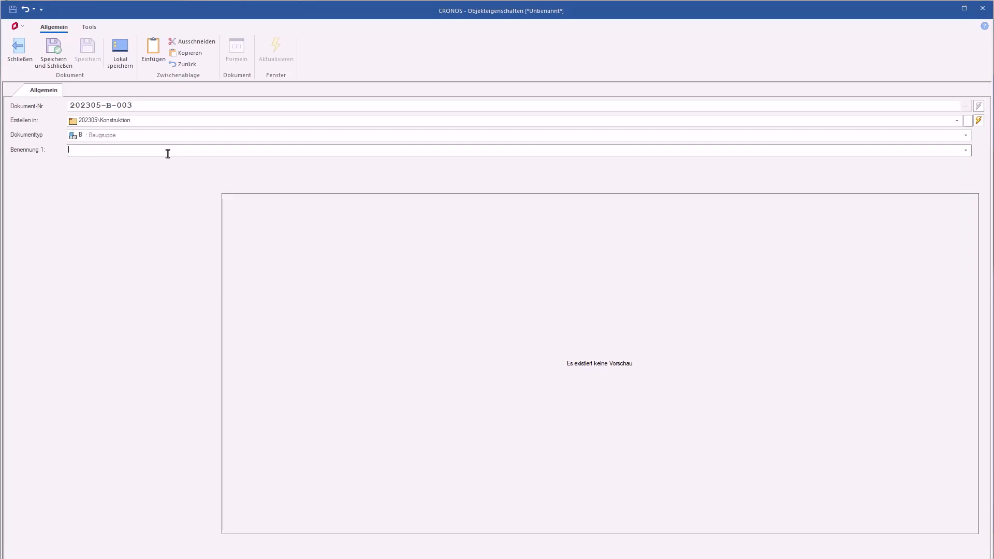
pyautogui.write('Facade FFM East End Gardens')
pyautogui.click(51, 52)
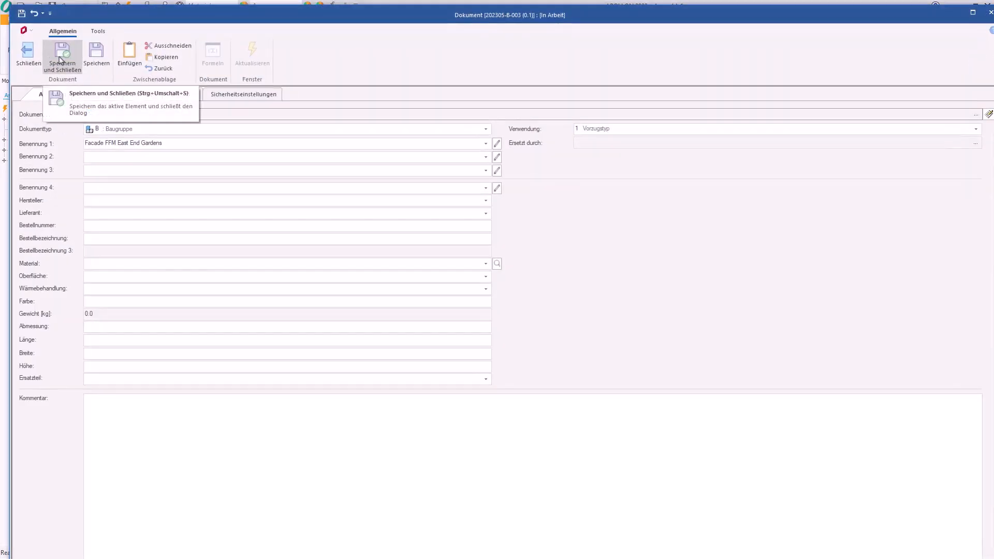
pyautogui.click(61, 60)
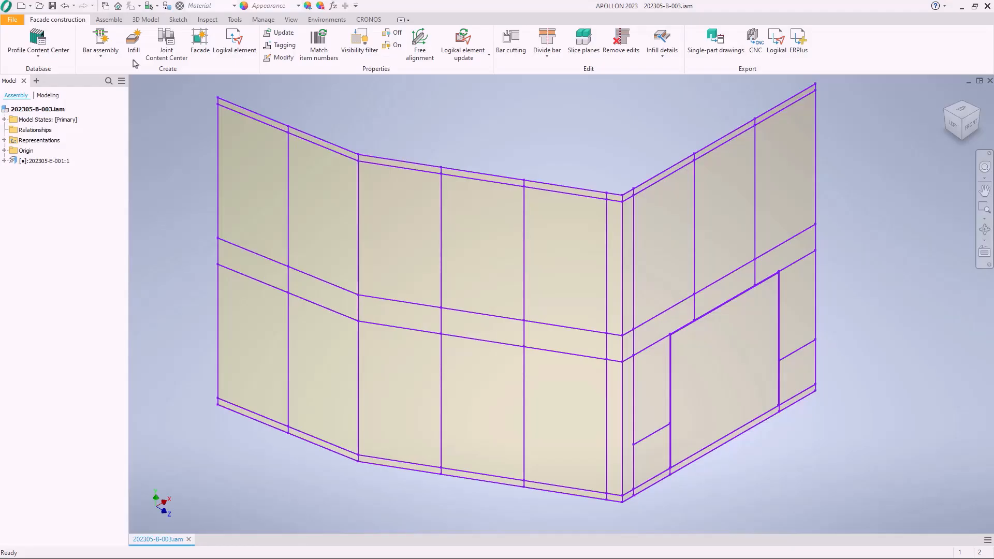
# Start a bar assembly and choose Facade as the source of its structure definition
pyautogui.click(38, 57)
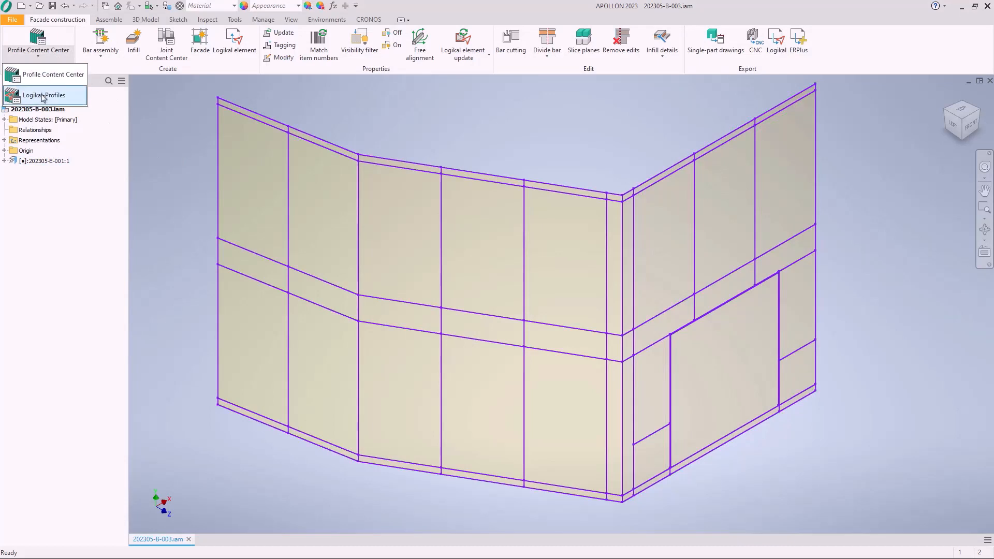
pyautogui.click(99, 58)
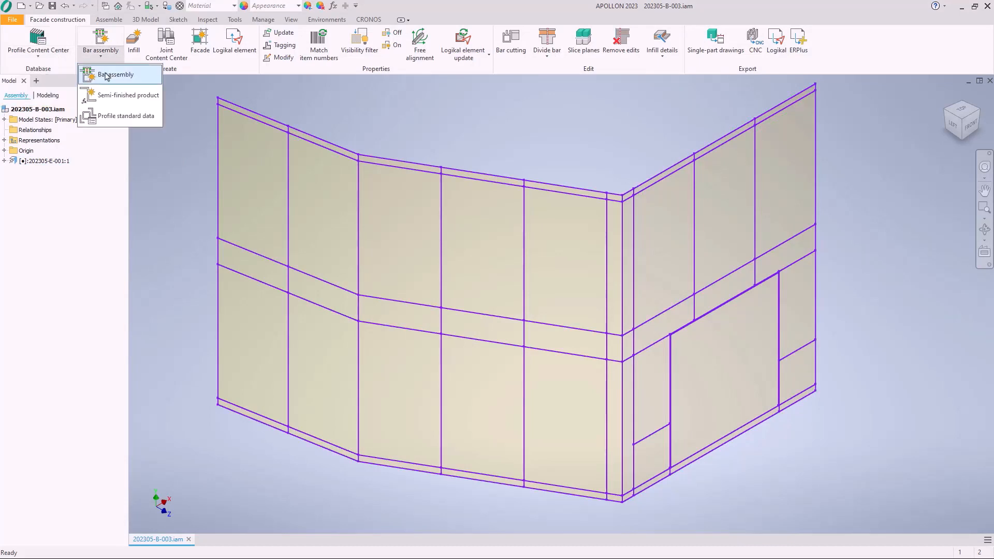
pyautogui.click(106, 74)
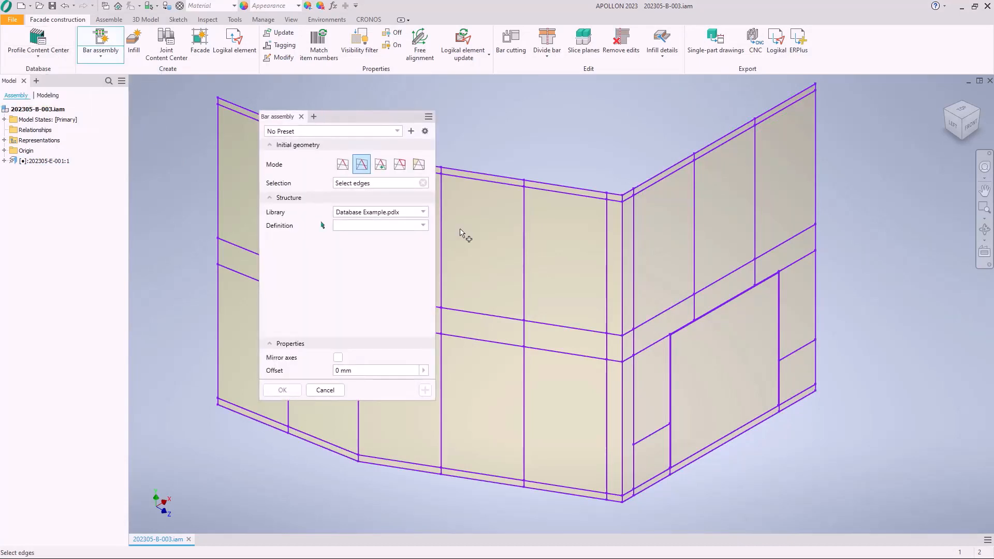
pyautogui.click(409, 226)
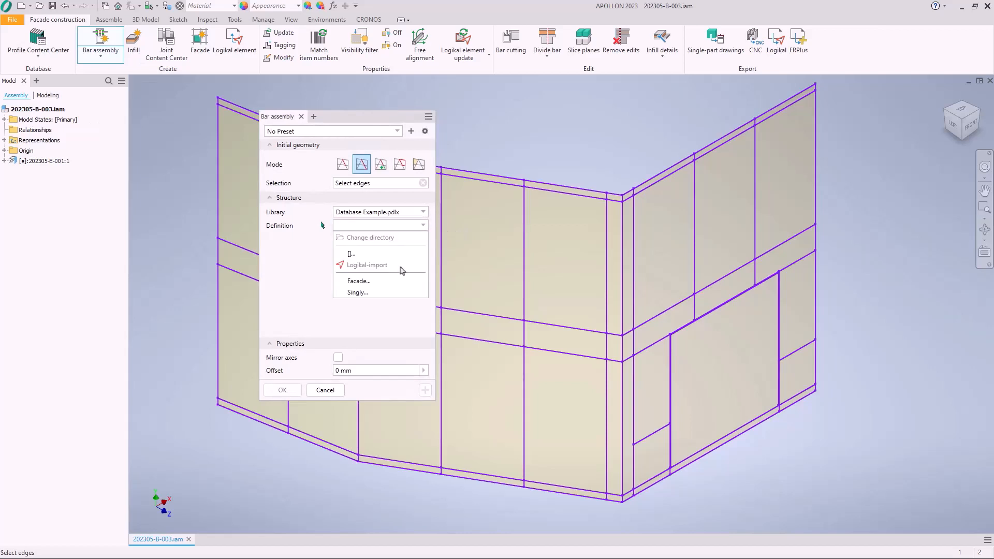
pyautogui.click(354, 283)
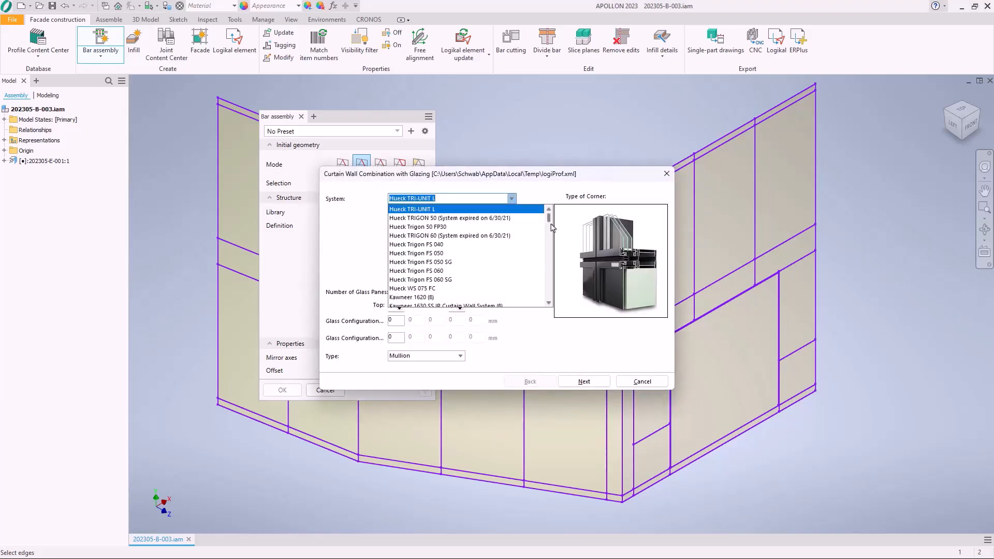
# Select the Wicona WT 50 system with a 32 mm top glass configuration and continue to the profile selection
pyautogui.moveTo(550, 218); pyautogui.dragTo(540, 300)
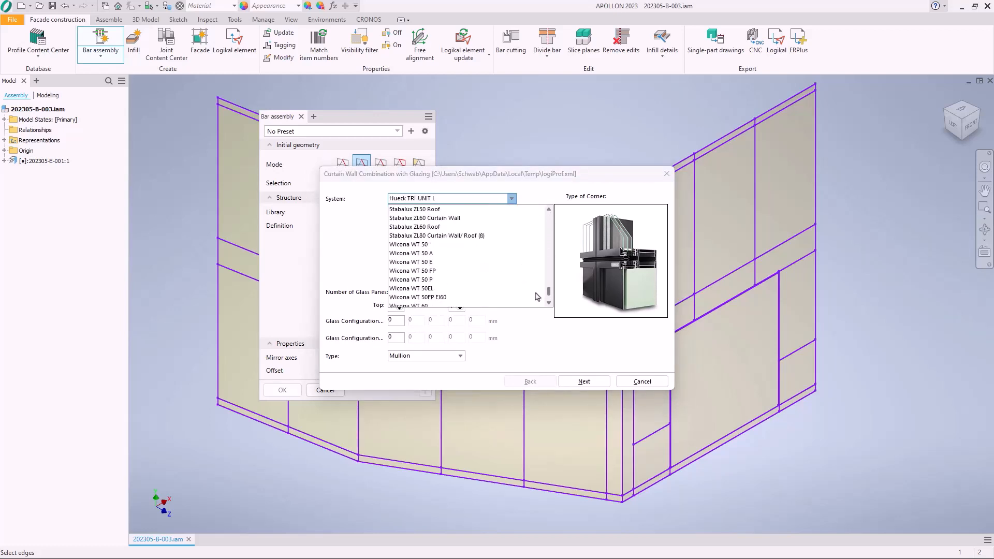
pyautogui.click(412, 245)
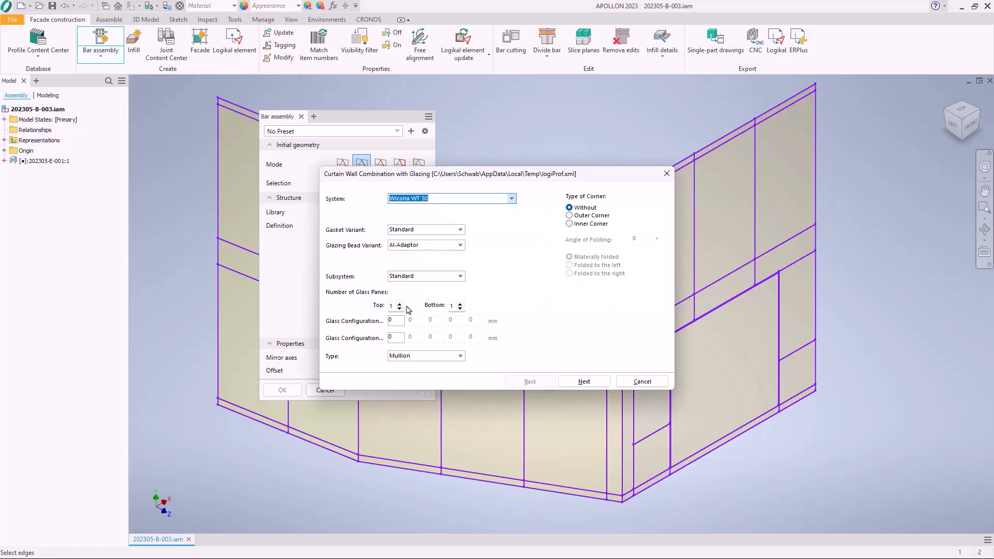
pyautogui.click(392, 322)
pyautogui.write('32')
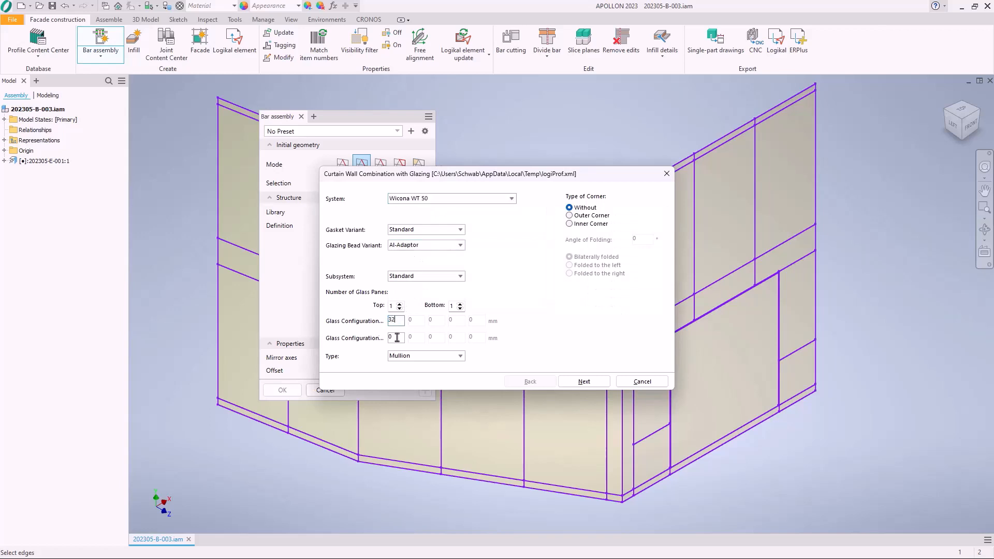
pyautogui.press('Tab')
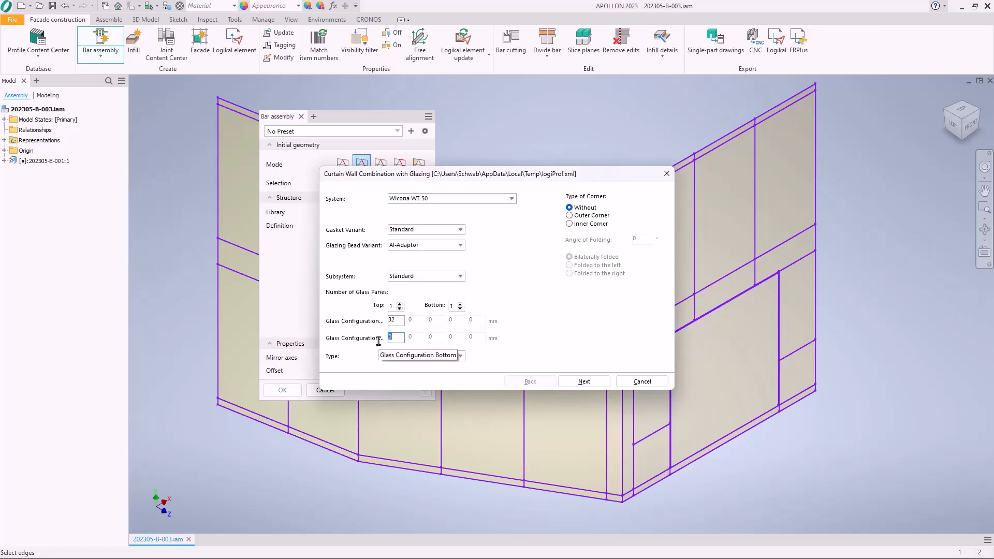
pyautogui.click(573, 382)
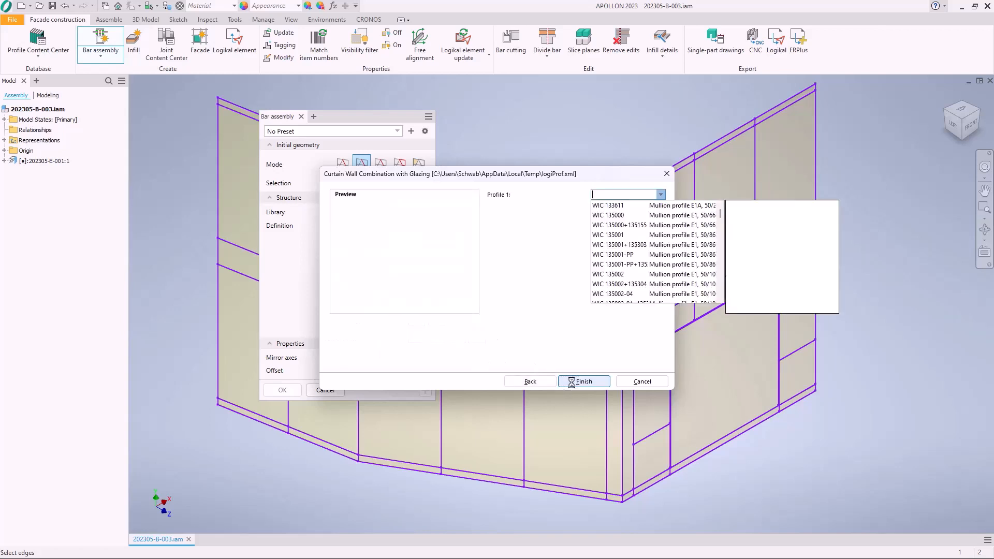
# Choose the 50/166 mm mullion profile WIC 135005-04 as Profile 1 of the bar structure
pyautogui.click(628, 294)
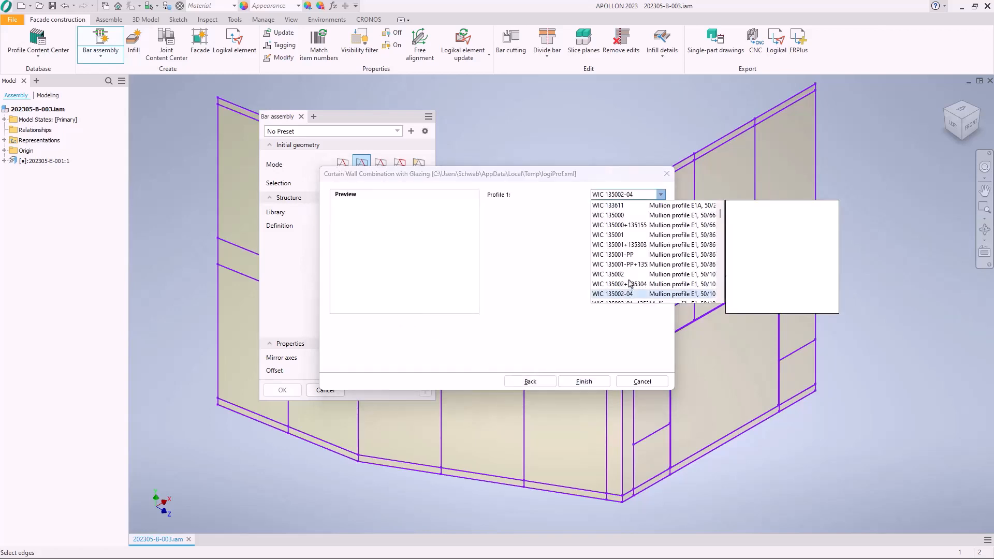
pyautogui.press('Down')
pyautogui.press('Down')
pyautogui.press('Down')
pyautogui.press('Down')
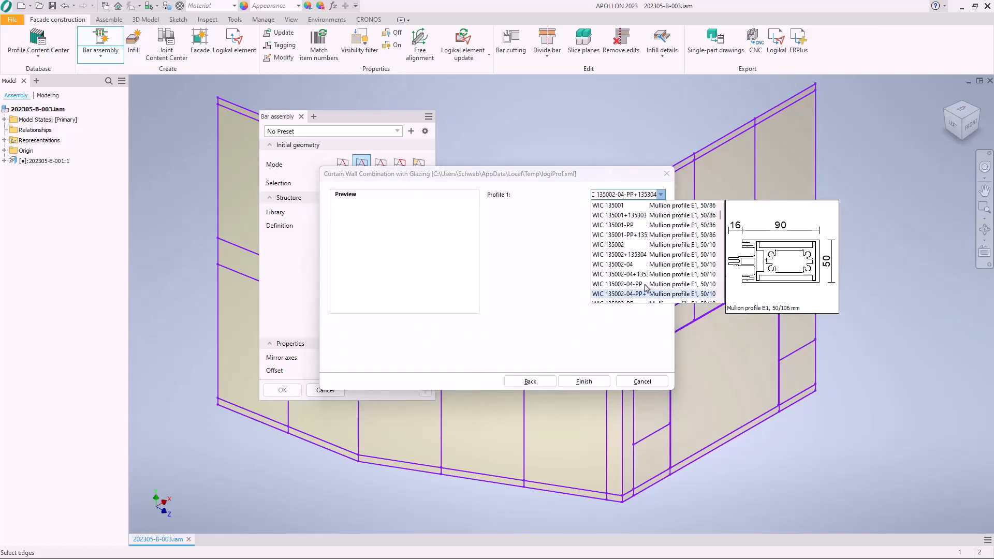
pyautogui.press('Down')
pyautogui.press('Down')
pyautogui.press('Down')
pyautogui.press('Down')
pyautogui.press('Down')
pyautogui.press('Down')
pyautogui.press('Down')
pyautogui.press('Down')
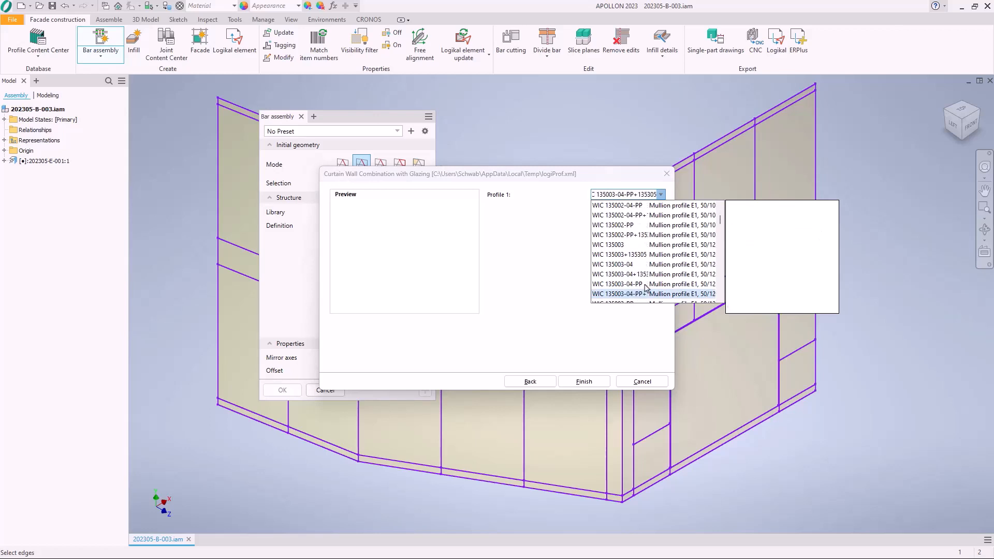
pyautogui.press('Down')
pyautogui.press('Down')
pyautogui.press('Down')
pyautogui.press('Down')
pyautogui.press('Down')
pyautogui.press('Down')
pyautogui.press('Down')
pyautogui.press('Down')
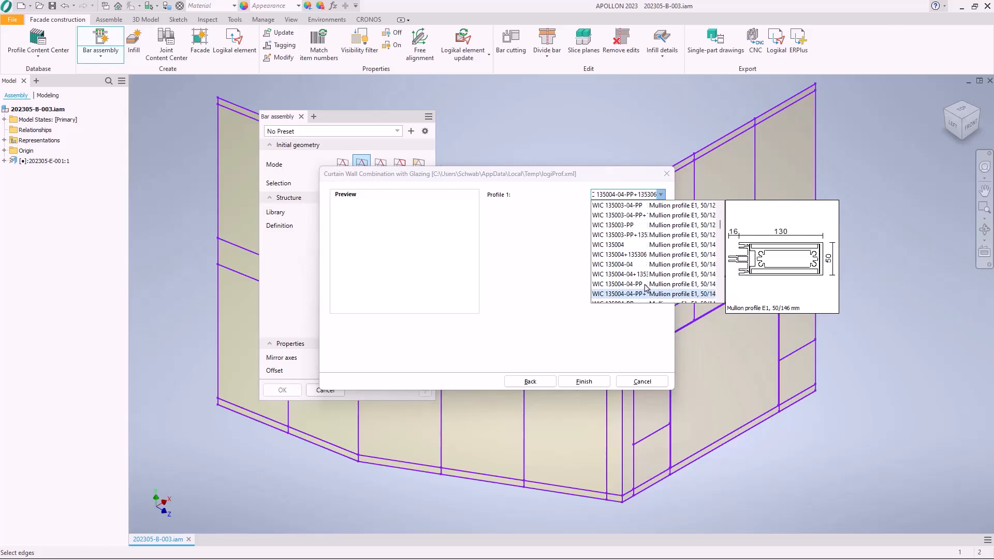
pyautogui.press('Down')
pyautogui.press('Down')
pyautogui.press('Down')
pyautogui.press('Down')
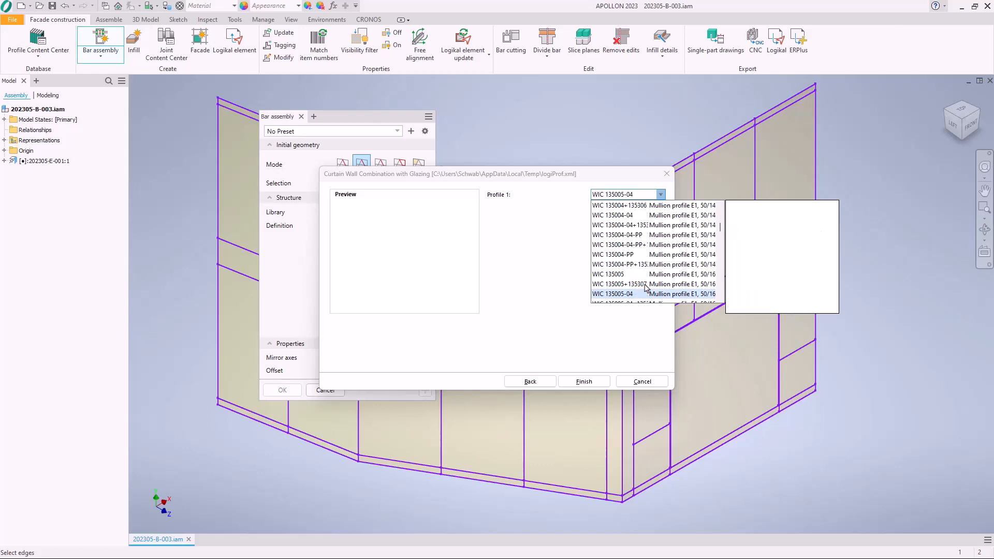
pyautogui.click(650, 294)
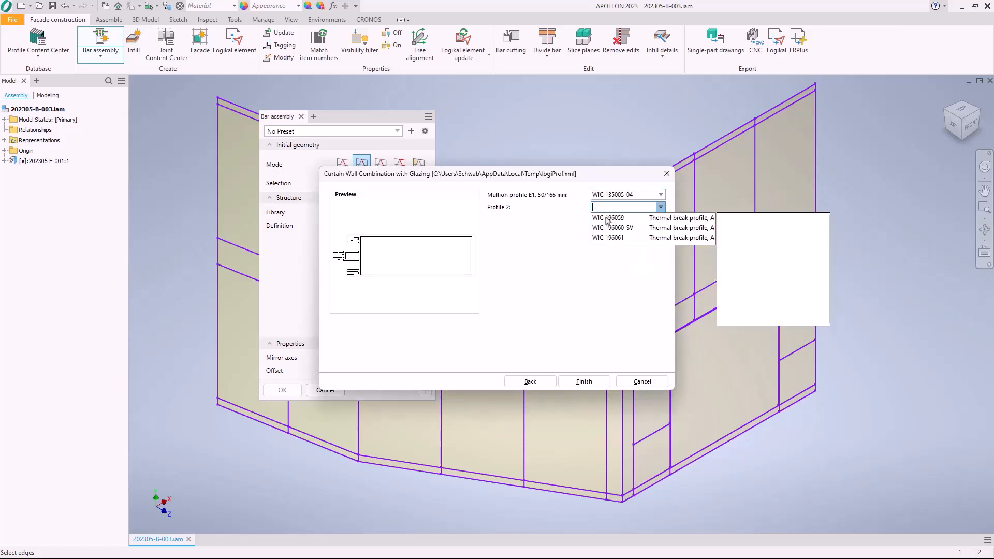
# Complete the mullion with thermal break WIC 196061, gasket WIC 190311X2-D, WIC 135193-02 and cover profile WIC 3030177, and finish the definition
pyautogui.click(624, 239)
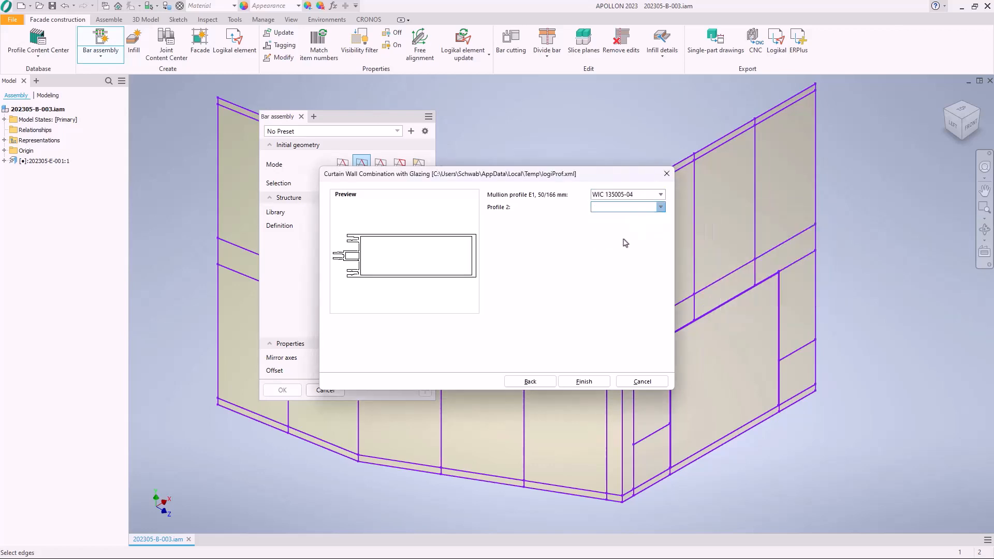
pyautogui.click(642, 270)
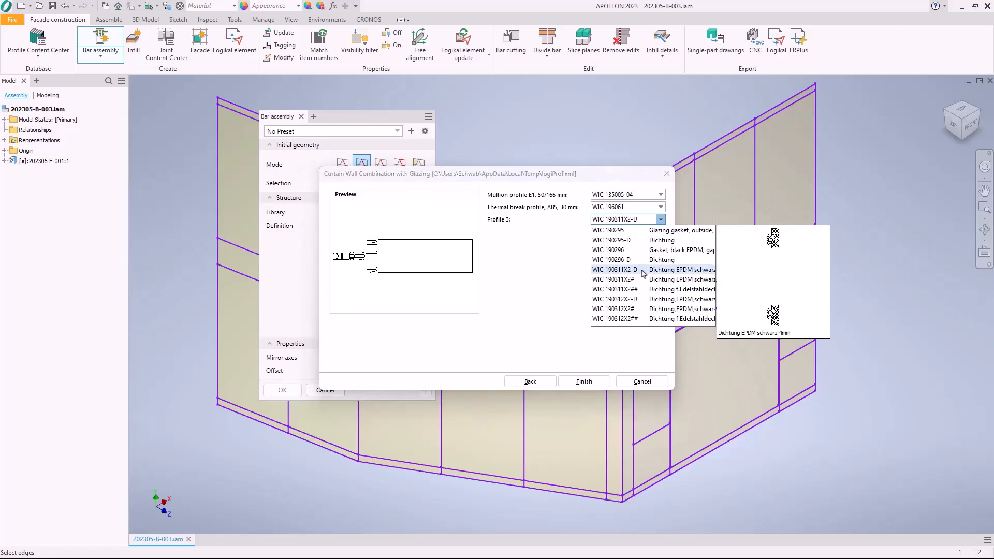
pyautogui.click(610, 243)
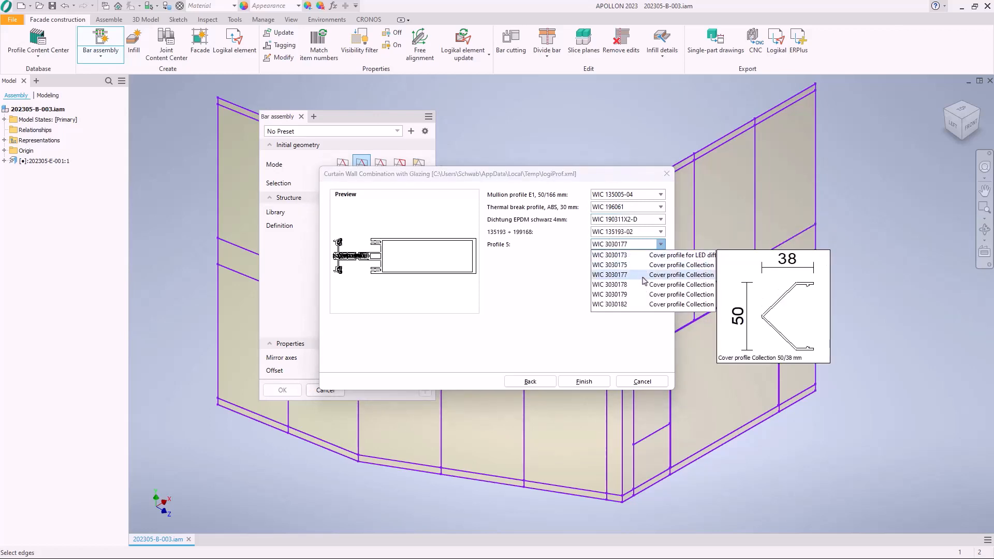
pyautogui.click(642, 275)
pyautogui.click(584, 382)
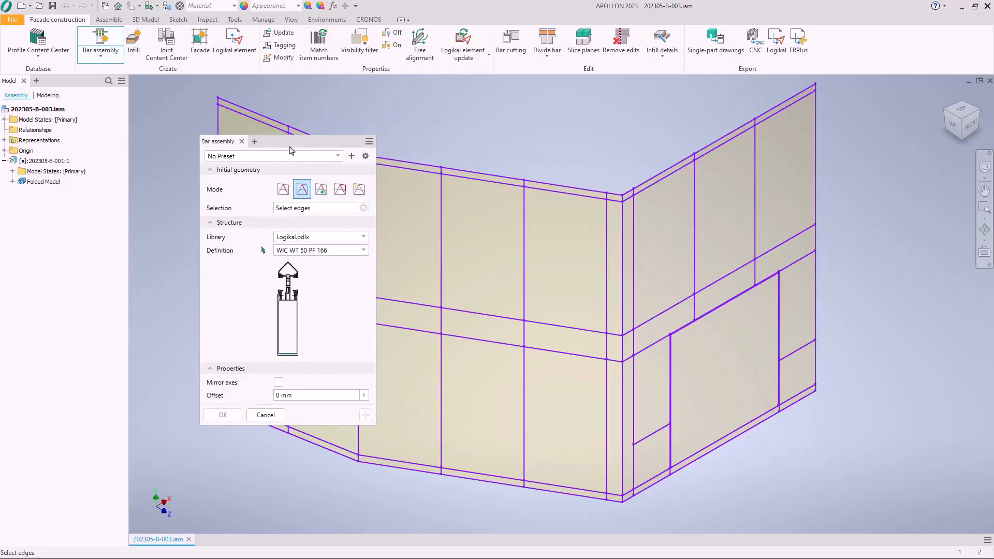
# Start another facade structure definition for the bar assembly and select the Wicona WT 50 system
pyautogui.moveTo(315, 143); pyautogui.dragTo(250, 124)
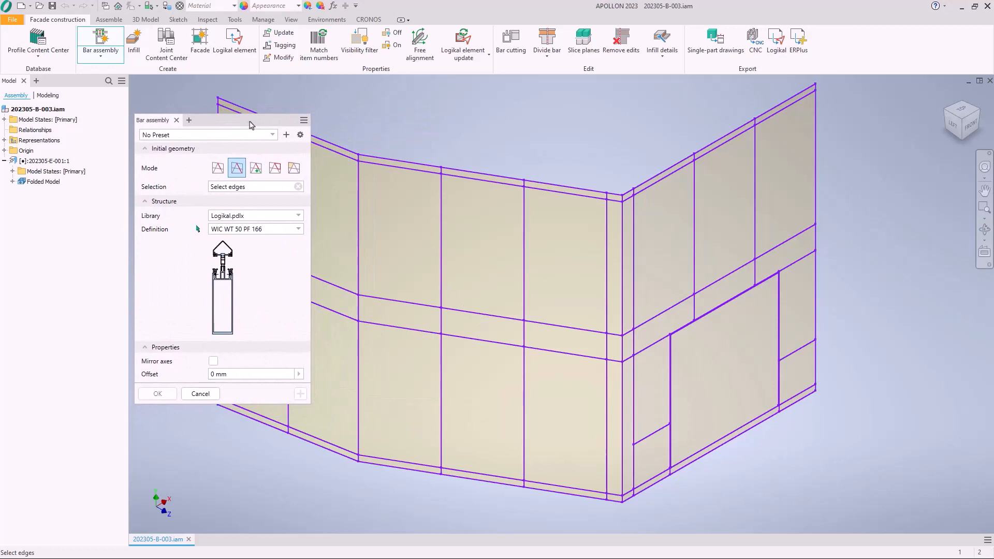
pyautogui.click(275, 215)
pyautogui.click(274, 216)
pyautogui.click(270, 232)
pyautogui.click(236, 353)
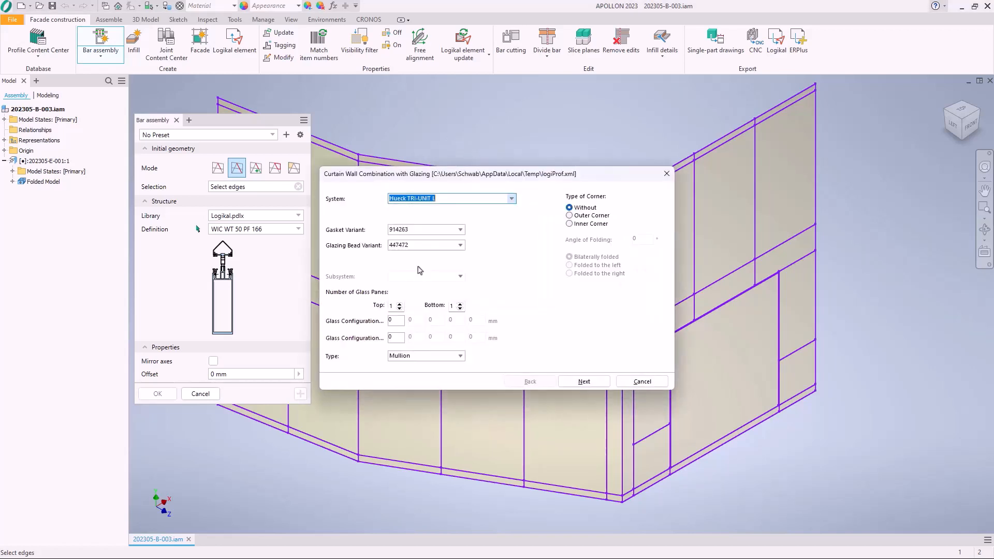
pyautogui.click(512, 199)
pyautogui.scroll(-5, 518, 233)
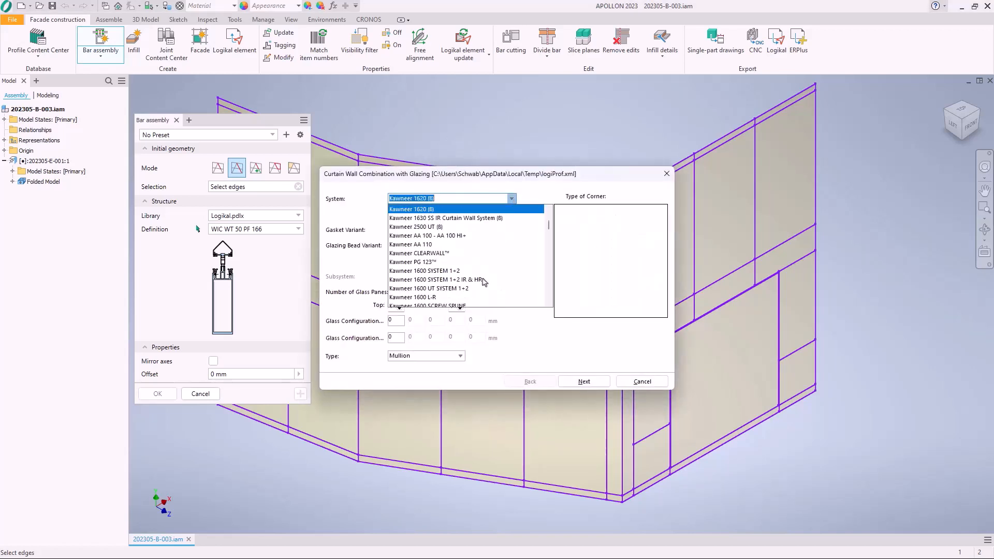
pyautogui.moveTo(551, 231); pyautogui.dragTo(550, 299)
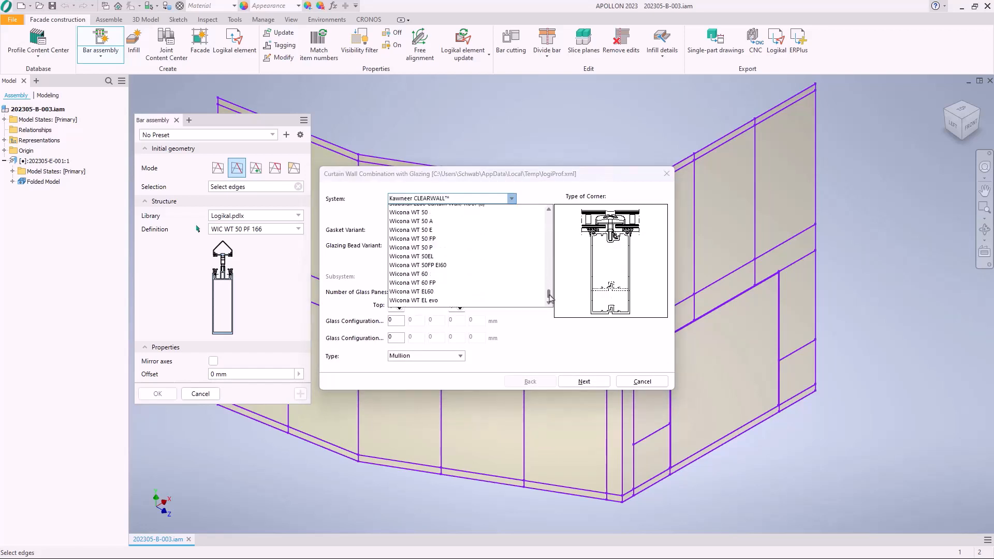
pyautogui.click(422, 213)
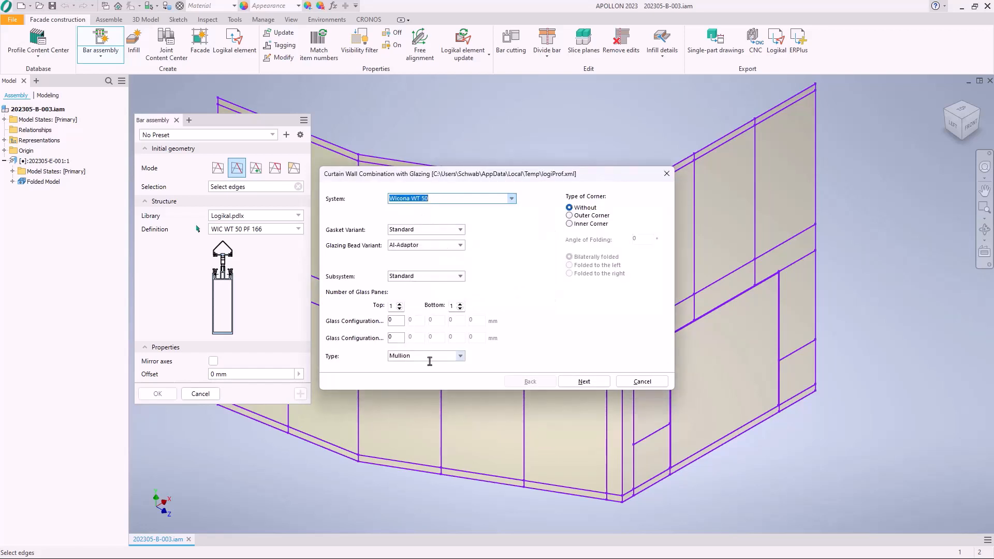
# Set the type to Transom with 32 mm for both glass configurations and continue to the profile selection
pyautogui.click(460, 356)
pyautogui.click(409, 377)
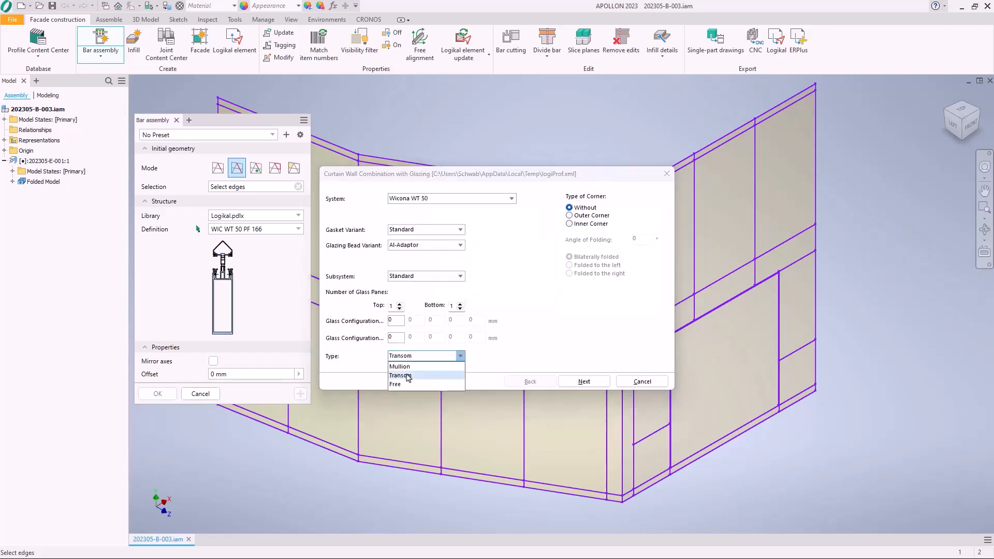
pyautogui.click(395, 320)
pyautogui.write('32')
pyautogui.click(395, 338)
pyautogui.write('32')
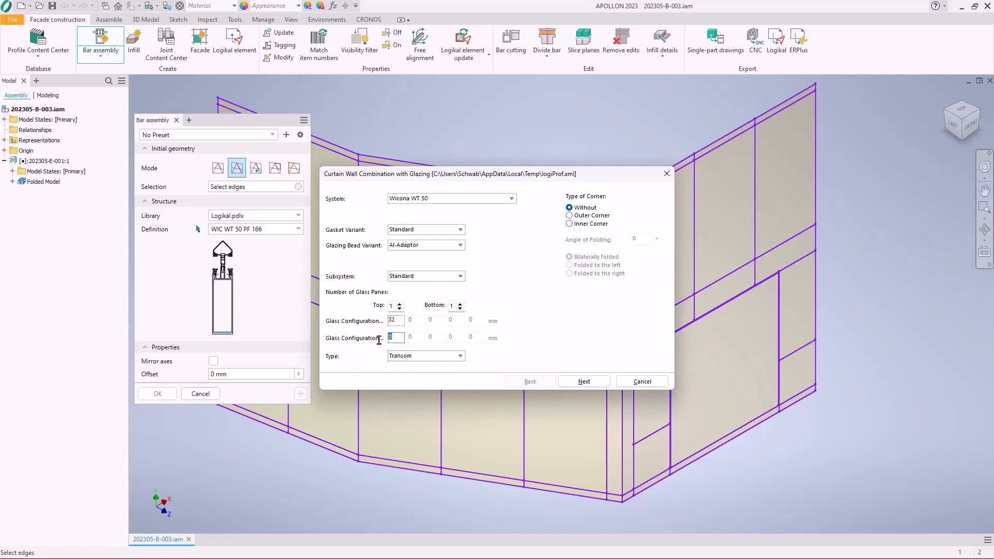
pyautogui.click(585, 380)
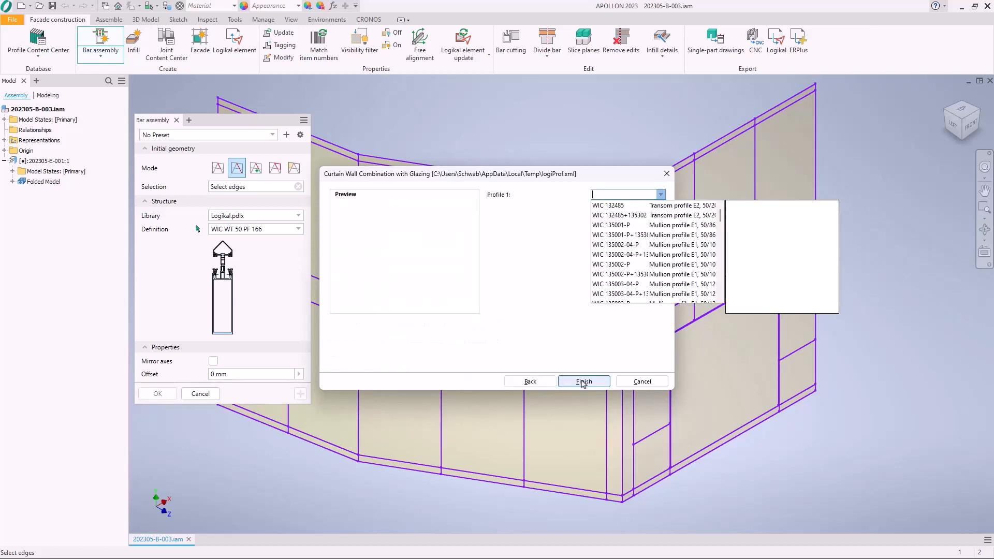
# Choose the 50/145.5 mm transom profile WIC 135027 as Profile 1 of the structure
pyautogui.click(658, 228)
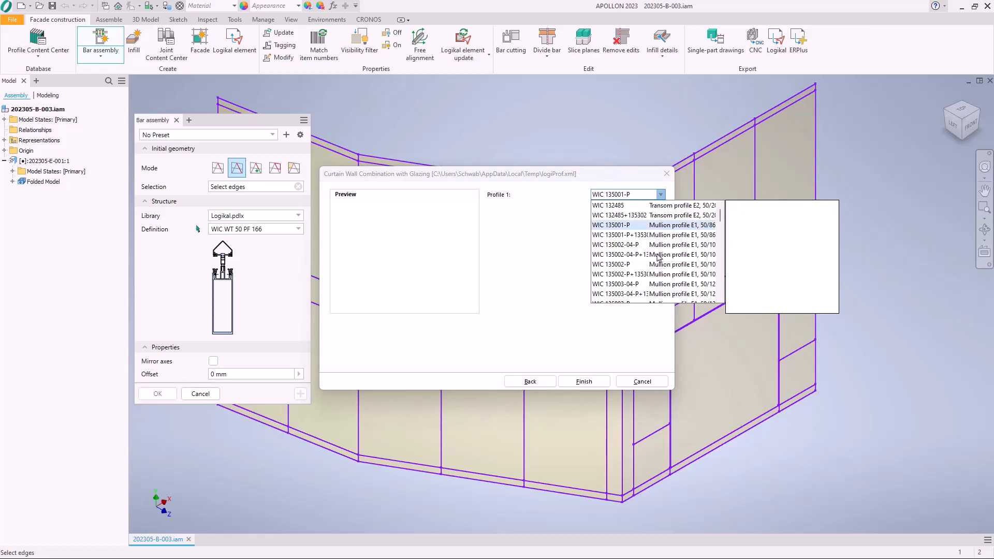
pyautogui.press('Down')
pyautogui.press('Down')
pyautogui.press('Down')
pyautogui.press('Down')
pyautogui.press('Down')
pyautogui.press('Down')
pyautogui.press('Down')
pyautogui.press('Down')
pyautogui.press('Down')
pyautogui.press('Down')
pyautogui.press('Down')
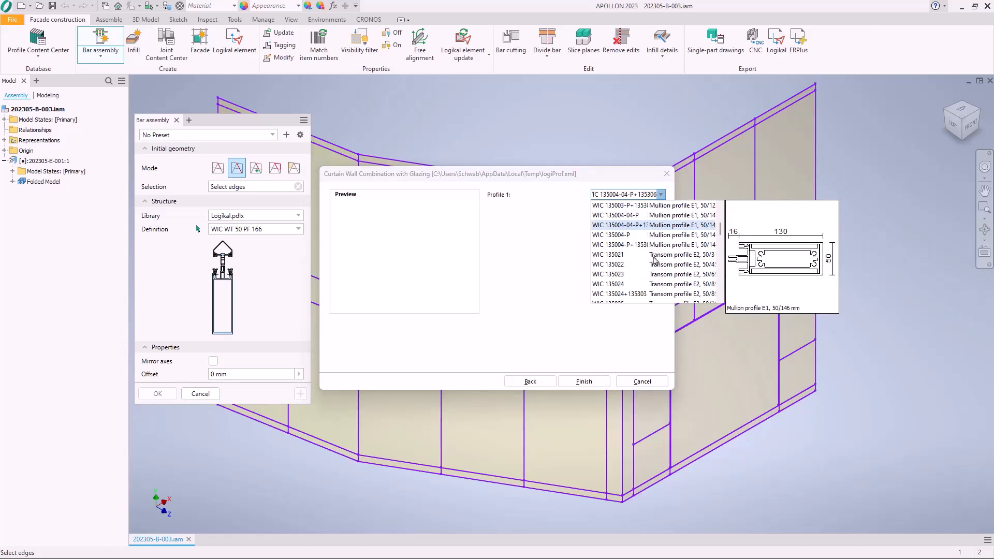
pyautogui.click(653, 256)
pyautogui.press('Down')
pyautogui.press('Down')
pyautogui.press('Down')
pyautogui.press('Down')
pyautogui.press('Down')
pyautogui.press('Down')
pyautogui.press('Down')
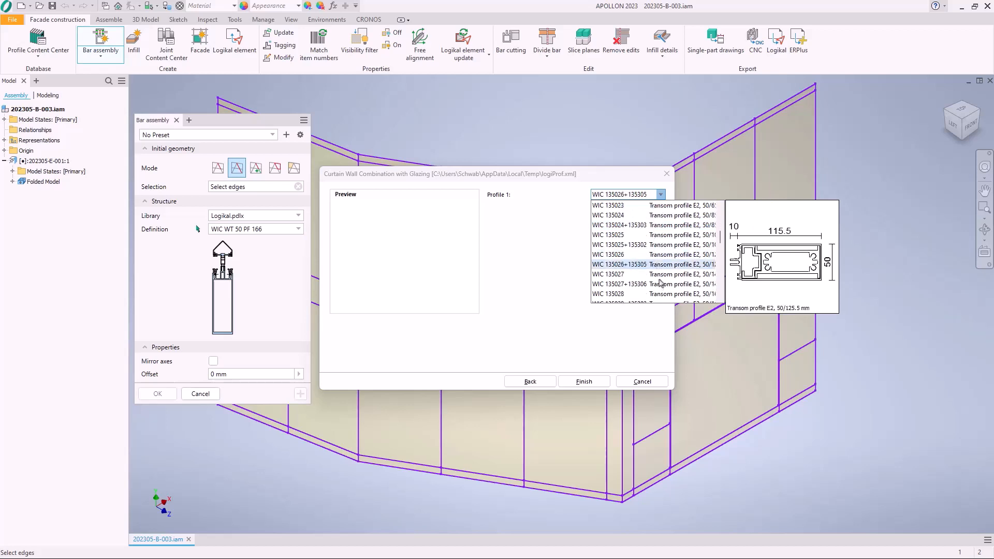
pyautogui.press('Down')
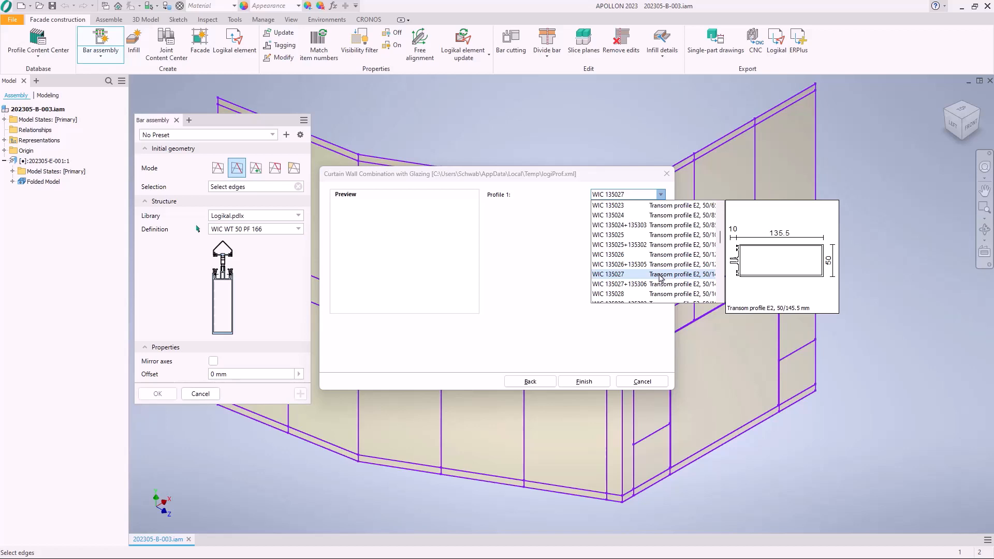
pyautogui.press('Return')
# Complete the transom with thermal break WIC 196061, gasket WIC 190311X2-D, WIC 135193-02 and cover profile WIC 3030038, and finish the definition
pyautogui.click(635, 238)
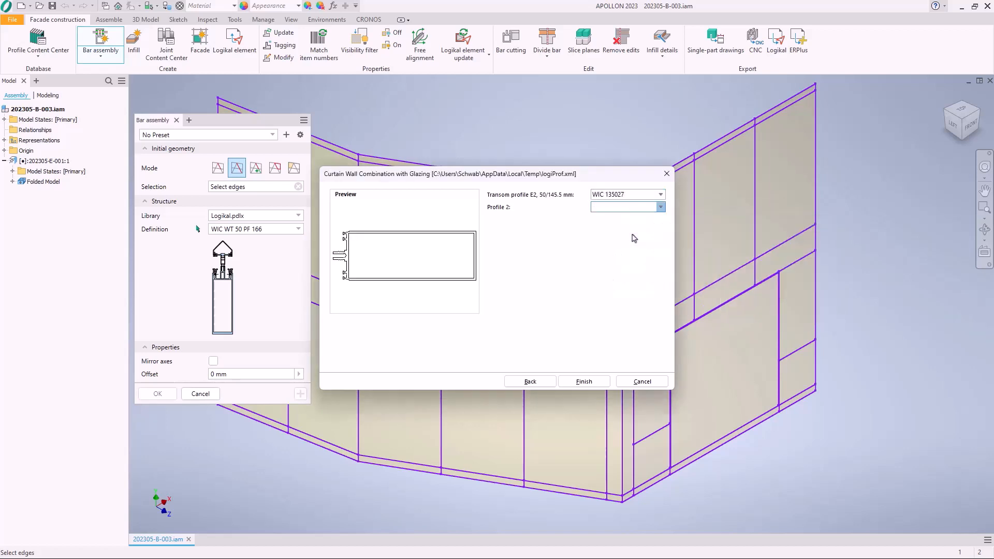
pyautogui.click(645, 270)
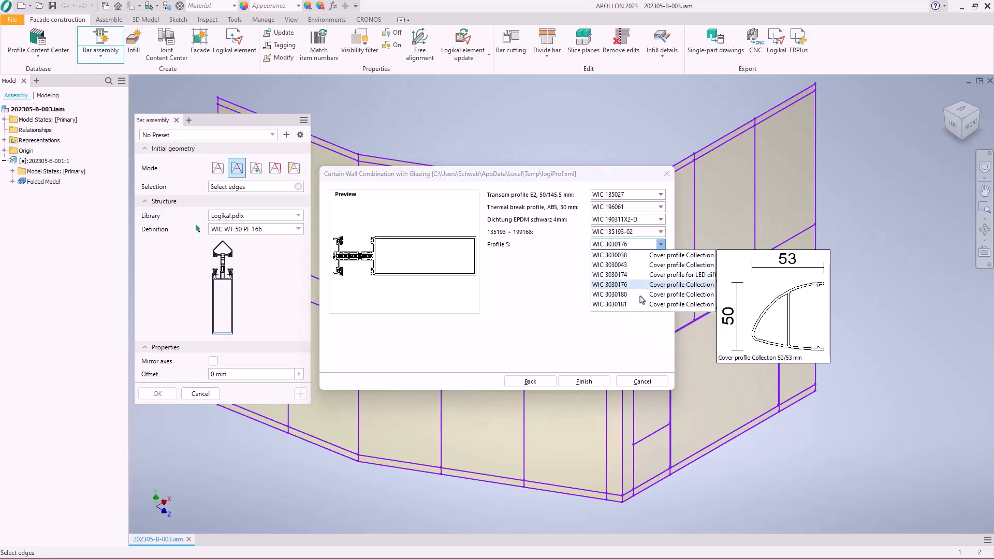
pyautogui.click(649, 258)
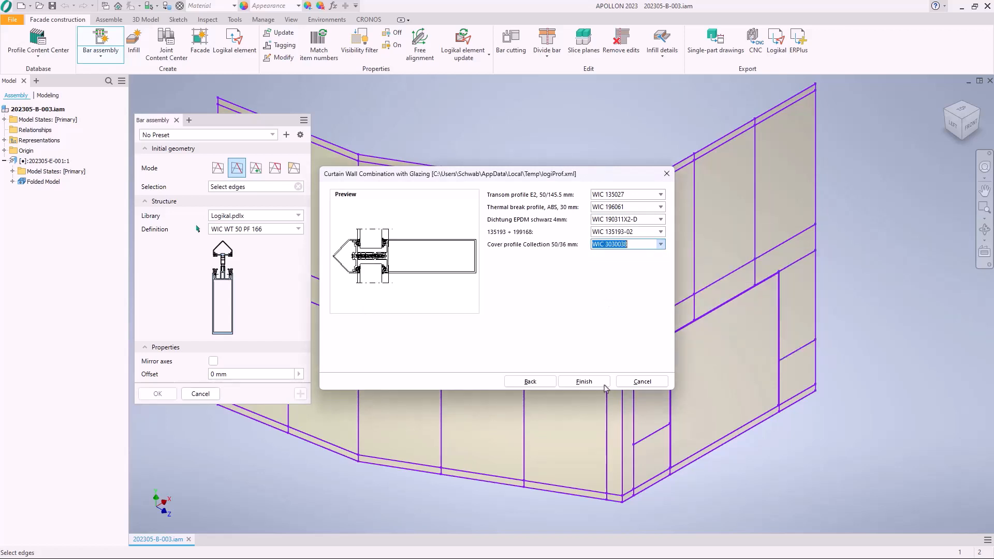
pyautogui.click(593, 386)
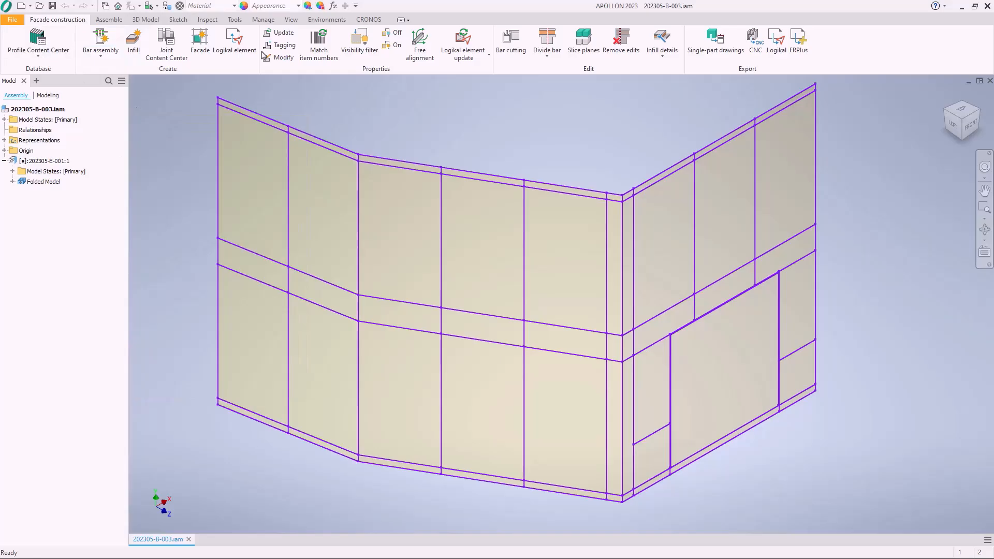
# Create a new part and open the contours of the WIC cover profile Abdeckprofil Collection 50/38 mm from the Logikal profiles for editing
pyautogui.click(30, 5)
pyautogui.click(41, 88)
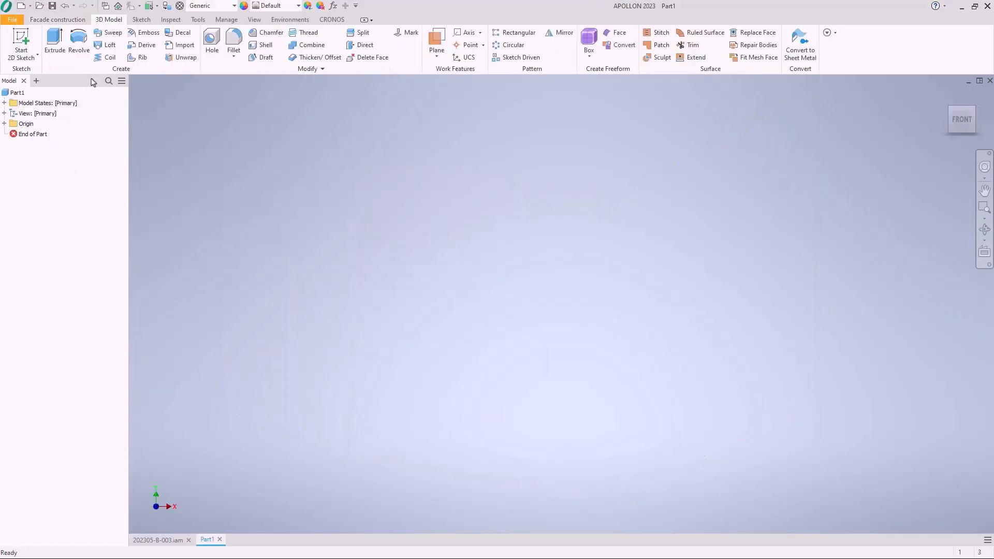
pyautogui.click(58, 19)
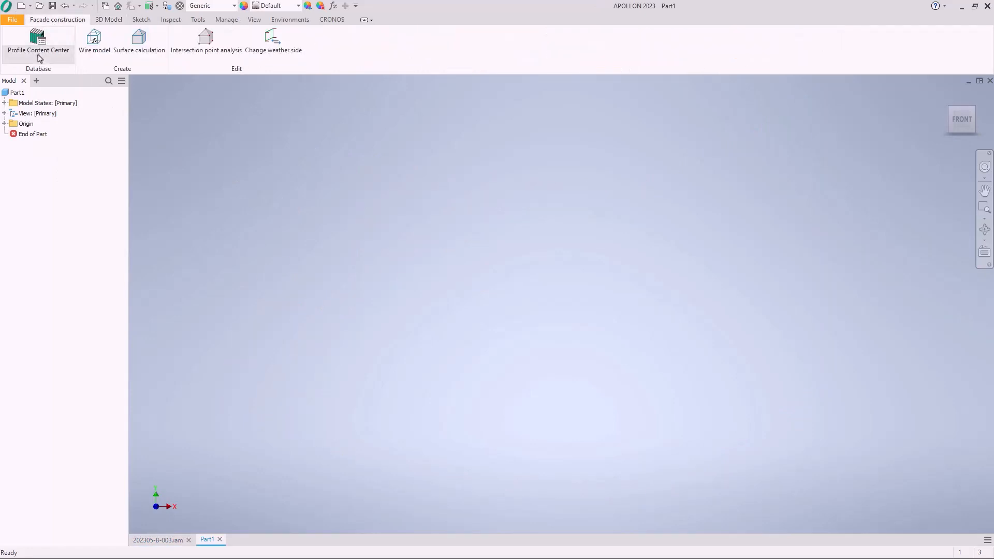
pyautogui.click(38, 56)
pyautogui.click(40, 97)
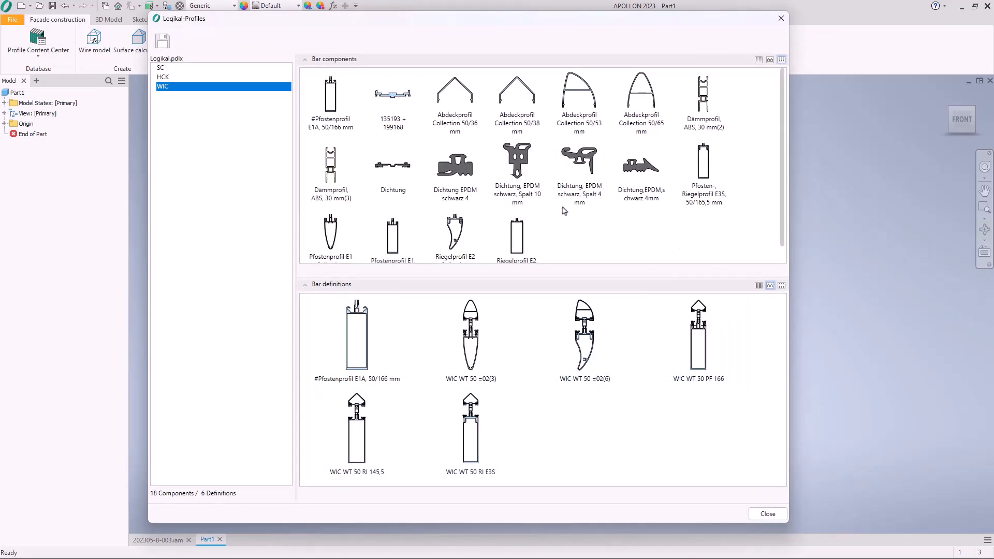
pyautogui.rightClick(515, 112)
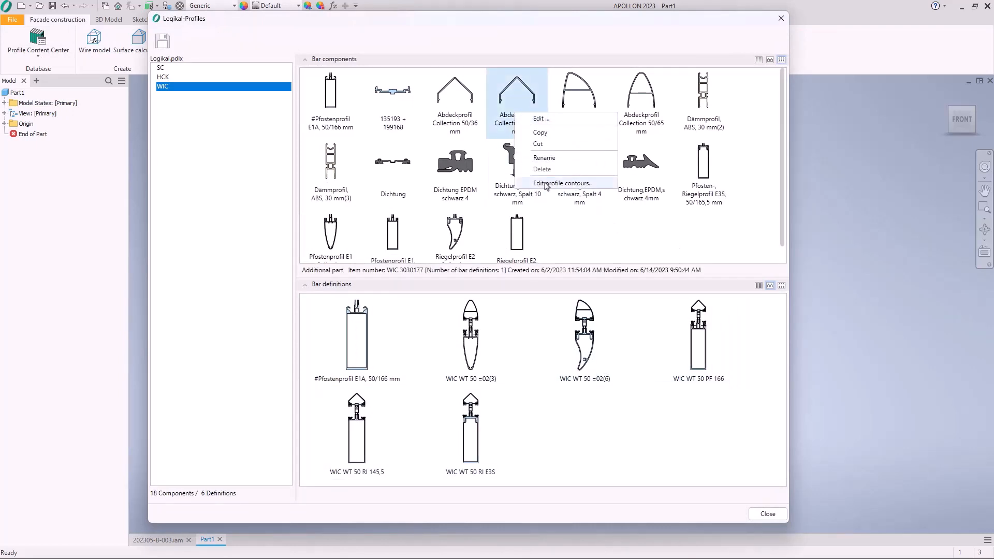
pyautogui.click(573, 184)
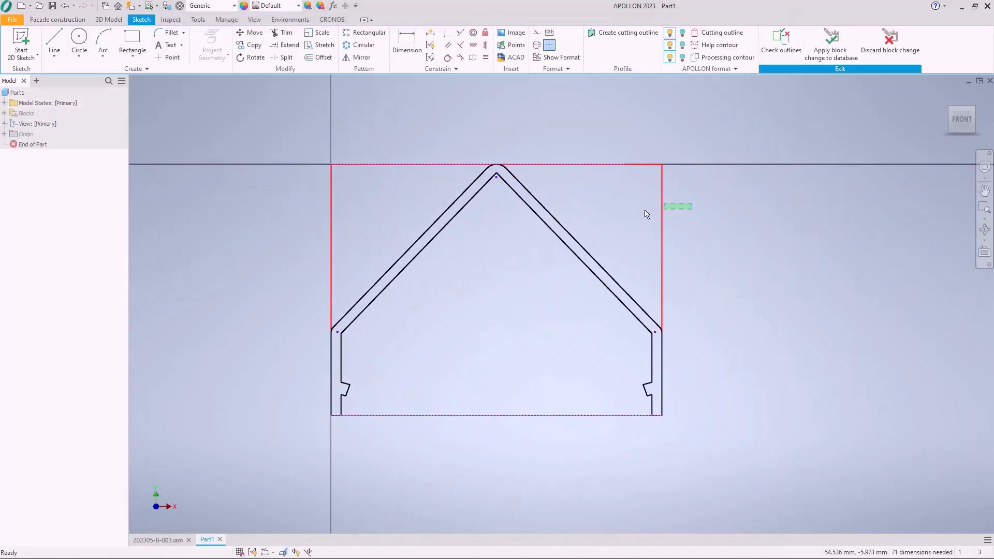
# Delete the red outline lines along the right, left and top sides of the cover profile contour
pyautogui.press('Delete')
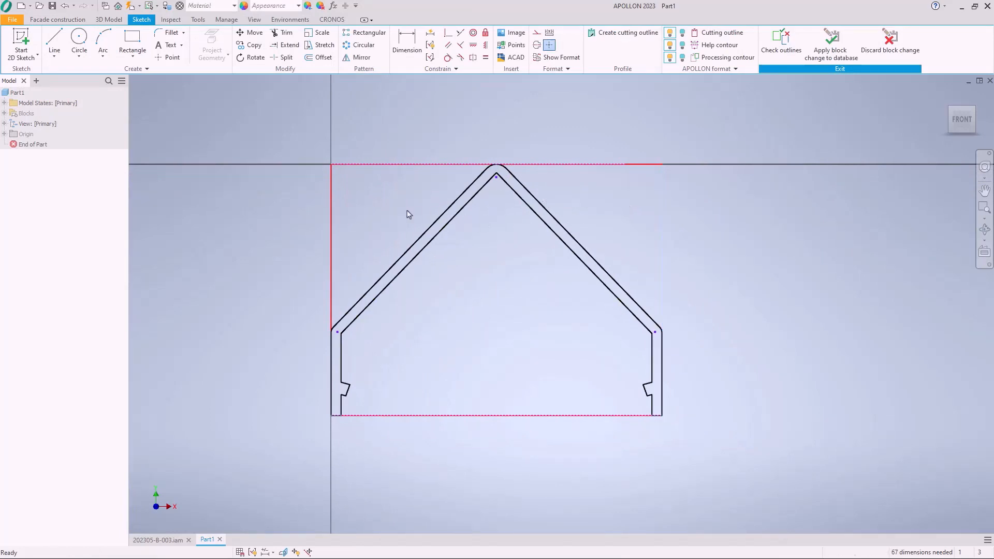
pyautogui.moveTo(366, 209); pyautogui.dragTo(282, 224)
pyautogui.press('Delete')
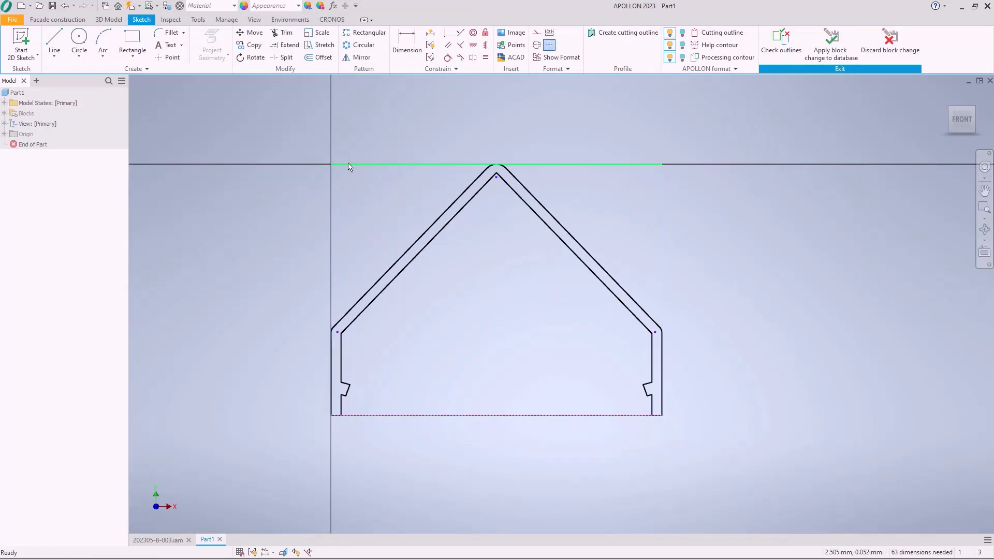
pyautogui.click(365, 164)
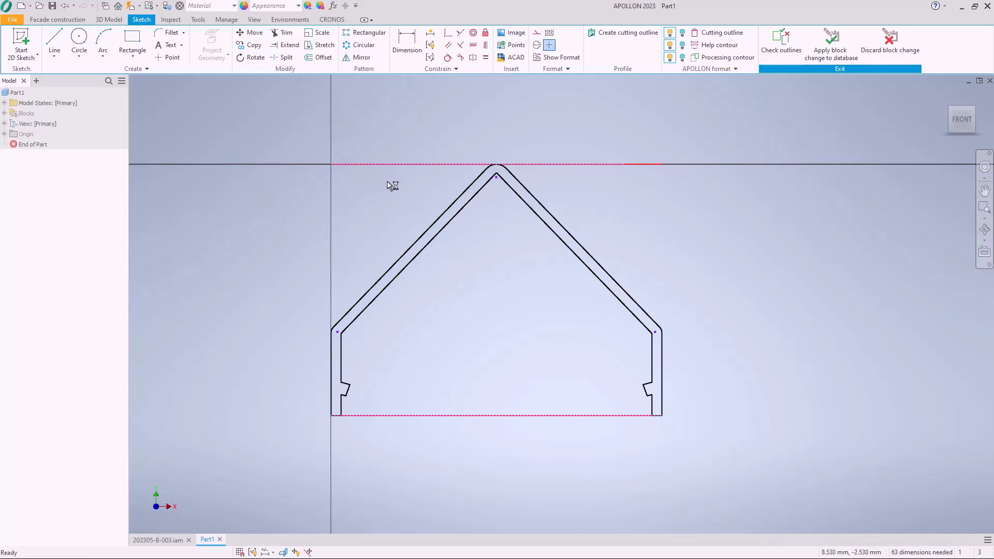
pyautogui.press('Delete')
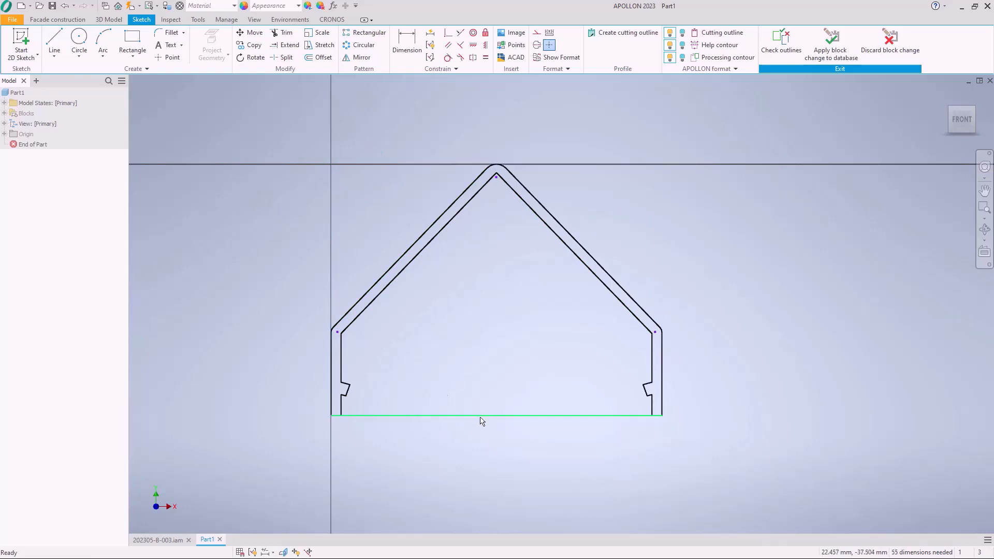
# Delete the remaining outline line along the bottom of the cover profile contour
pyautogui.click(473, 418)
pyautogui.press('Delete')
pyautogui.moveTo(453, 355); pyautogui.dragTo(444, 368, button='middle')
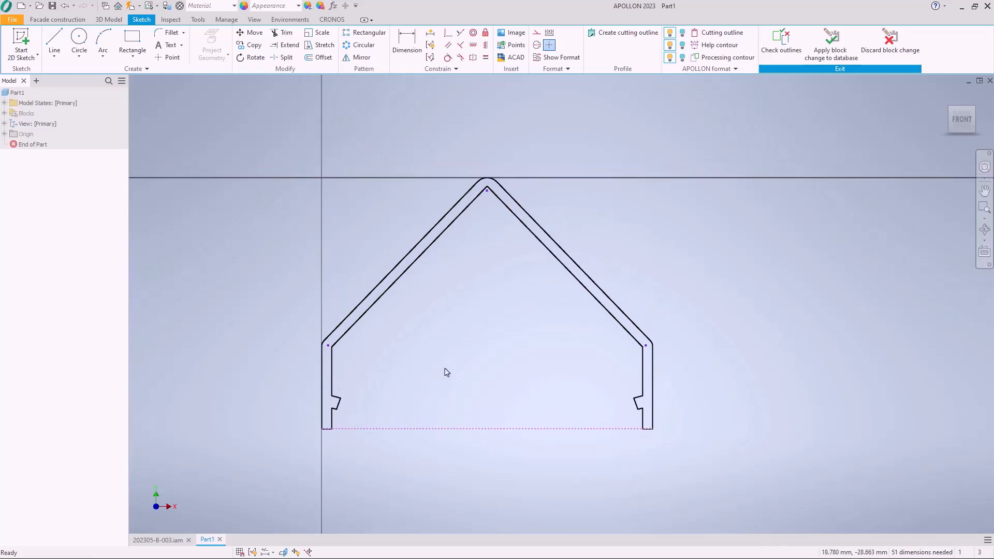
# Create a cutting outline running continuously along the cover profile's right side, both outer slopes, left side and the bottom line
pyautogui.click(57, 19)
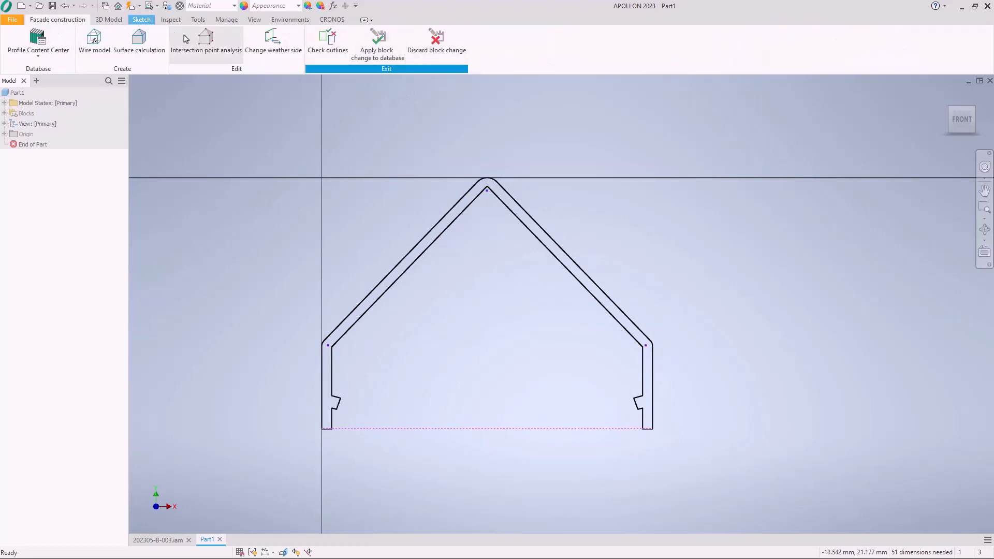
pyautogui.click(142, 21)
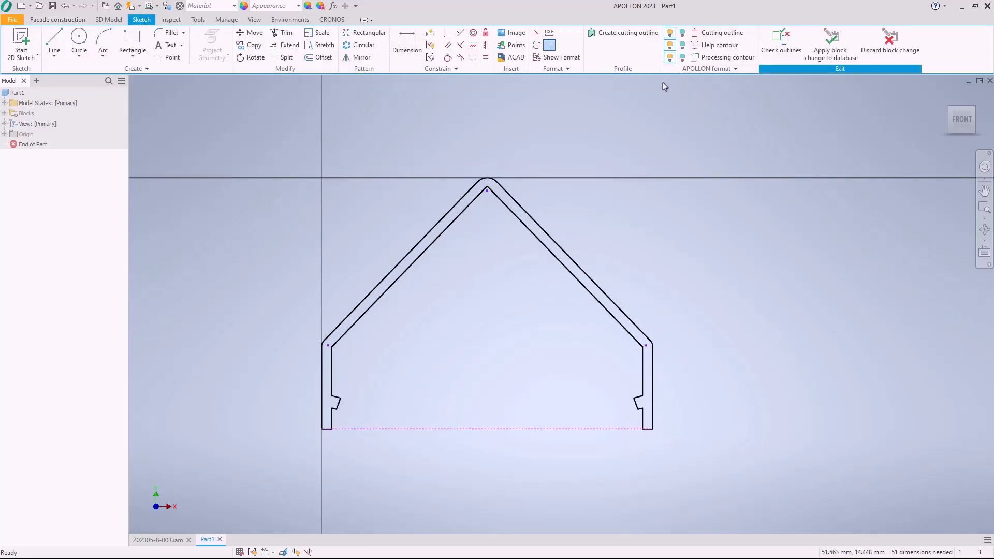
pyautogui.click(628, 36)
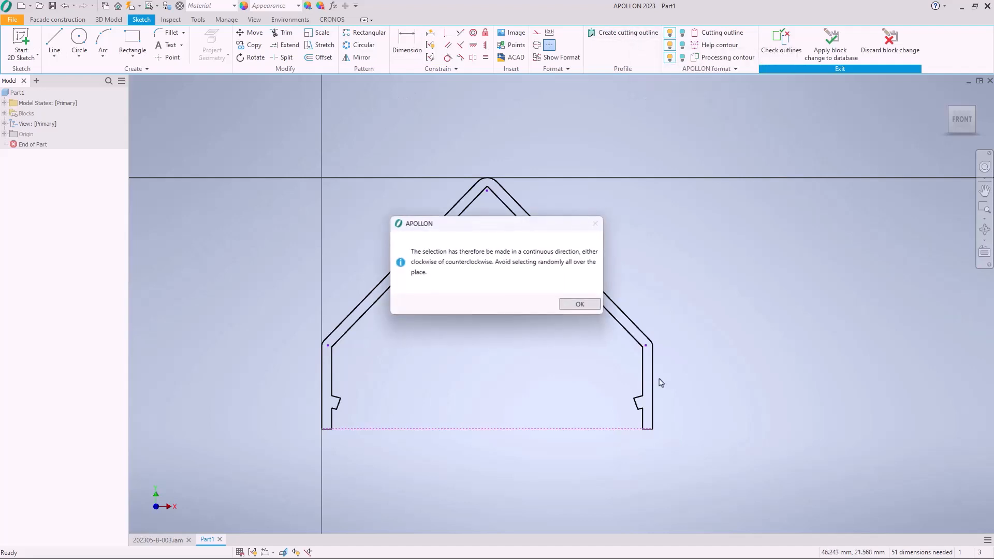
pyautogui.click(578, 306)
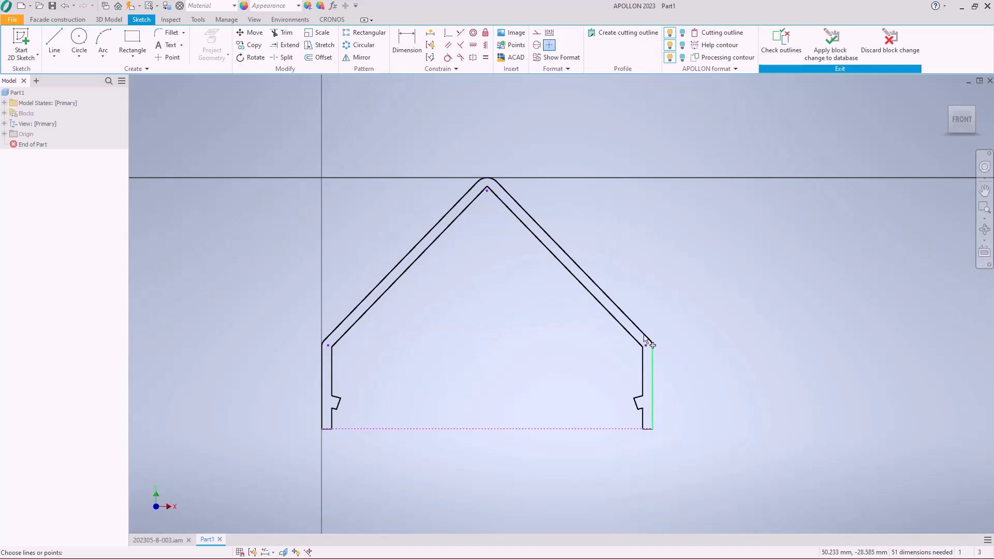
pyautogui.click(646, 339)
pyautogui.click(438, 228)
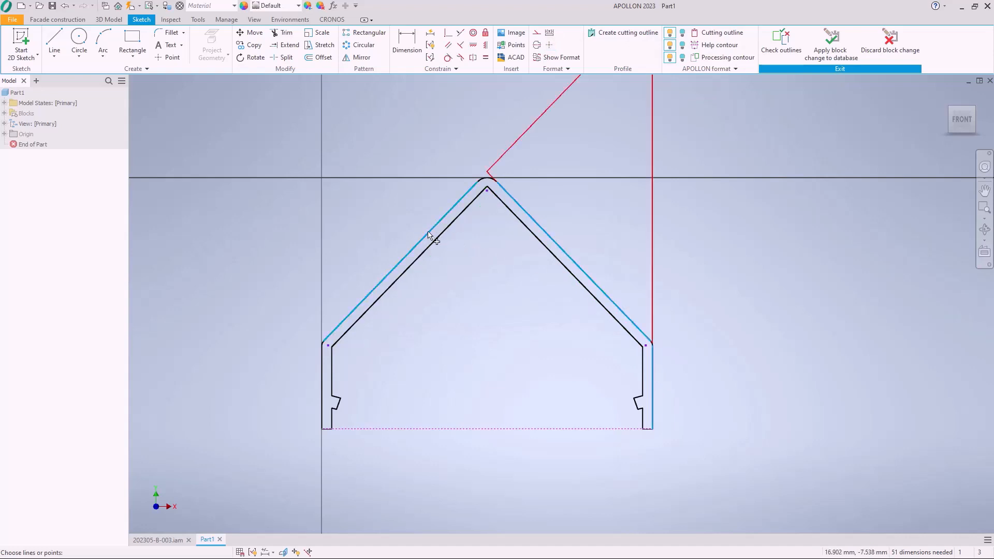
pyautogui.click(322, 366)
pyautogui.click(406, 429)
pyautogui.moveTo(407, 361); pyautogui.dragTo(431, 329, button='middle')
pyautogui.rightClick(483, 309)
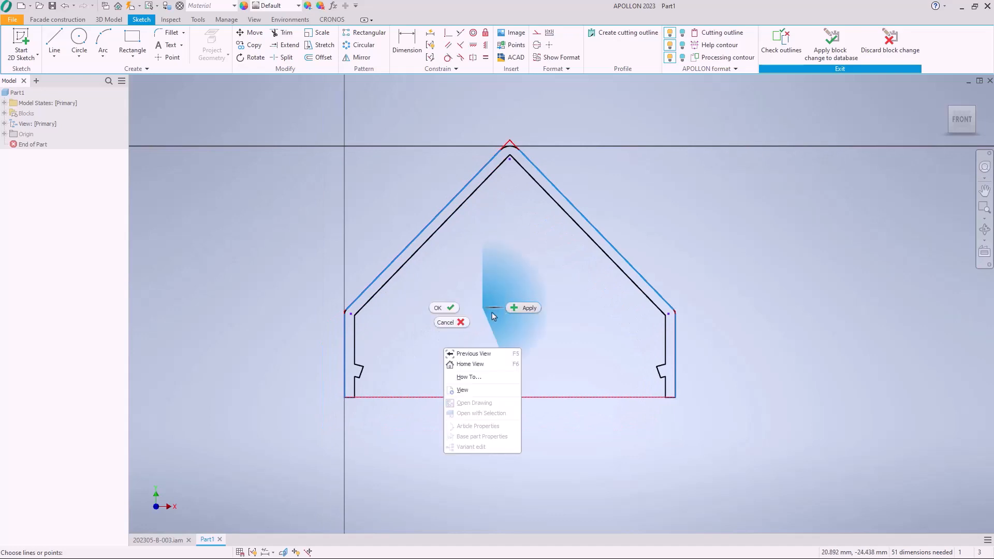
pyautogui.click(444, 306)
pyautogui.moveTo(462, 287); pyautogui.dragTo(455, 293, button='middle')
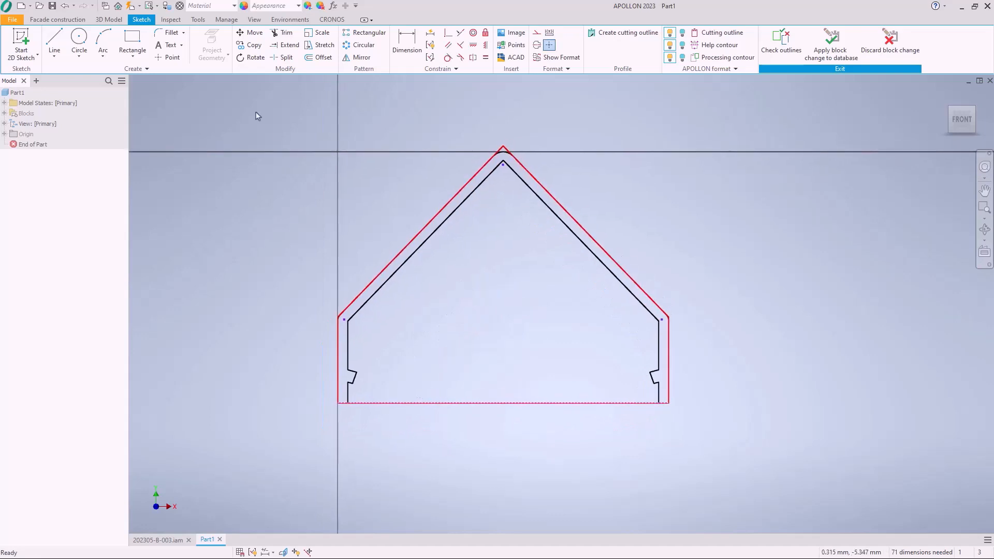
# Fillet the cutting outline's apex with a 2 mm radius
pyautogui.click(162, 35)
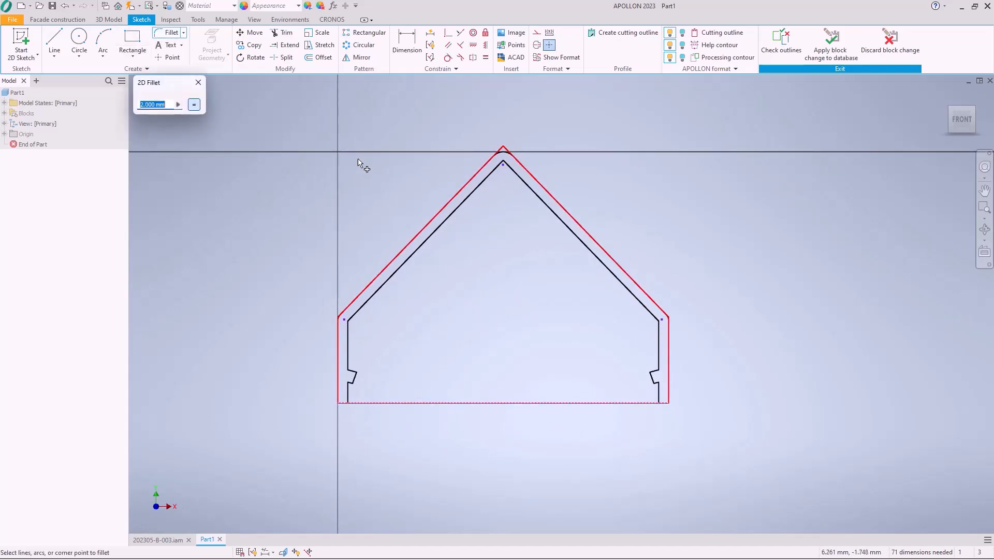
pyautogui.scroll(4, 503, 151)
pyautogui.click(501, 166)
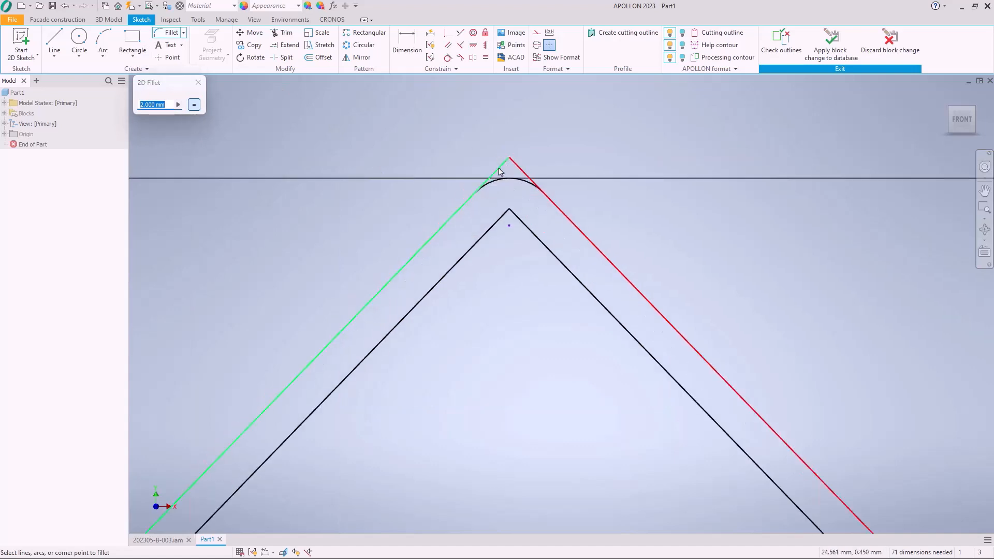
pyautogui.click(515, 168)
pyautogui.scroll(-4, 482, 148)
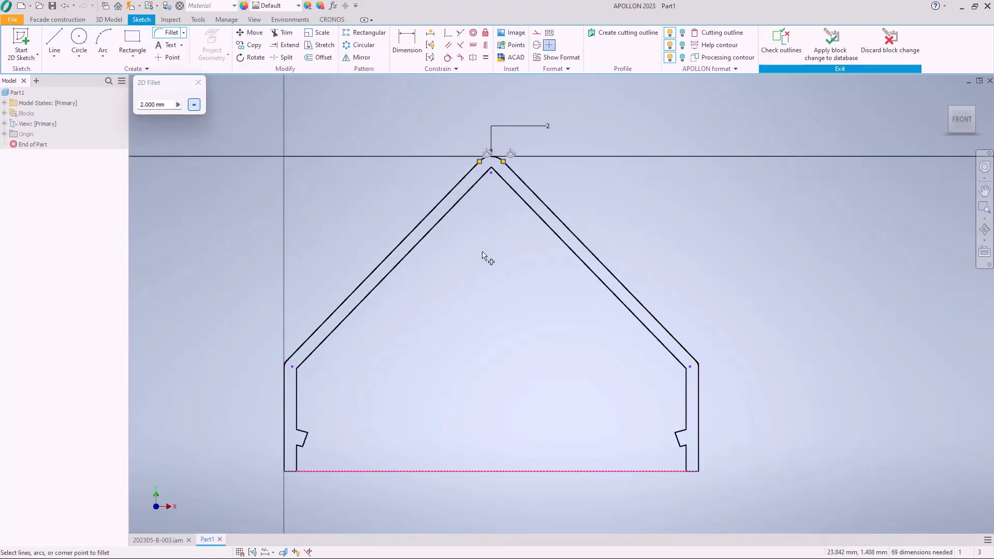
pyautogui.rightClick(483, 254)
pyautogui.click(520, 258)
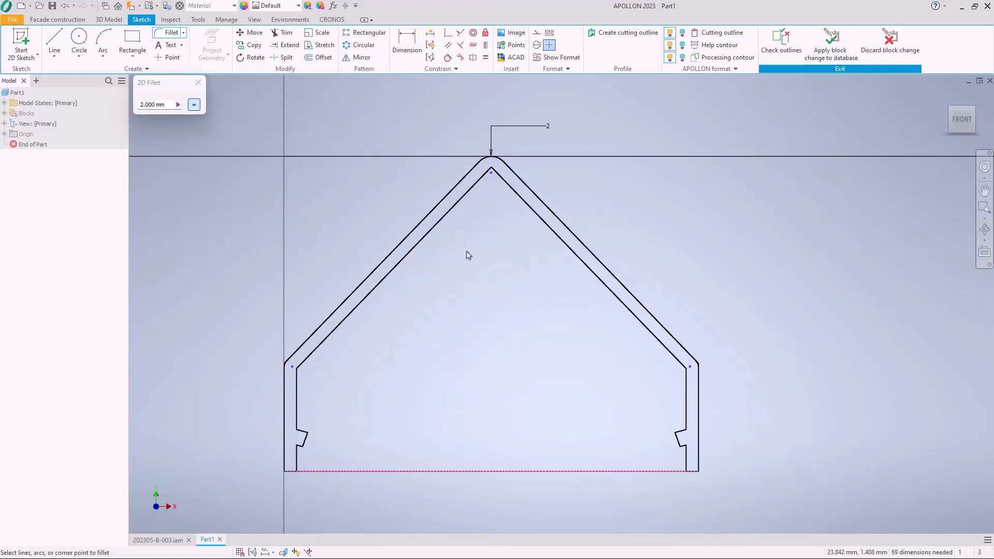
# Fillet the cutting outline's left corner, between the slope and the vertical side, with a 1 mm radius
pyautogui.click(169, 32)
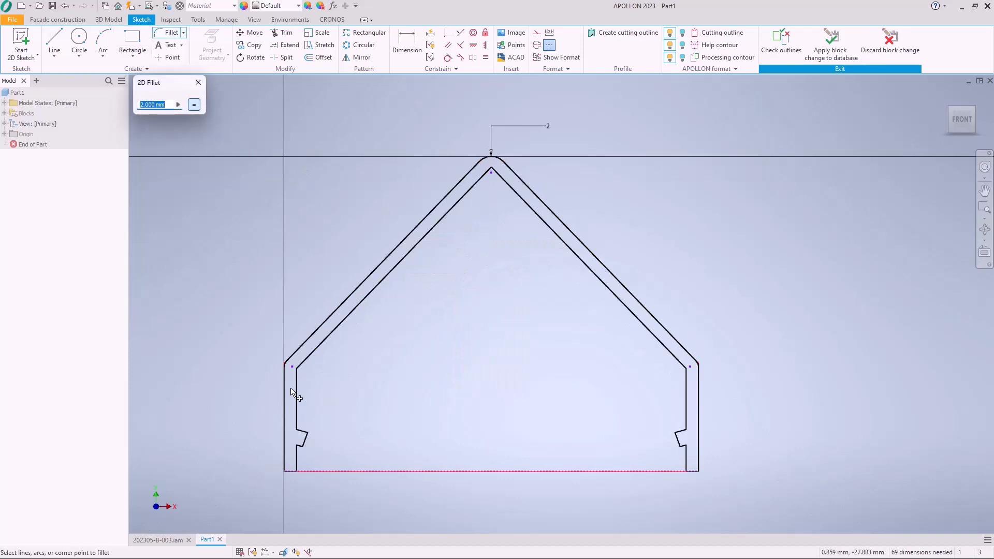
pyautogui.scroll(2, 292, 389)
pyautogui.click(178, 105)
pyautogui.click(201, 117)
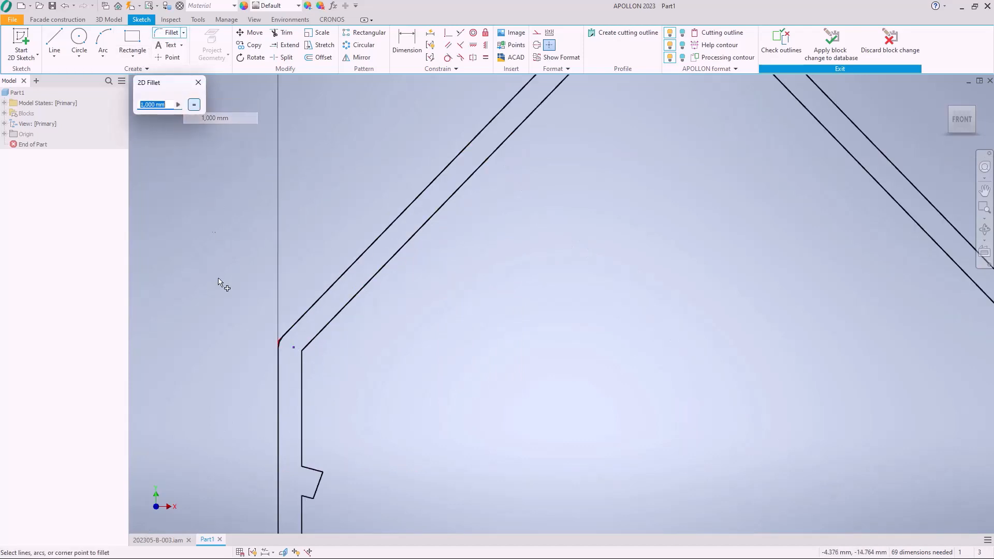
pyautogui.scroll(4, 289, 354)
pyautogui.scroll(4, 256, 328)
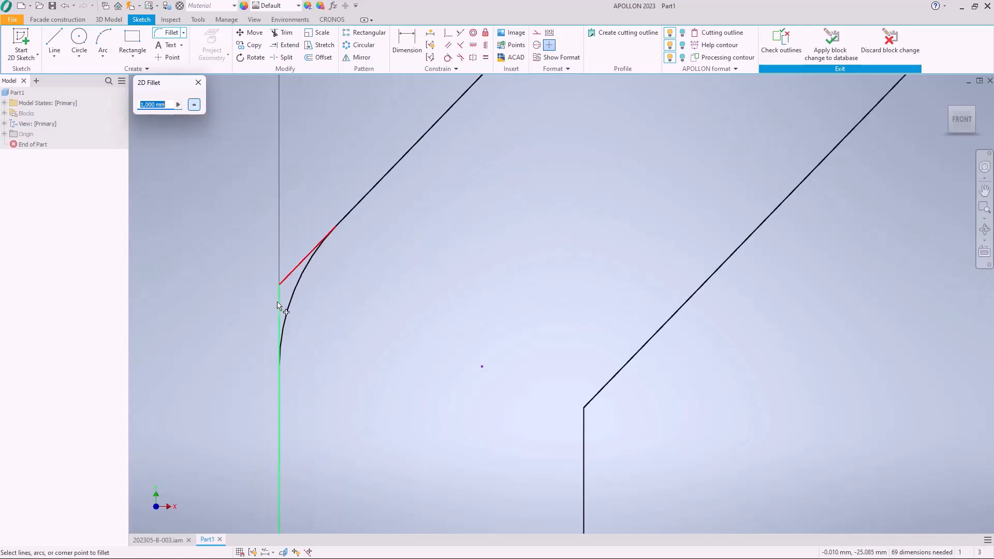
pyautogui.click(285, 277)
pyautogui.scroll(-6, 272, 251)
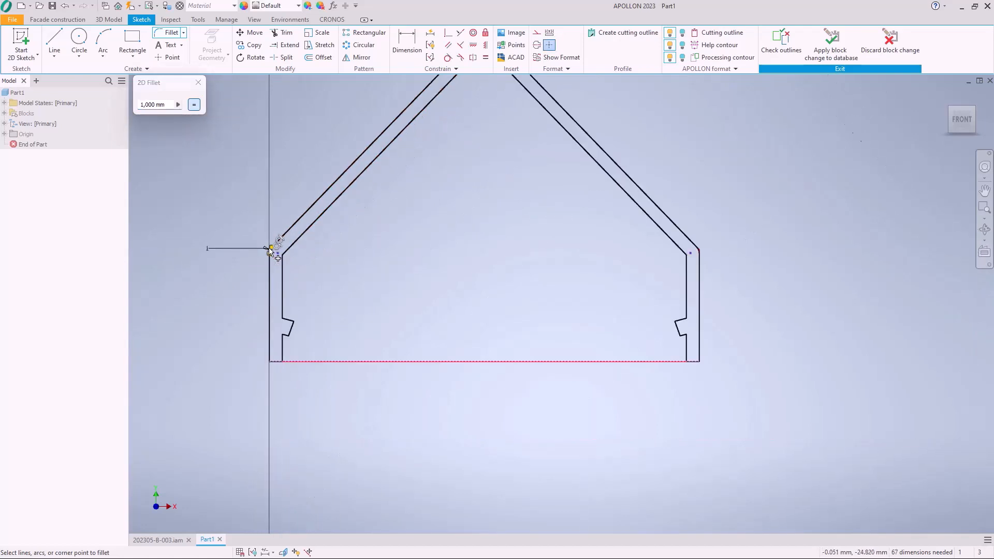
# Fillet the cutting outline's right corner, between the slope and the vertical side, with a 1 mm radius
pyautogui.scroll(8, 701, 247)
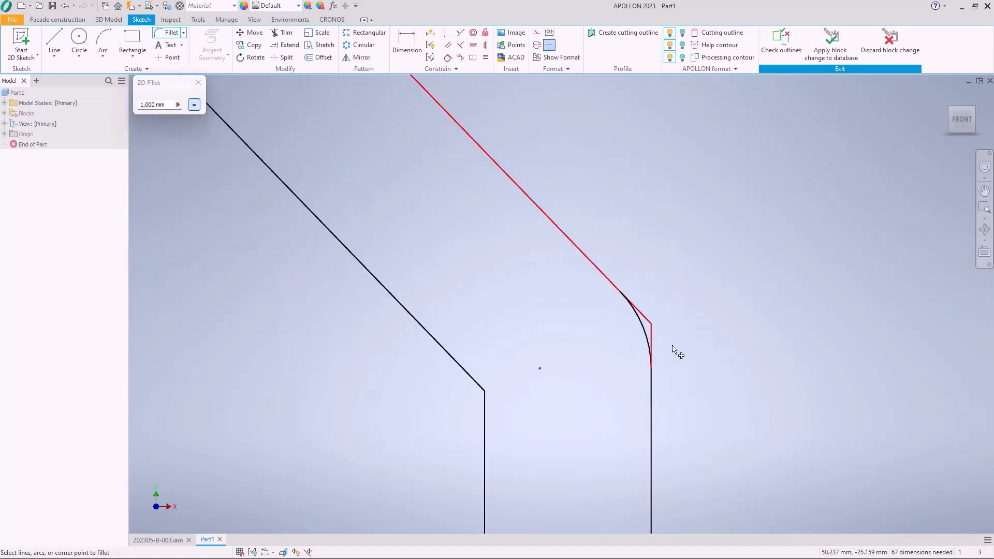
pyautogui.click(650, 326)
pyautogui.rightClick(680, 323)
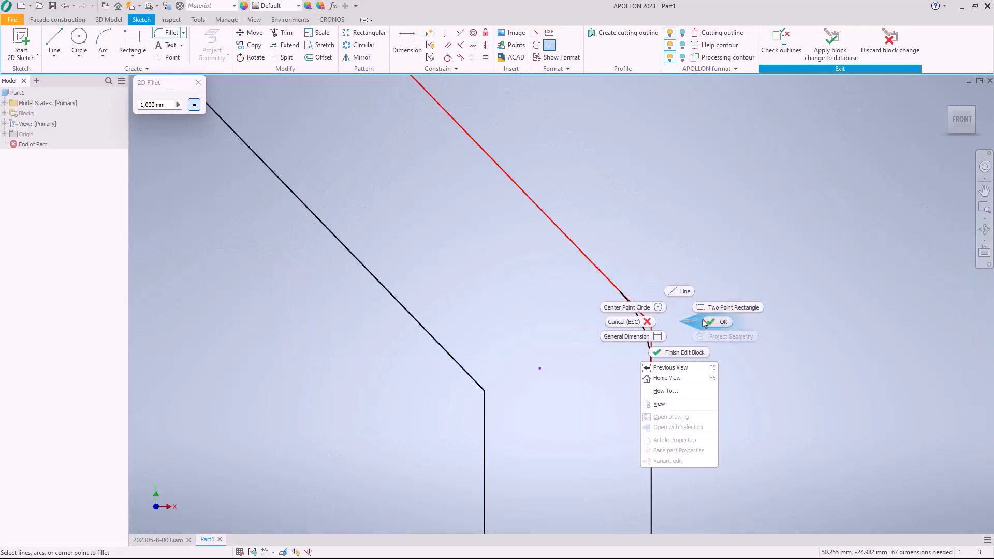
pyautogui.click(707, 322)
pyautogui.click(173, 33)
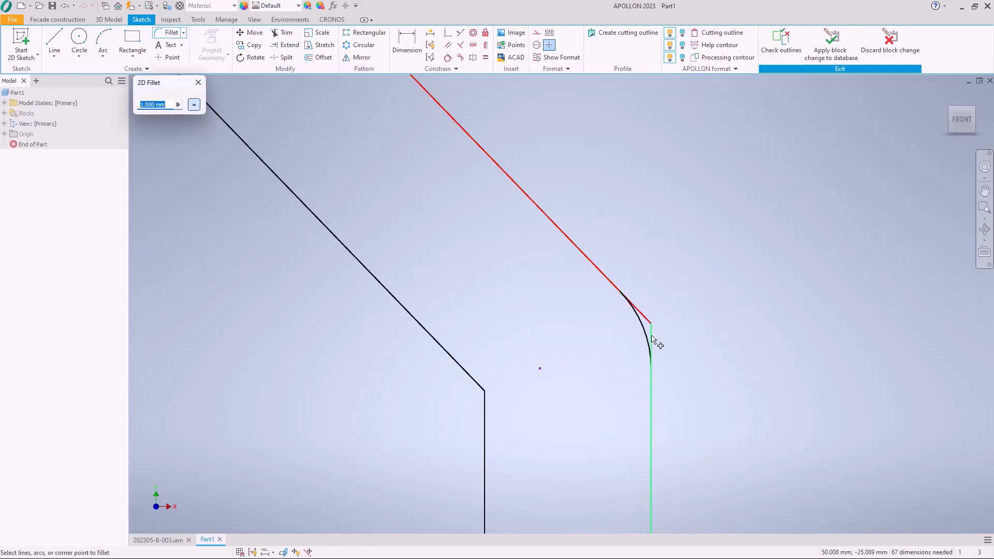
pyautogui.click(652, 342)
pyautogui.scroll(-6, 673, 311)
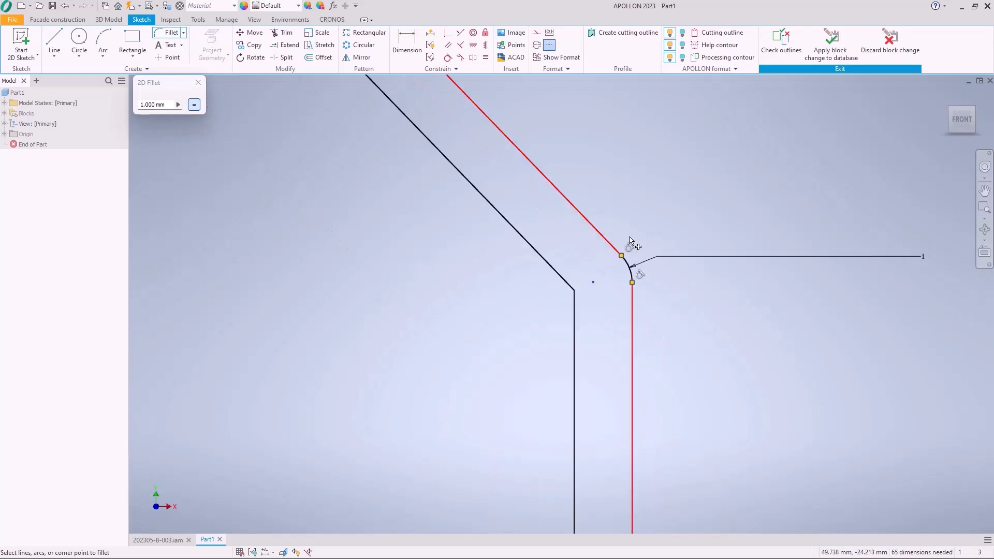
pyautogui.scroll(-6, 572, 266)
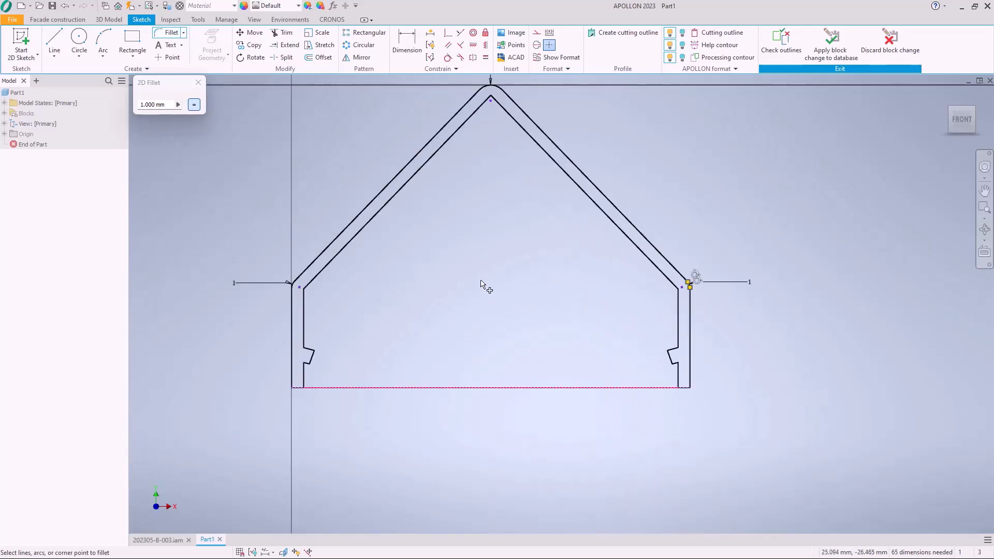
pyautogui.rightClick(441, 272)
pyautogui.click(473, 270)
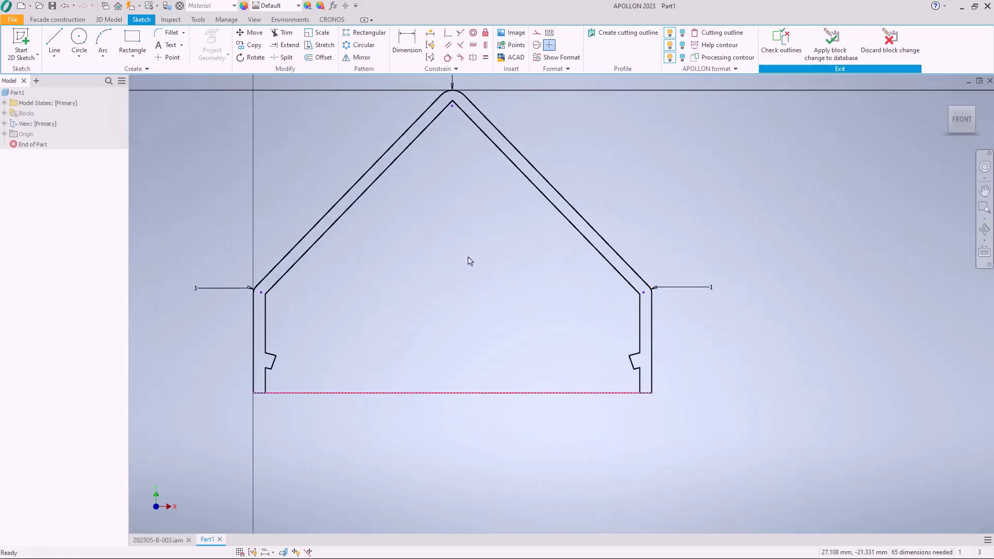
# Check the cutting outline by toggling its visibility, and apply the block change to the database
pyautogui.moveTo(467, 257); pyautogui.dragTo(496, 303, button='middle')
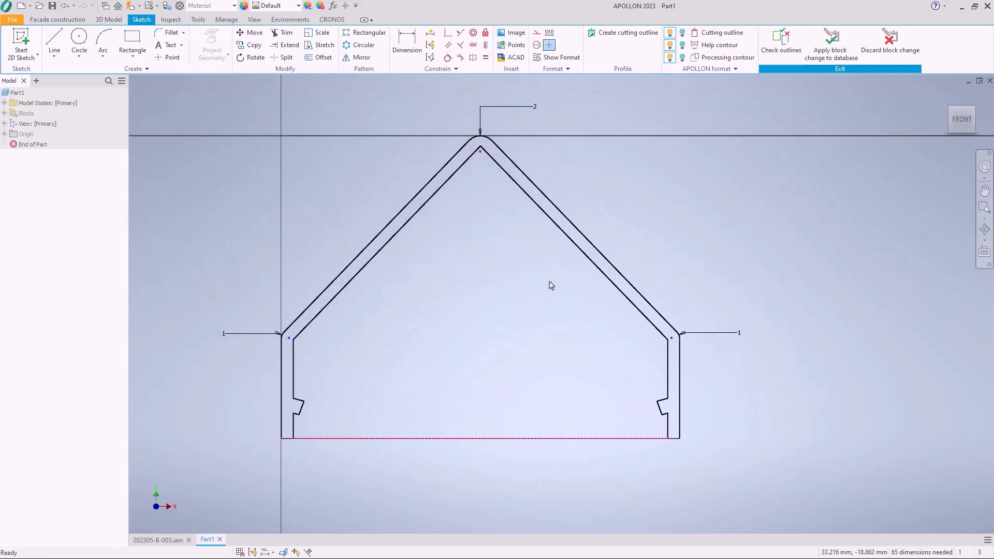
pyautogui.click(671, 33)
pyautogui.click(671, 35)
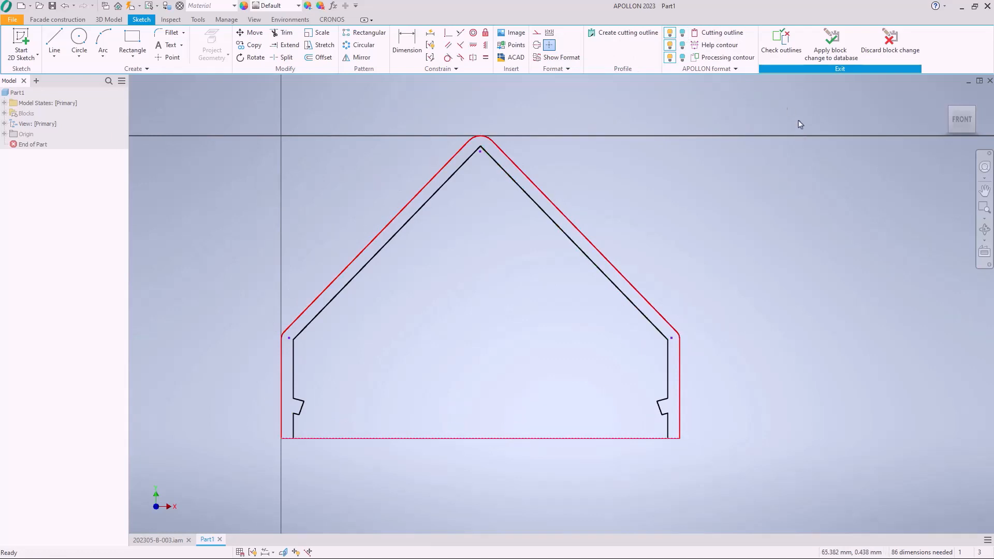
pyautogui.click(827, 47)
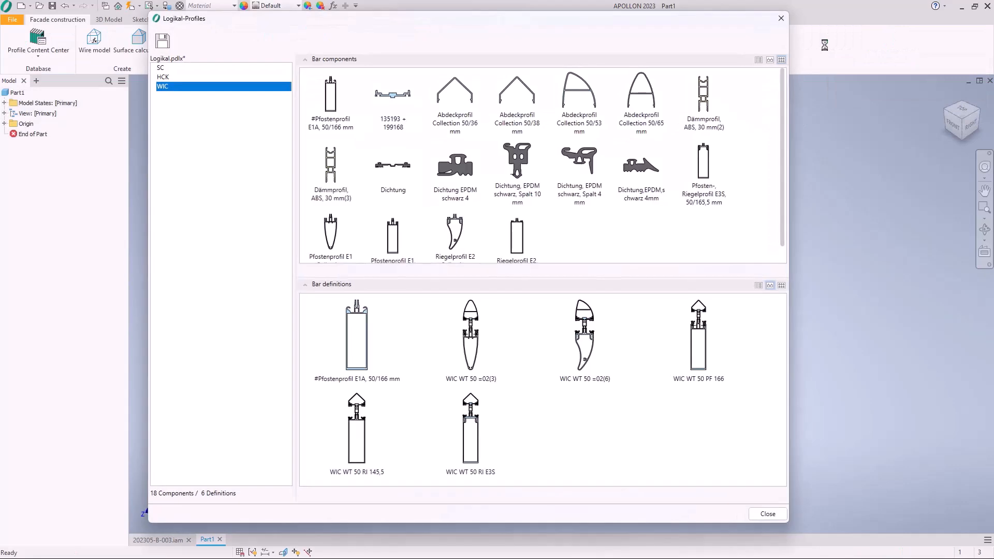
# Open the contours of the WIC mullion profile Pfostenprofil E1, 50/166 mm from the Logikal profiles for editing
pyautogui.scroll(-1, 549, 233)
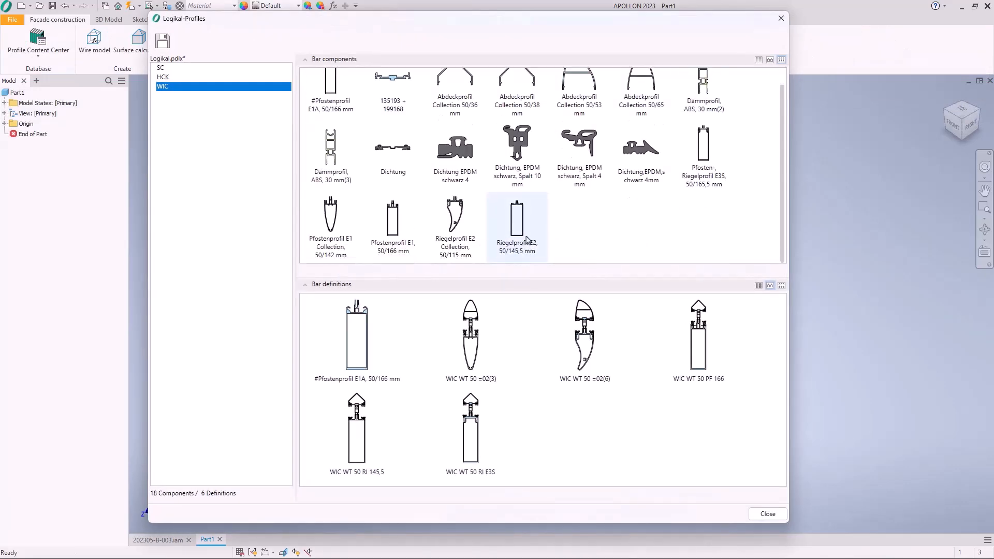
pyautogui.click(404, 233)
pyautogui.rightClick(404, 254)
pyautogui.click(443, 304)
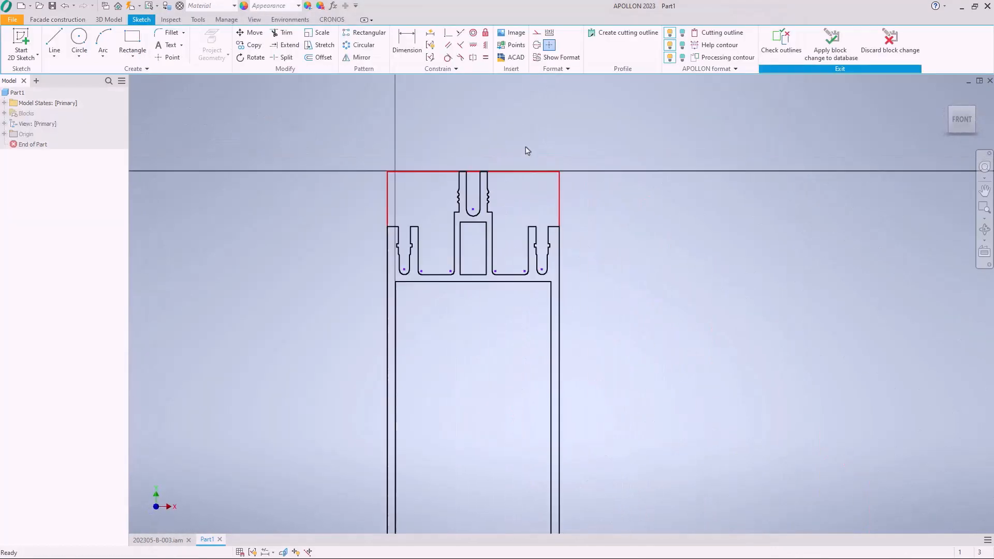
pyautogui.scroll(3, 465, 215)
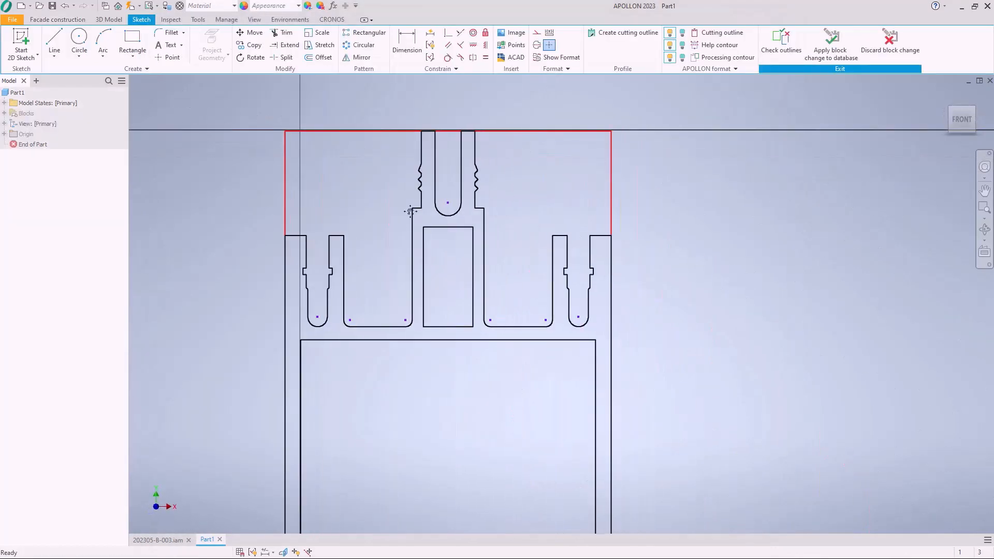
pyautogui.moveTo(430, 222); pyautogui.dragTo(429, 229, button='middle')
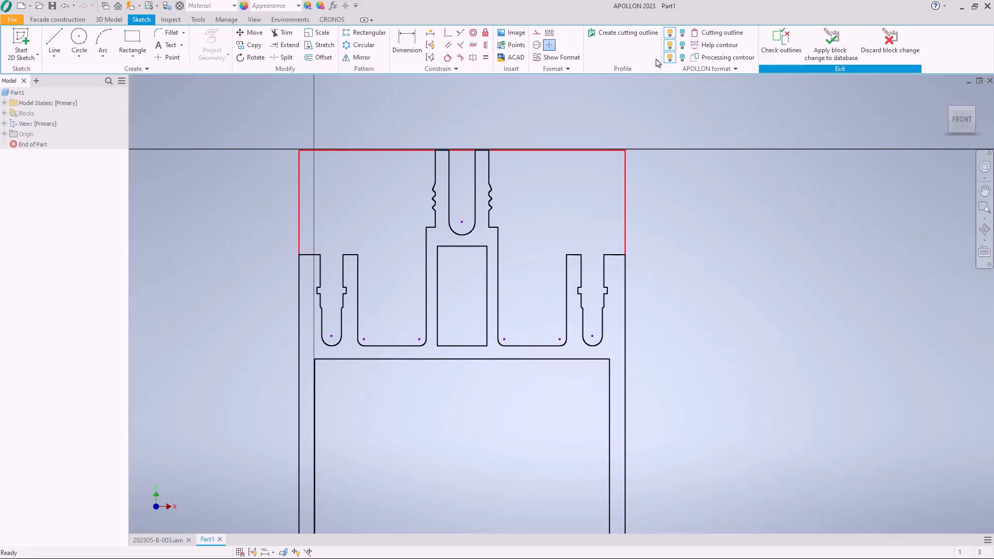
# Draw a vertical help contour line about 16 mm long crossing the red top outline to the right of the central screw channel
pyautogui.click(56, 40)
pyautogui.click(543, 219)
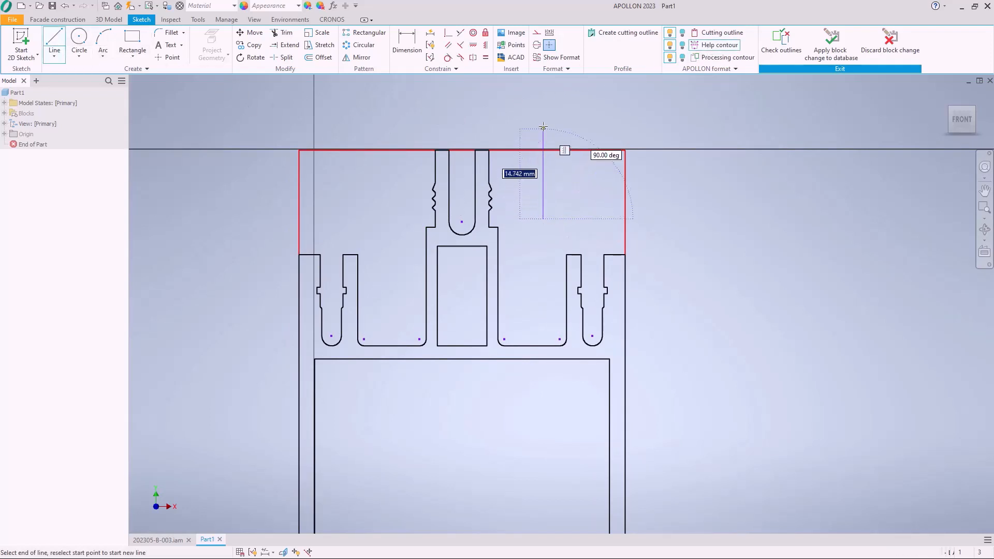
pyautogui.click(544, 121)
pyautogui.rightClick(517, 120)
pyautogui.click(552, 123)
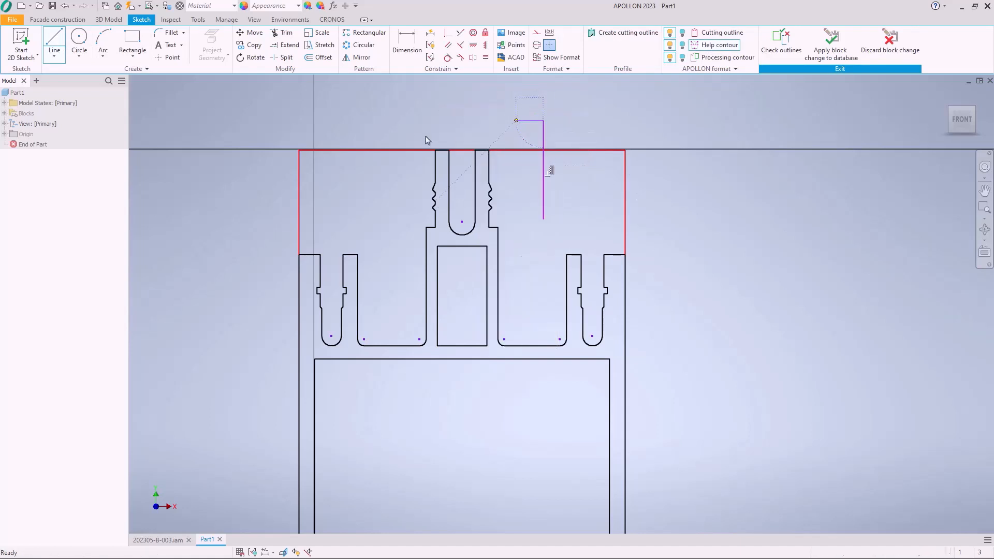
# Draw a vertical help contour line about 13 mm long crossing the red top outline to the left of the central screw channel
pyautogui.rightClick(417, 137)
pyautogui.click(420, 103)
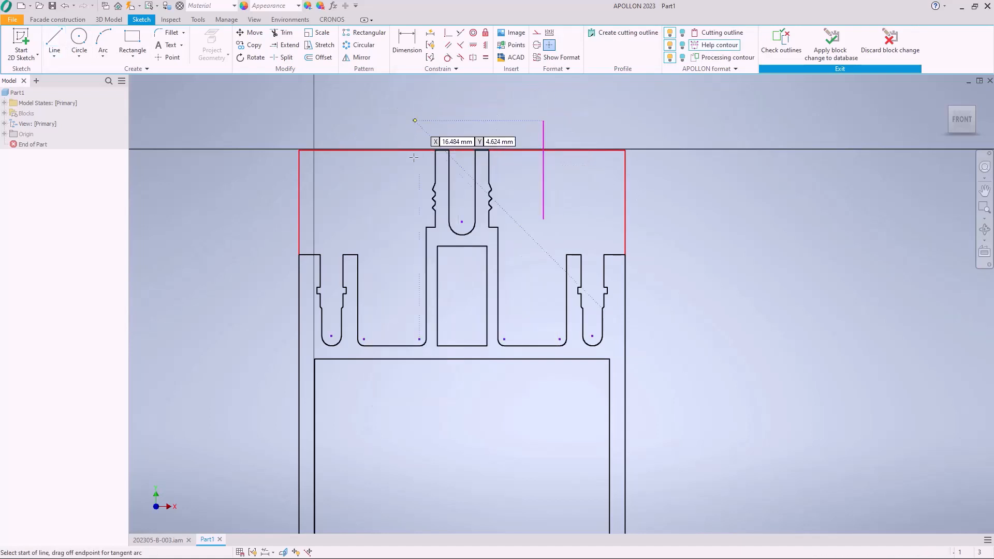
pyautogui.click(392, 201)
pyautogui.click(392, 121)
pyautogui.rightClick(393, 120)
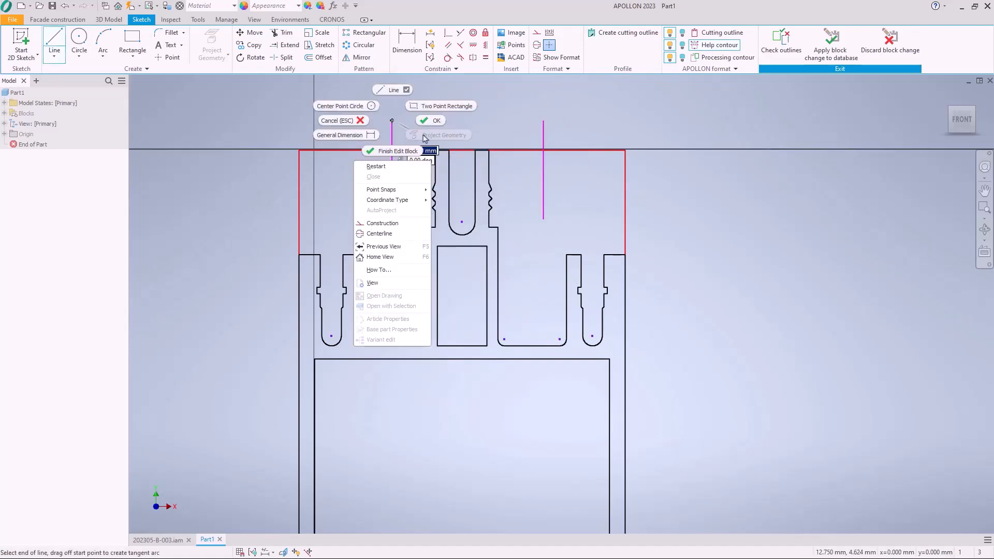
pyautogui.click(426, 120)
# Dimension the left help contour line horizontally from the central screw channel's centre point at 11.5 mm
pyautogui.click(407, 43)
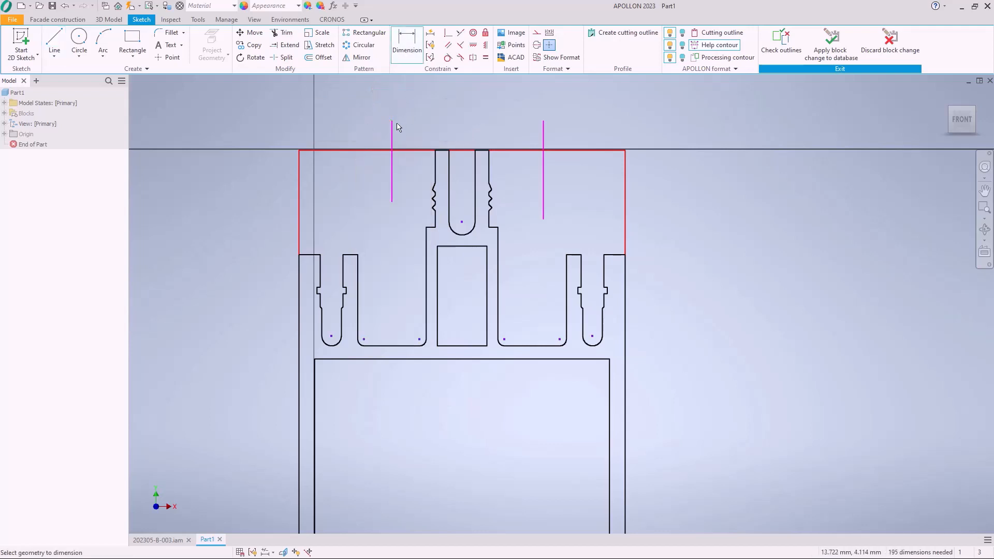
pyautogui.click(392, 122)
pyautogui.click(461, 222)
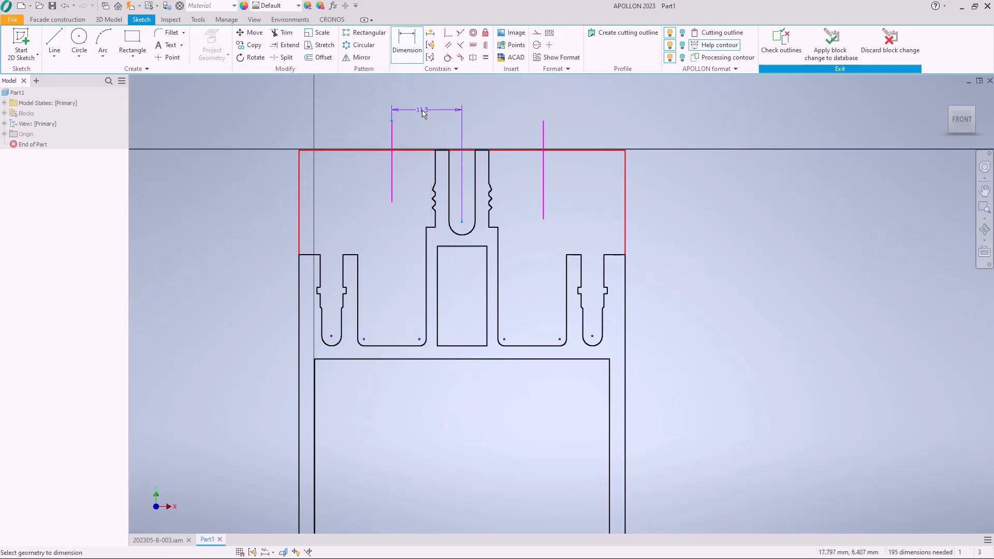
pyautogui.click(424, 116)
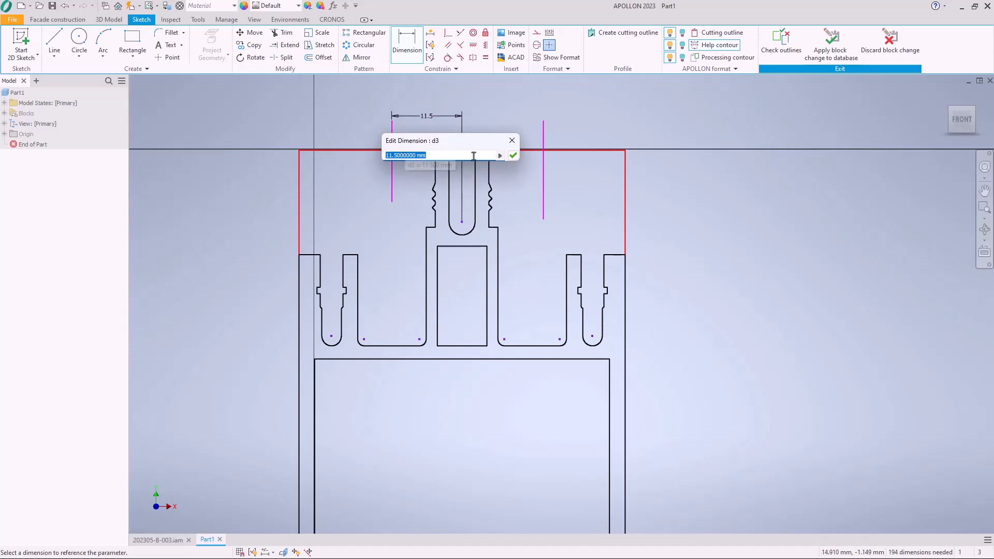
pyautogui.click(513, 155)
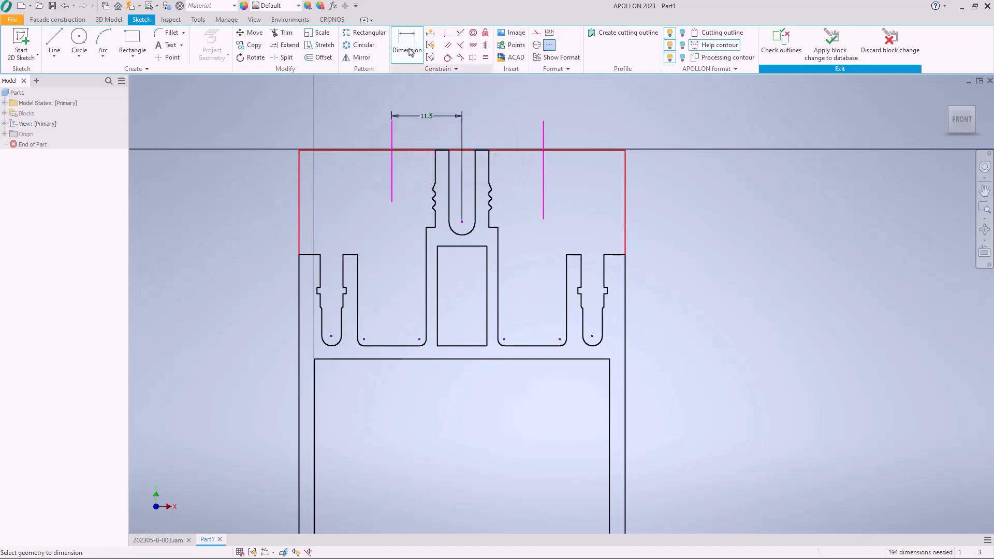
# Dimension the right help contour line horizontally from the central screw channel's centre point and set the distance to 11.5 mm
pyautogui.click(467, 124)
pyautogui.press('Return')
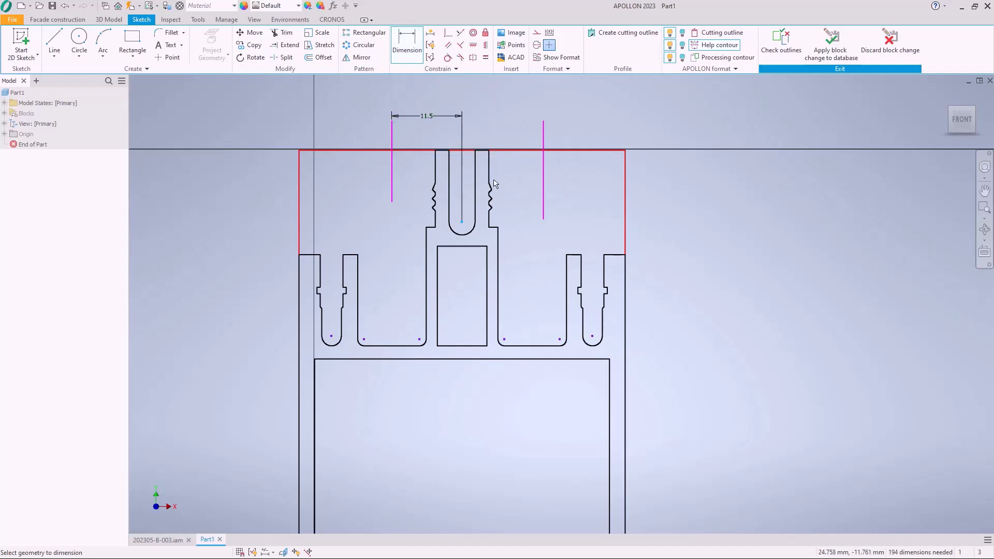
pyautogui.click(543, 126)
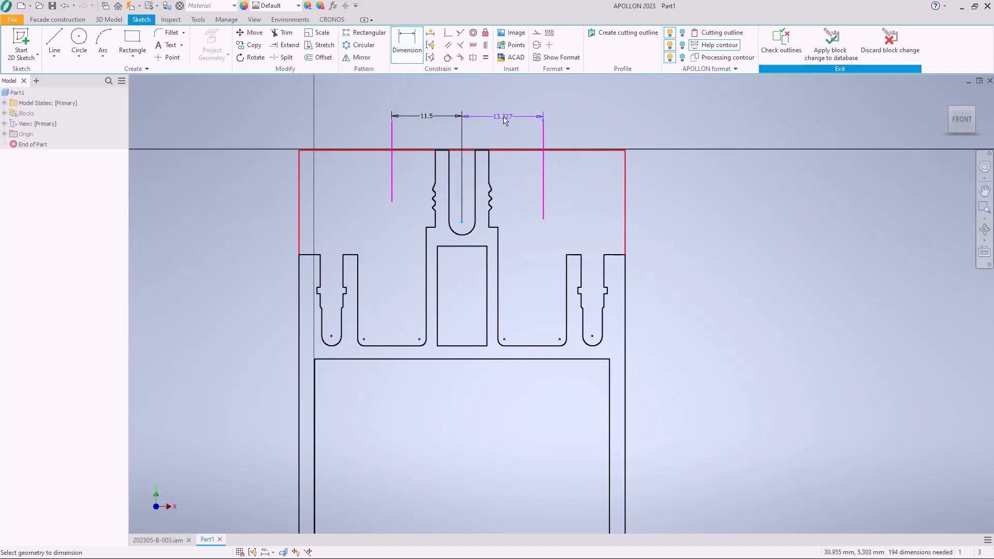
pyautogui.click(505, 121)
pyautogui.write('11,5')
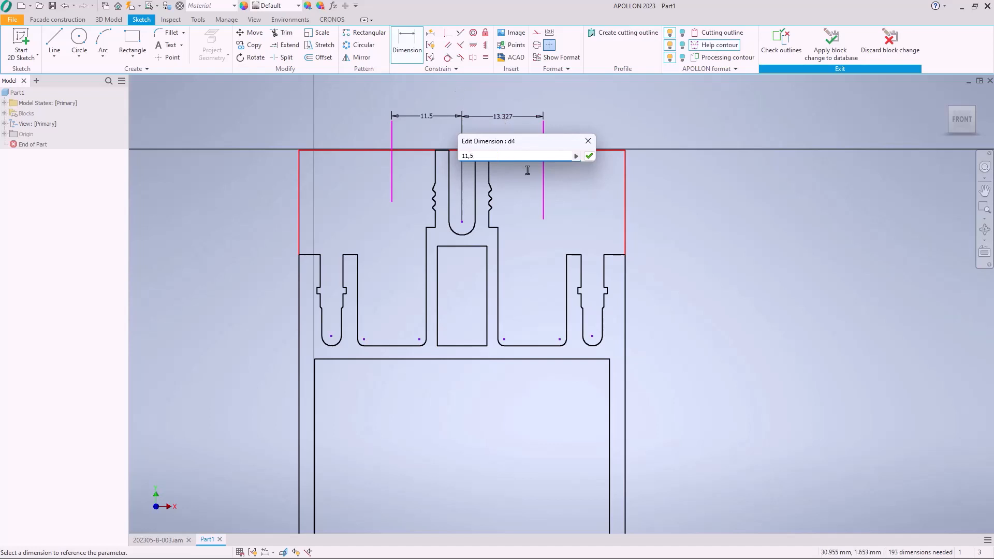
pyautogui.click(589, 157)
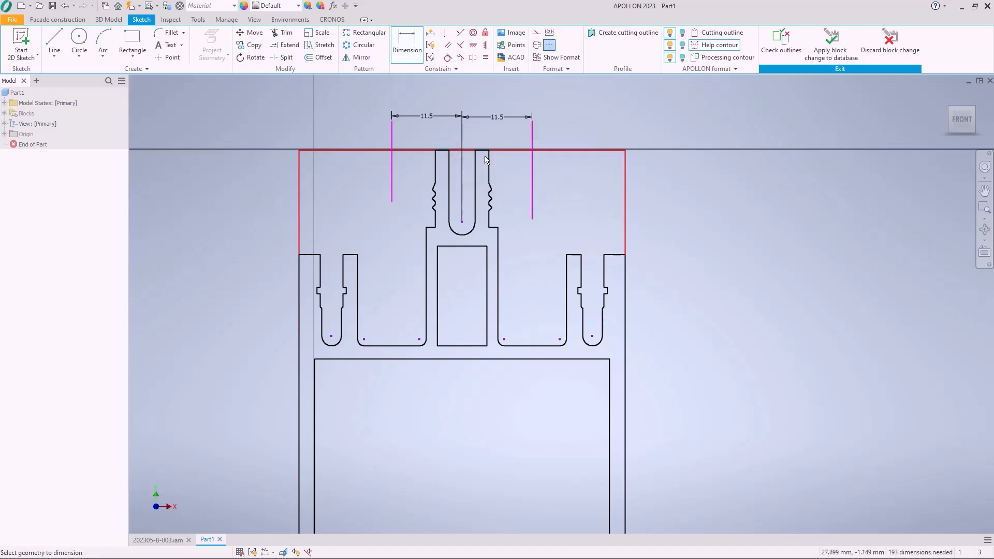
# Start a new cutting outline, choosing counterclockwise the mullion's right outer side and flange top, the right help line and the central channel's top edge
pyautogui.moveTo(487, 159); pyautogui.dragTo(493, 155, button='middle')
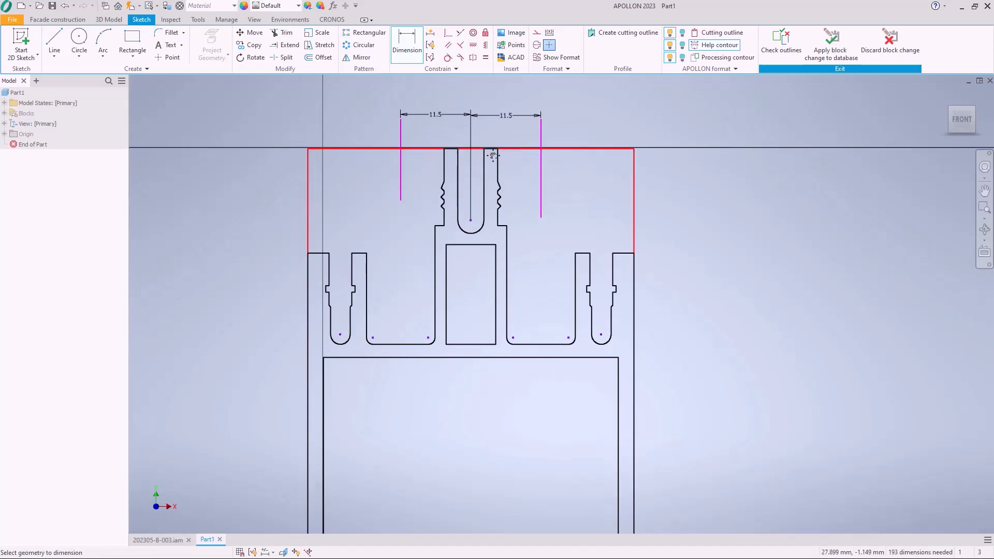
pyautogui.click(615, 34)
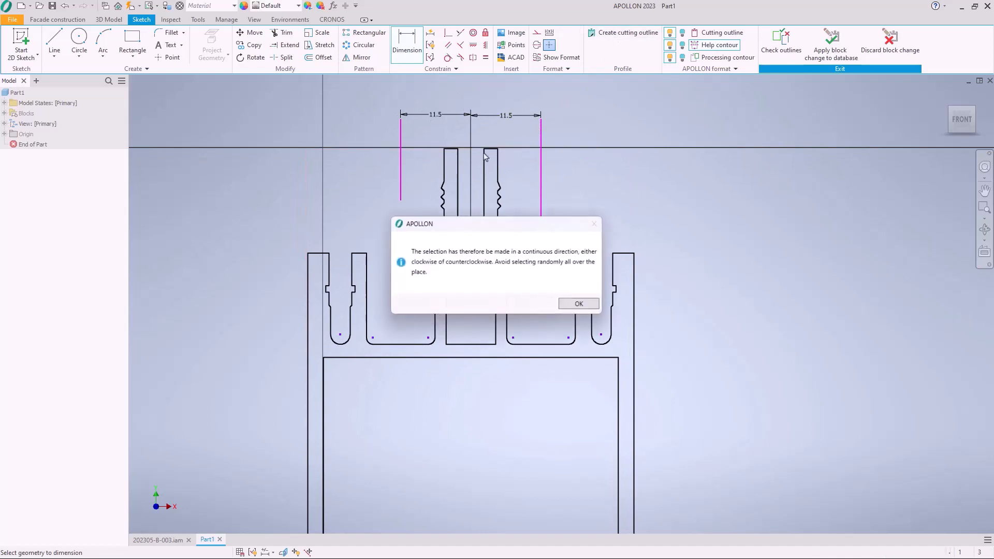
pyautogui.click(581, 305)
pyautogui.click(634, 311)
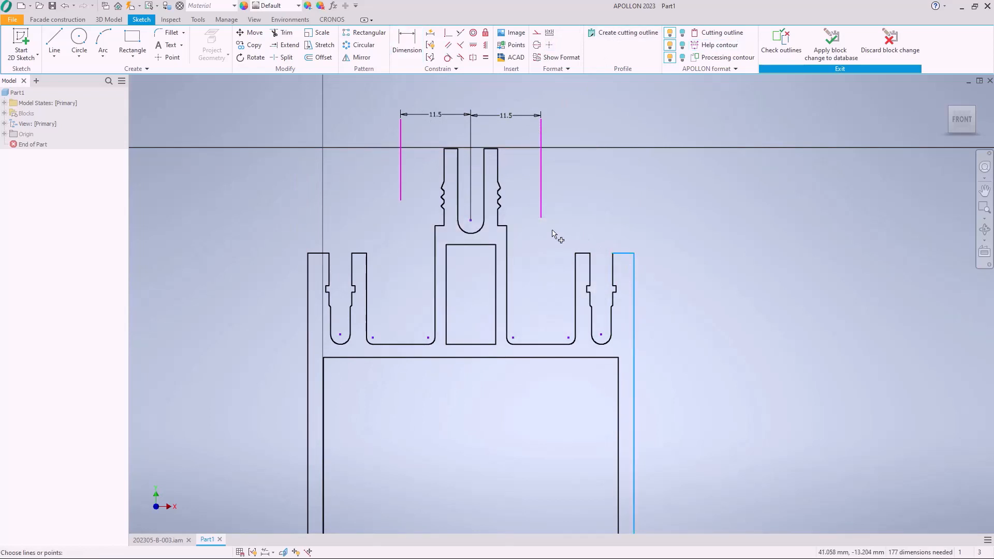
pyautogui.click(540, 203)
pyautogui.click(494, 150)
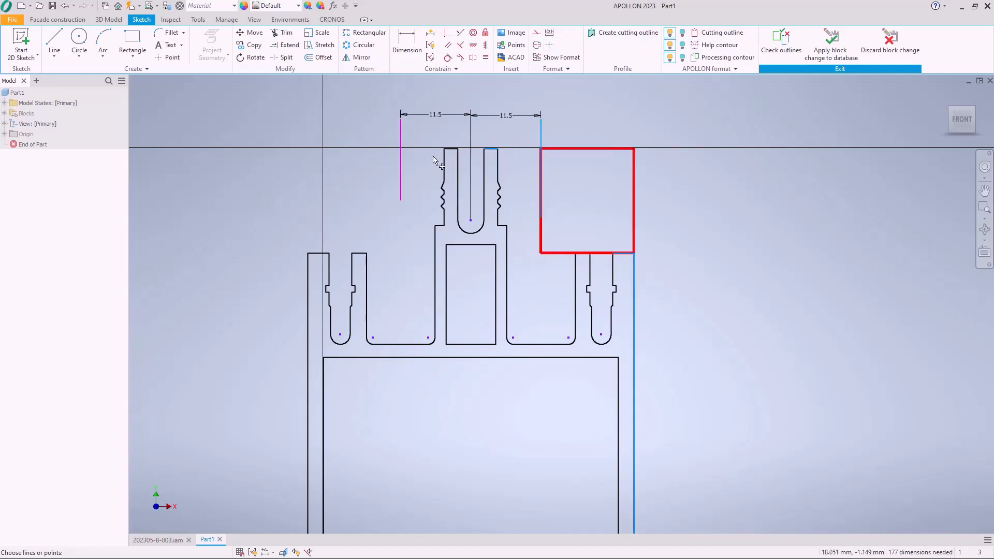
# Complete the stepped cutting outline with the left help line, left flange top, left outer side and bottom edge of the mullion
pyautogui.click(401, 171)
pyautogui.click(360, 254)
pyautogui.scroll(-2, 383, 180)
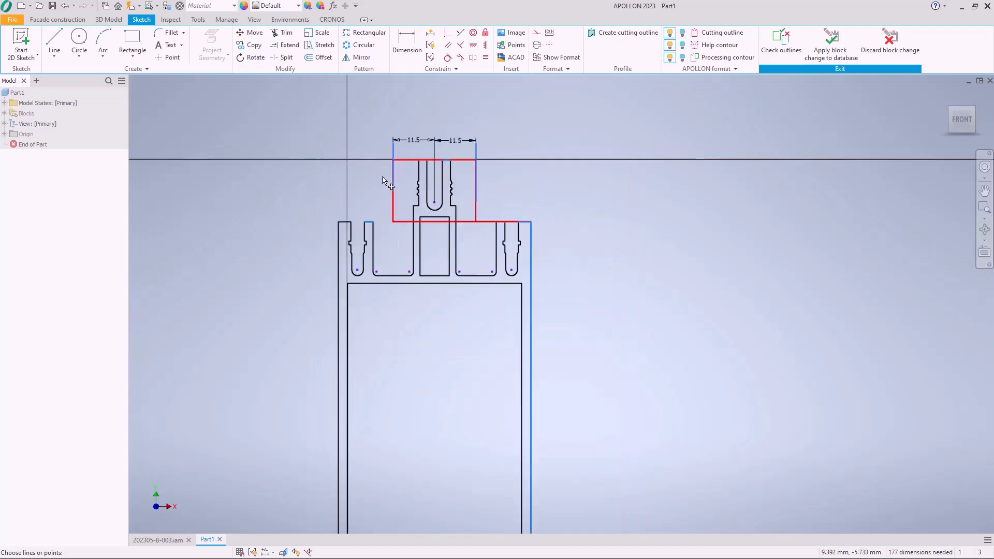
pyautogui.click(338, 268)
pyautogui.moveTo(381, 362)
pyautogui.mouseDown(button='middle')
pyautogui.moveTo(440, 182)
pyautogui.moveTo(436, 133)
pyautogui.mouseUp(button='middle')
pyautogui.scroll(-3, 437, 133)
pyautogui.click(449, 392)
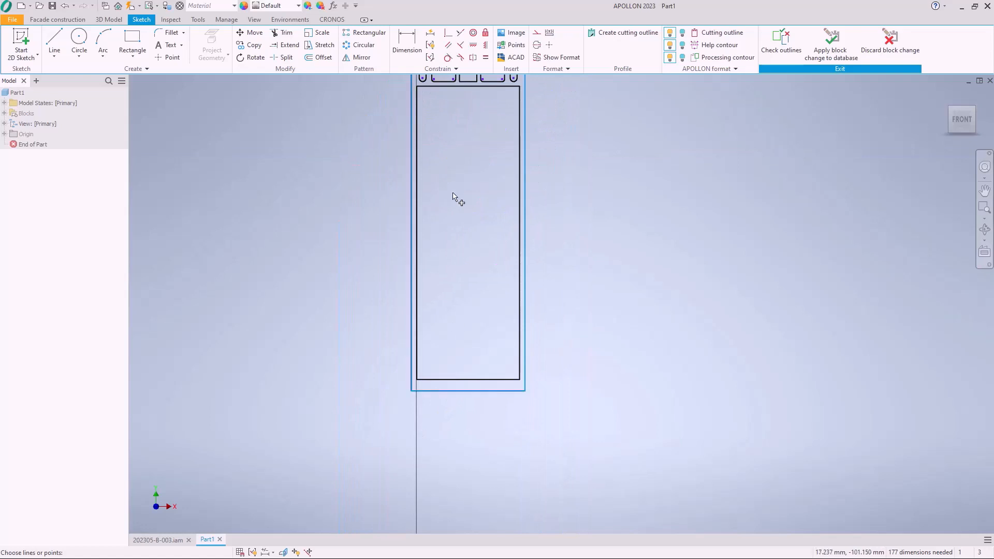
pyautogui.moveTo(467, 195); pyautogui.dragTo(453, 298, button='middle')
pyautogui.scroll(3, 416, 178)
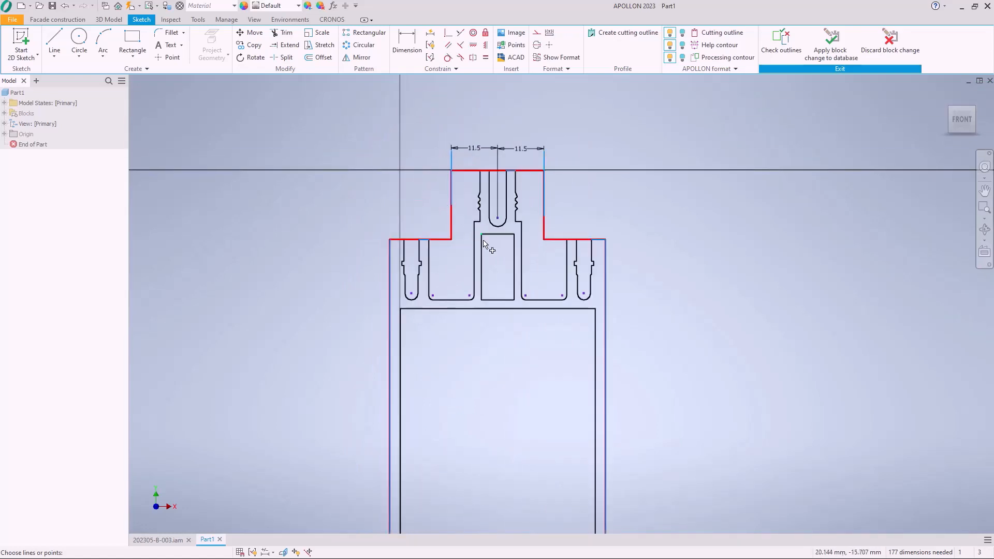
pyautogui.rightClick(571, 124)
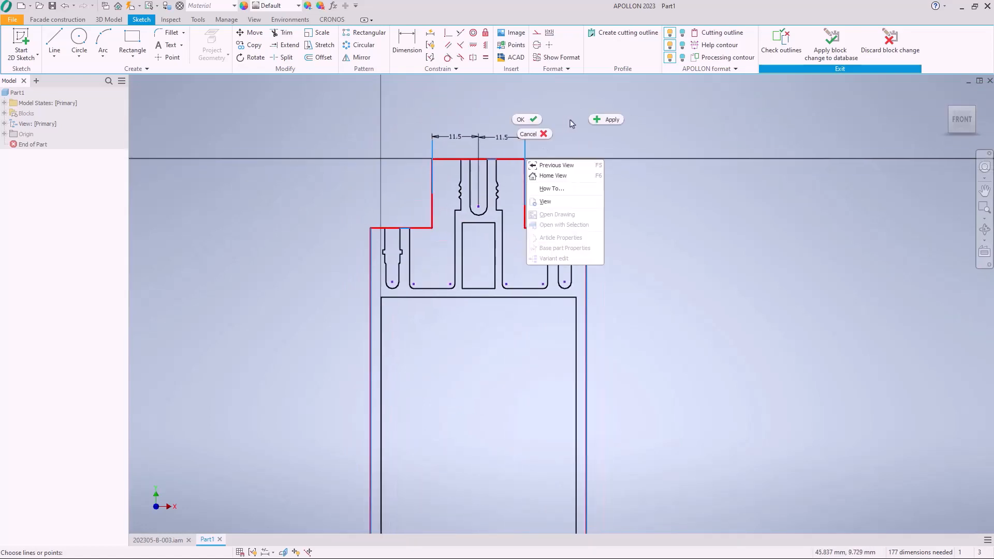
pyautogui.click(524, 120)
# Apply the mullion's block change to the database, and close the Logikal profiles while saving the changes to Logikal.pdlx
pyautogui.scroll(4, 549, 285)
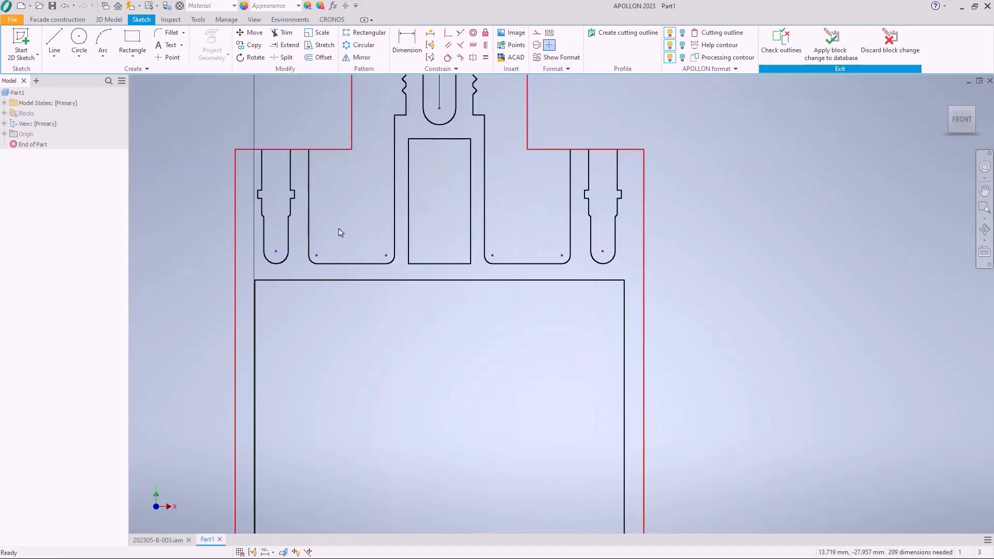
pyautogui.moveTo(340, 232); pyautogui.dragTo(377, 372, button='middle')
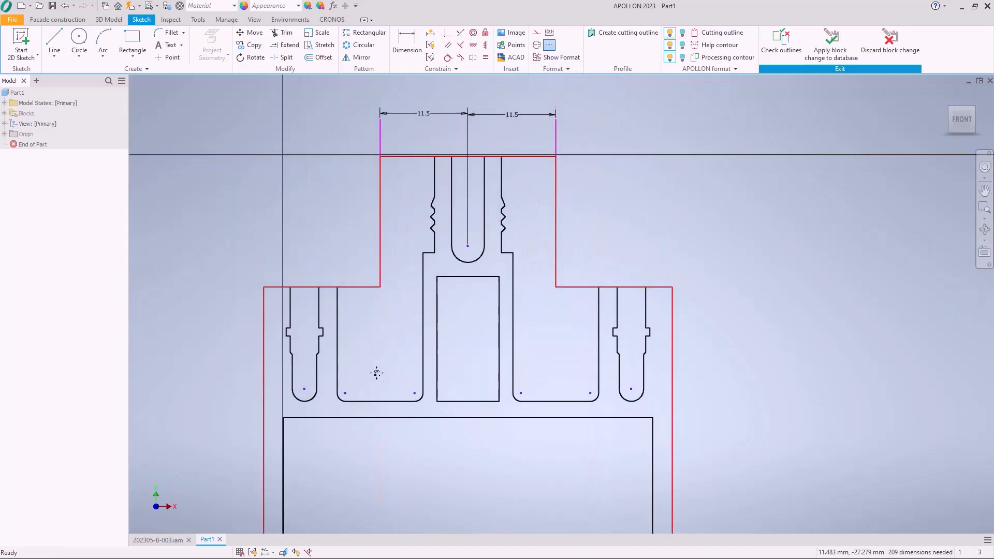
pyautogui.click(828, 45)
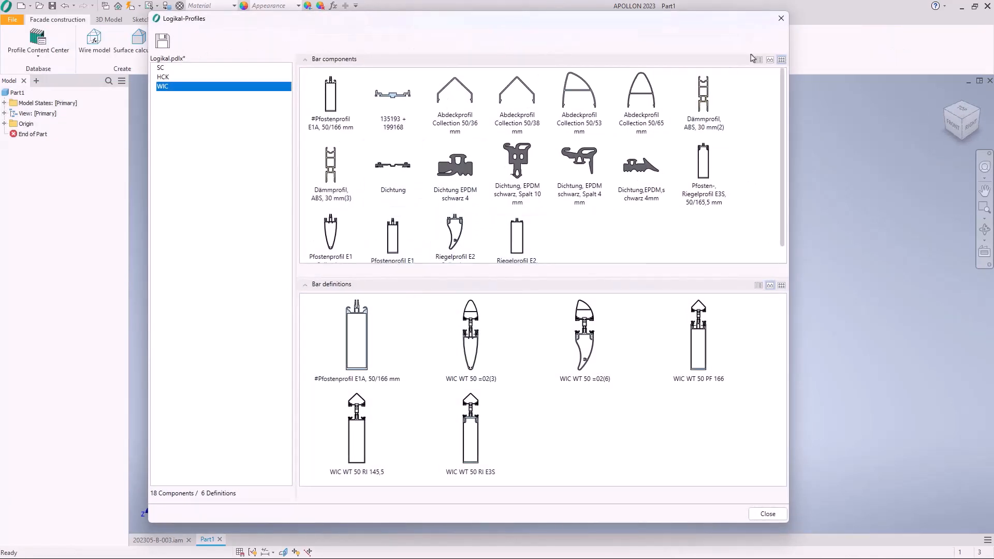
pyautogui.click(768, 515)
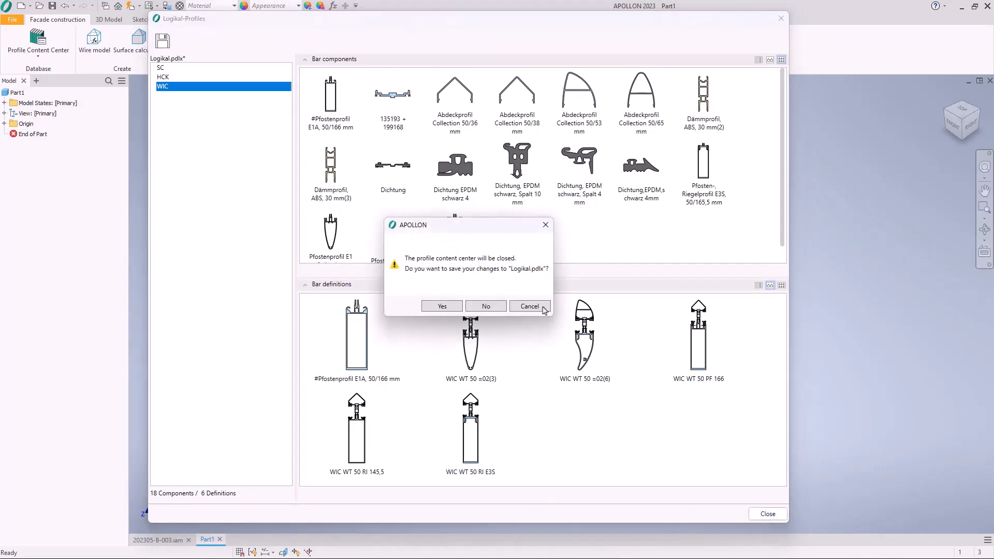
pyautogui.click(441, 307)
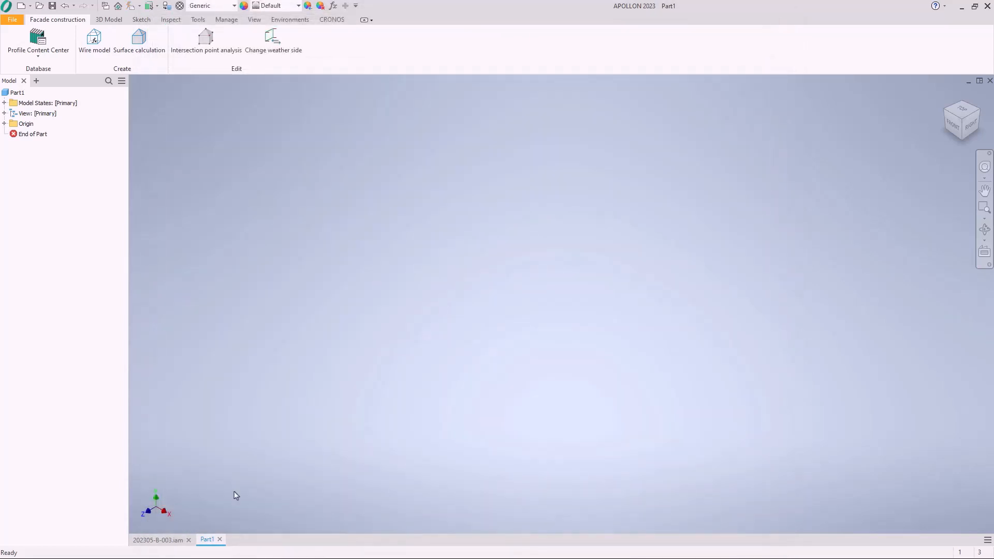
# In assembly 202305-B-003.iam, start a bar assembly using the Logikal.pdlx library and the WIC WT 50 PF 166 definition
pyautogui.click(157, 540)
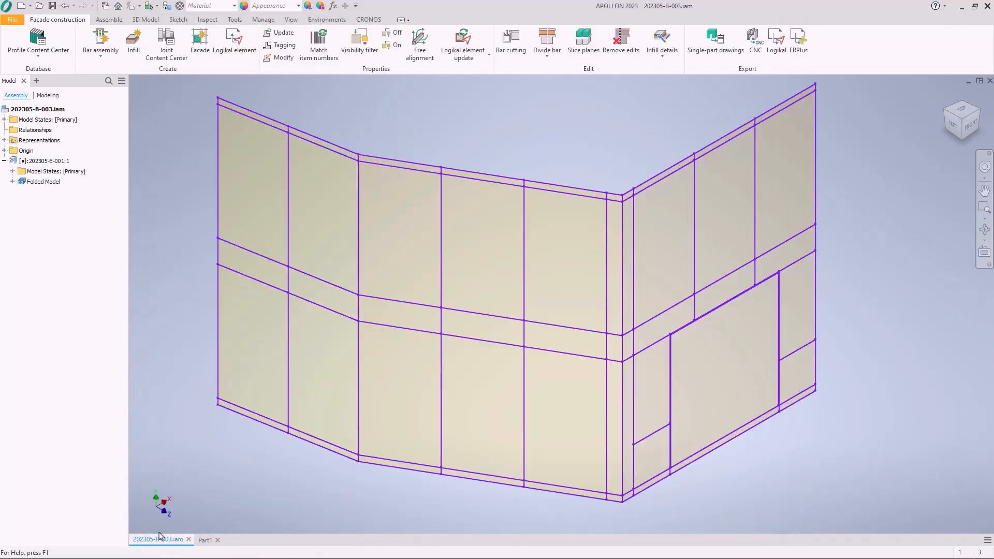
pyautogui.click(101, 43)
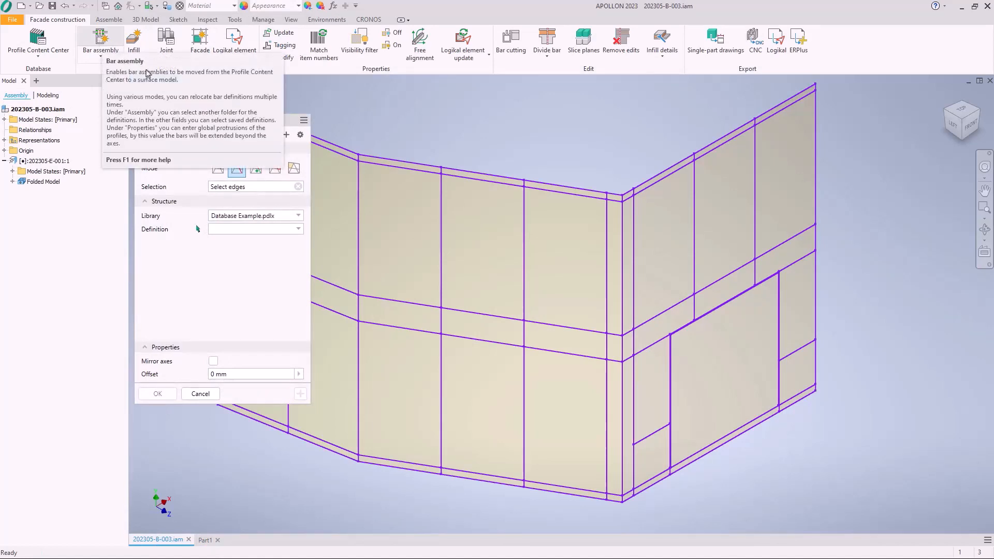
pyautogui.click(238, 216)
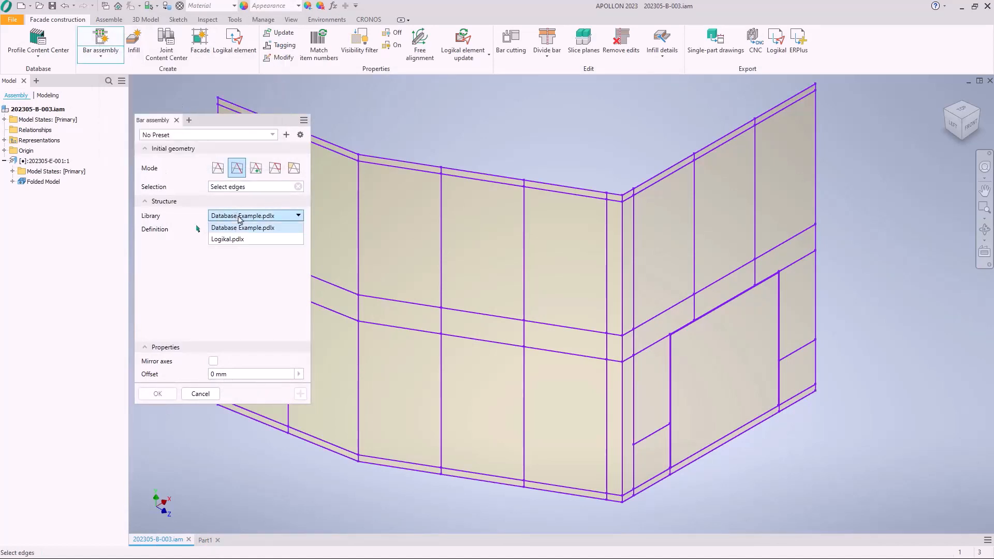
pyautogui.click(240, 241)
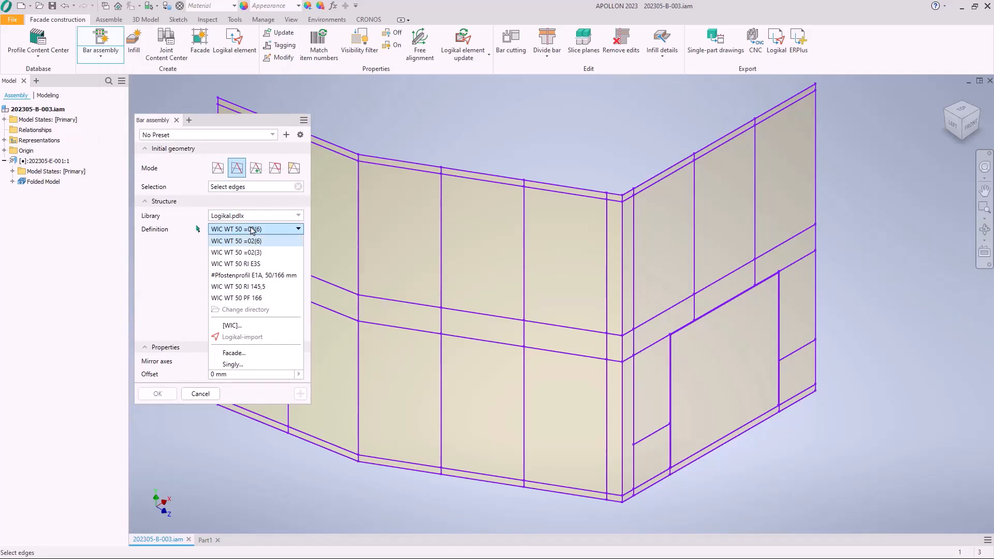
pyautogui.click(239, 297)
# Select the four vertical mullion edges of the facade's right wing for the bar assembly, leaving out the building corner edge
pyautogui.moveTo(405, 350); pyautogui.dragTo(566, 338, button='middle')
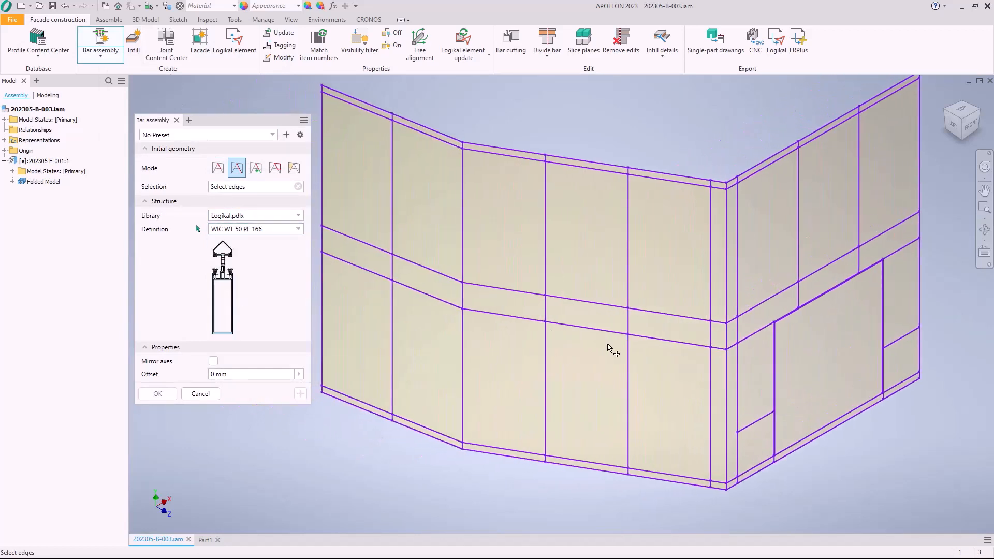
pyautogui.moveTo(934, 160); pyautogui.dragTo(846, 203)
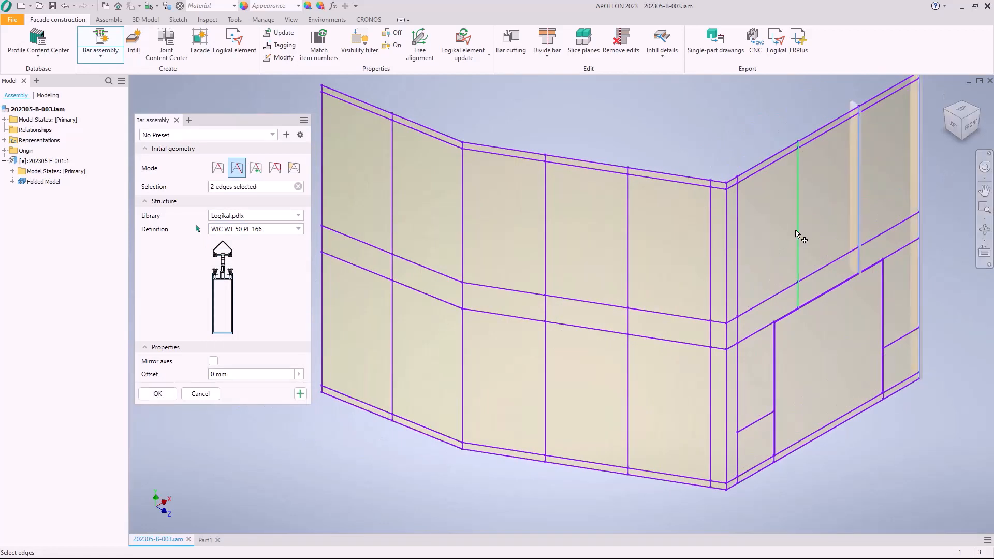
pyautogui.click(739, 256)
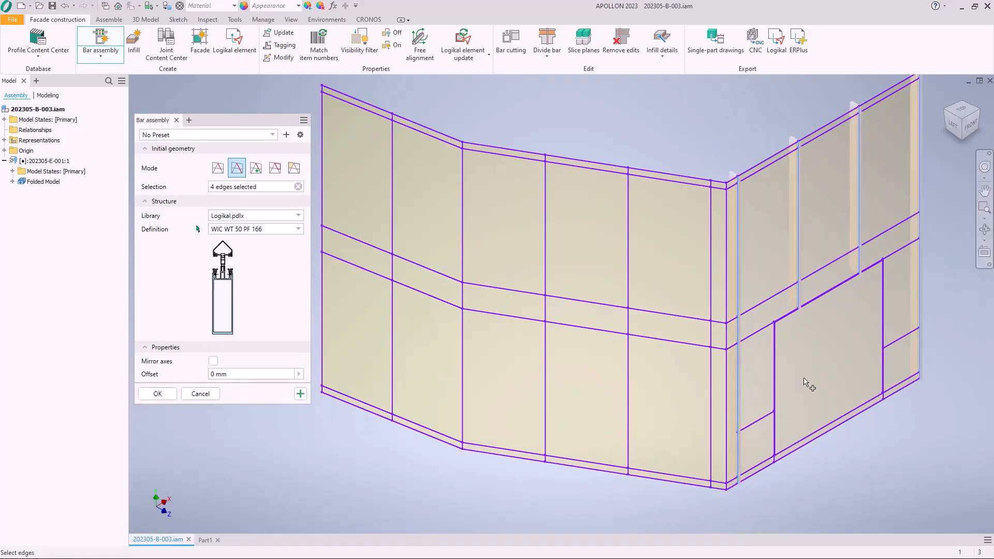
# Add the two vertical edges on either side of the large door opening in the right wing to the bar selection
pyautogui.click(985, 207)
pyautogui.moveTo(899, 470); pyautogui.dragTo(676, 222)
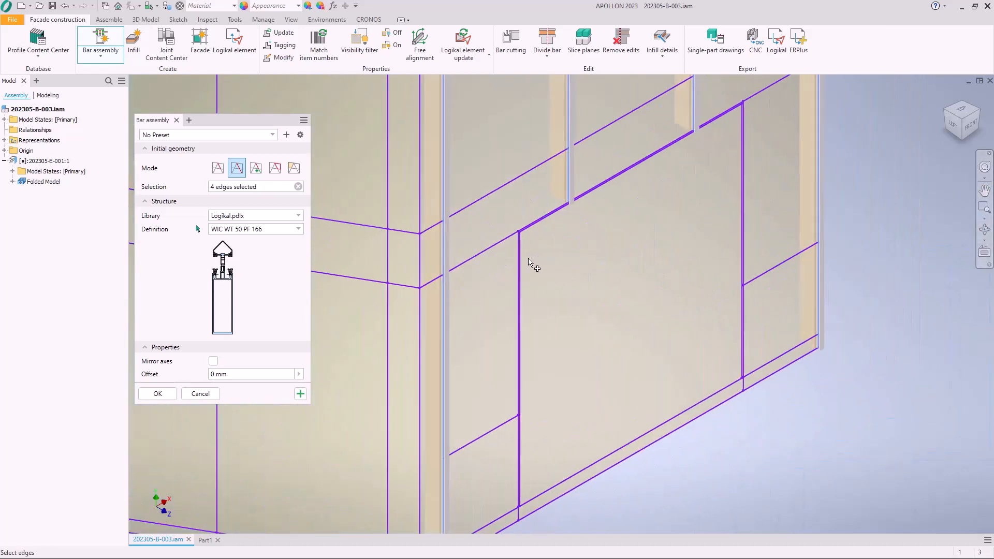
pyautogui.scroll(-4, 513, 243)
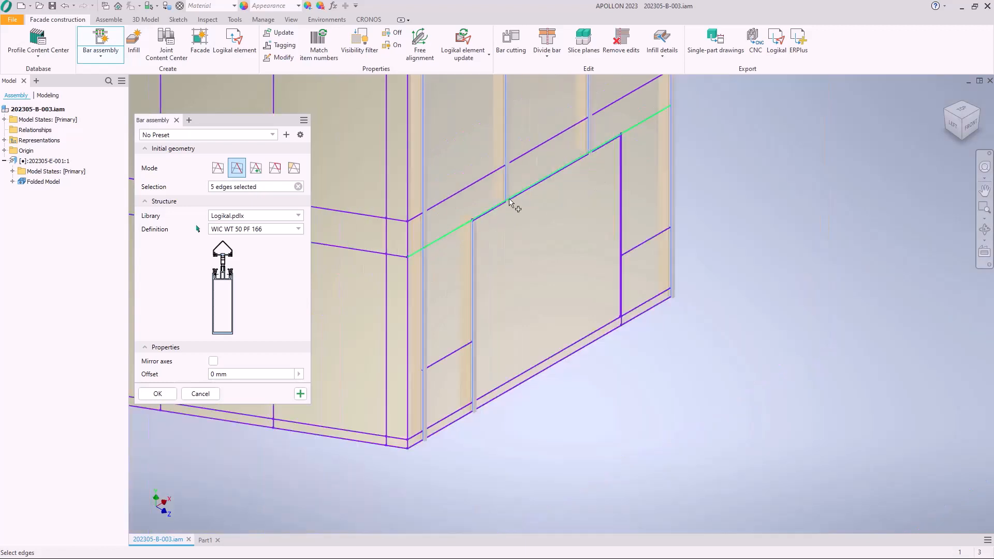
pyautogui.click(616, 137)
pyautogui.scroll(4, 615, 133)
pyautogui.click(639, 142)
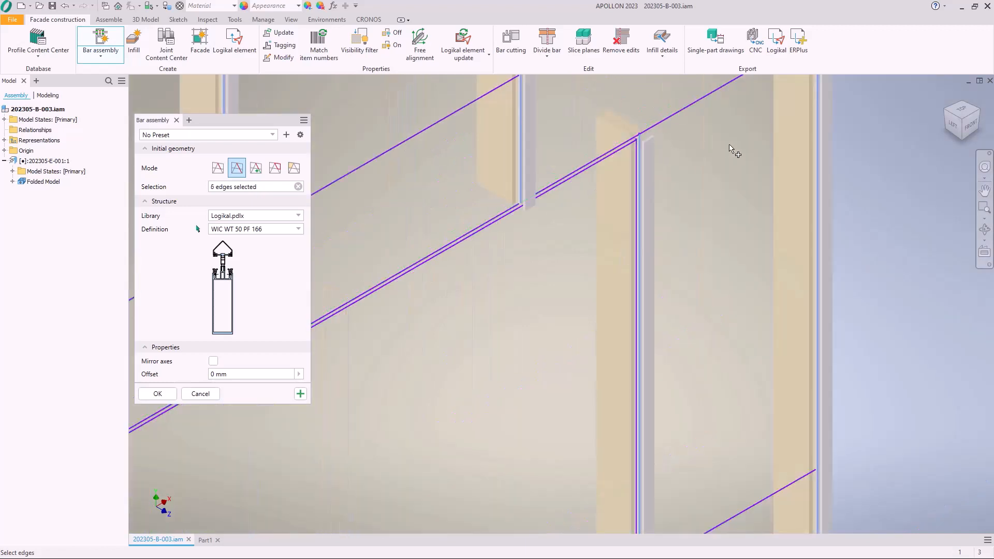
# Add the three vertical mullion edges of the facade's left wing between the building corner and the bend, leaving out both corner and bend edges
pyautogui.scroll(-3, 762, 149)
pyautogui.scroll(-3, 762, 151)
pyautogui.scroll(5, 547, 329)
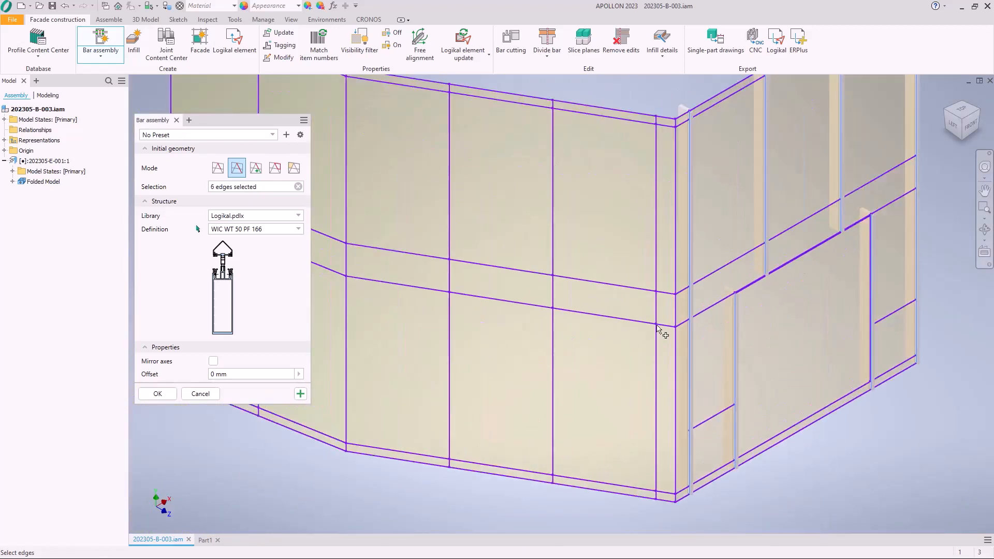
pyautogui.click(656, 162)
pyautogui.click(553, 166)
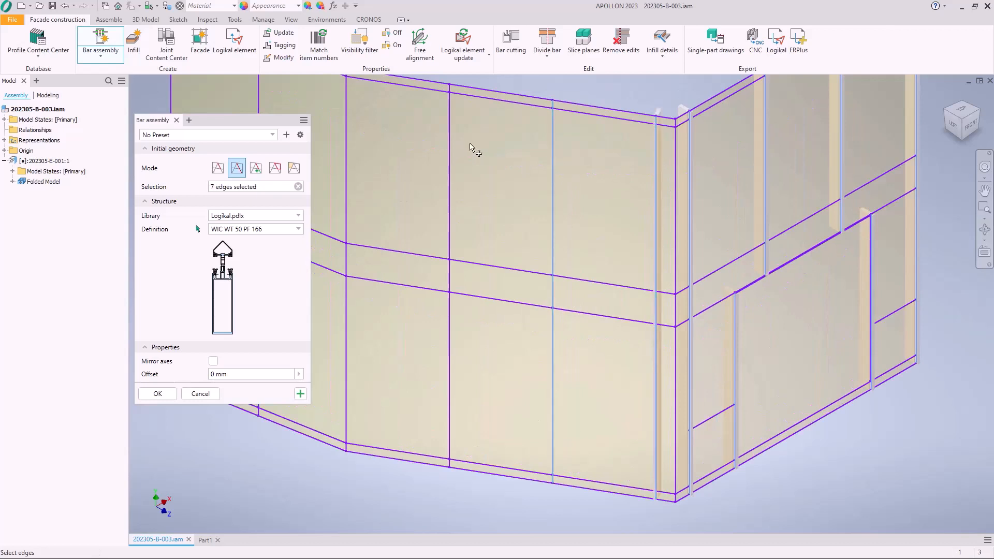
pyautogui.moveTo(491, 159); pyautogui.dragTo(561, 257, button='middle')
pyautogui.click(539, 259)
pyautogui.moveTo(449, 225); pyautogui.dragTo(622, 267, button='middle')
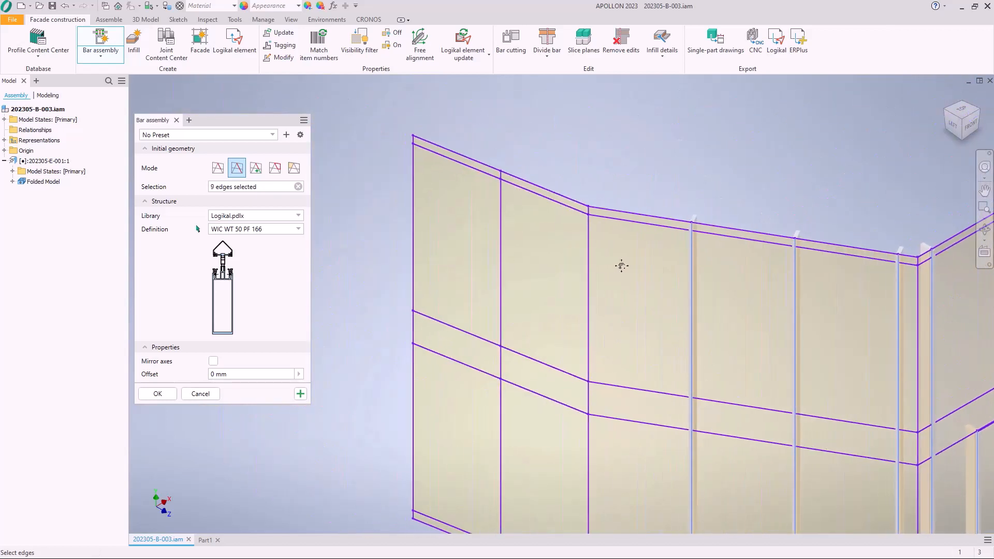
# Add the intermediate and outer vertical edges of the angled section beyond the bend, and create the WIC WT 50 PF 166 mullion bars
pyautogui.click(501, 208)
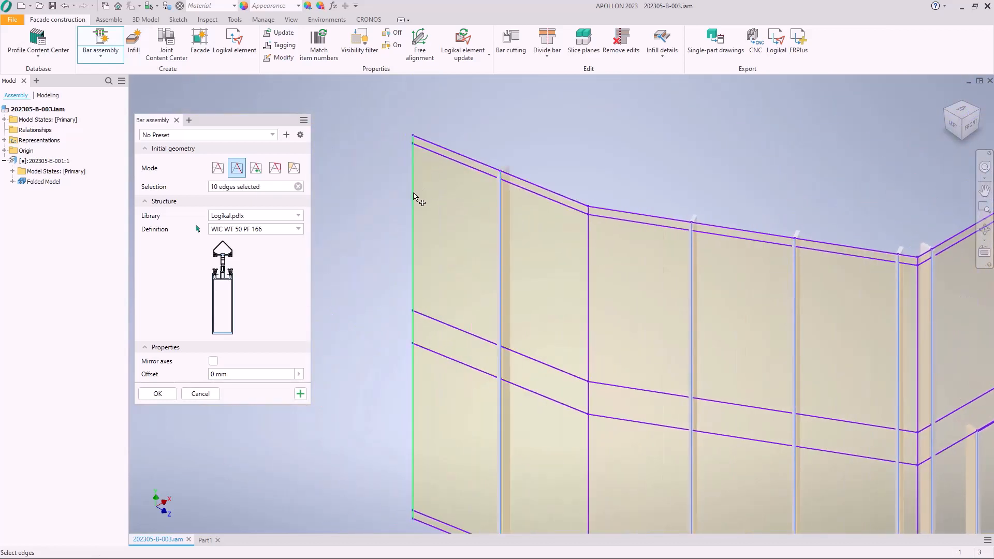
pyautogui.click(414, 200)
pyautogui.scroll(-3, 392, 126)
pyautogui.moveTo(568, 269); pyautogui.dragTo(535, 289, button='middle')
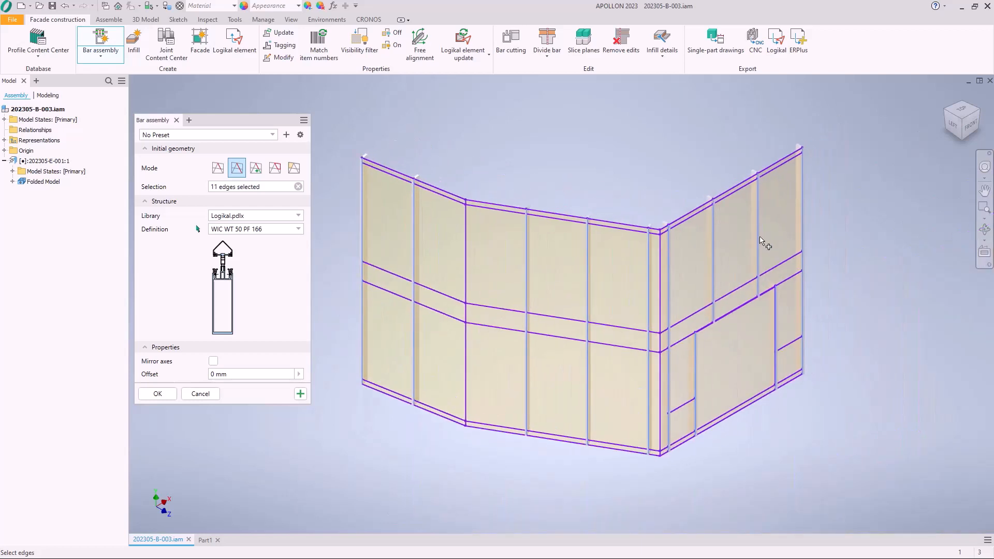
pyautogui.click(984, 207)
pyautogui.moveTo(818, 460); pyautogui.dragTo(845, 473)
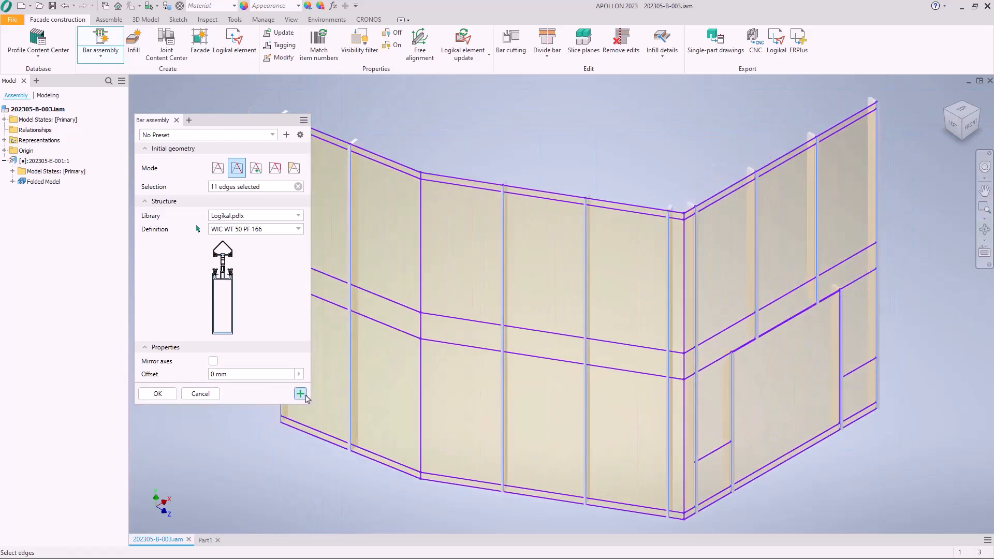
pyautogui.click(300, 394)
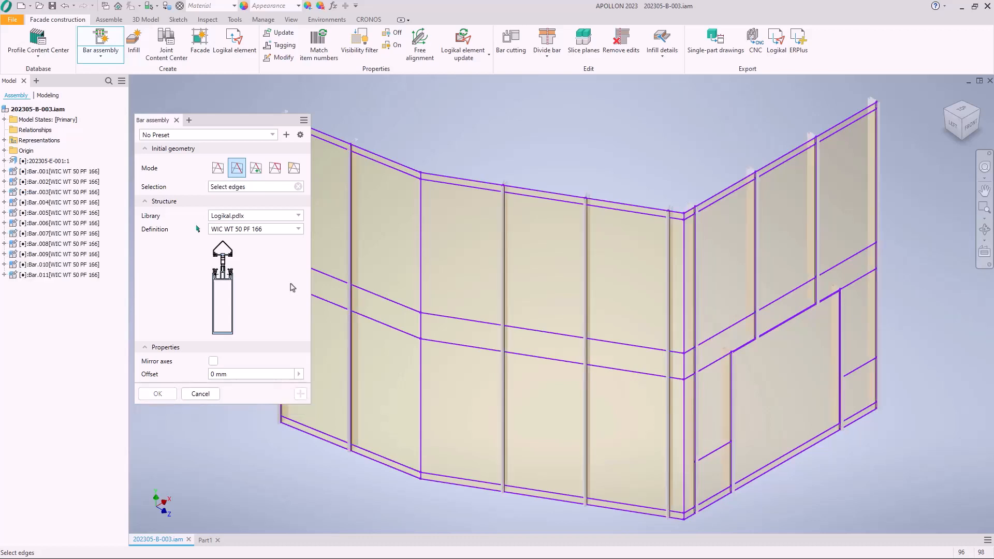
# Set the bar definition to WIC WT 50 RI 145,5 and use the mode that selects individual edge segments
pyautogui.click(280, 229)
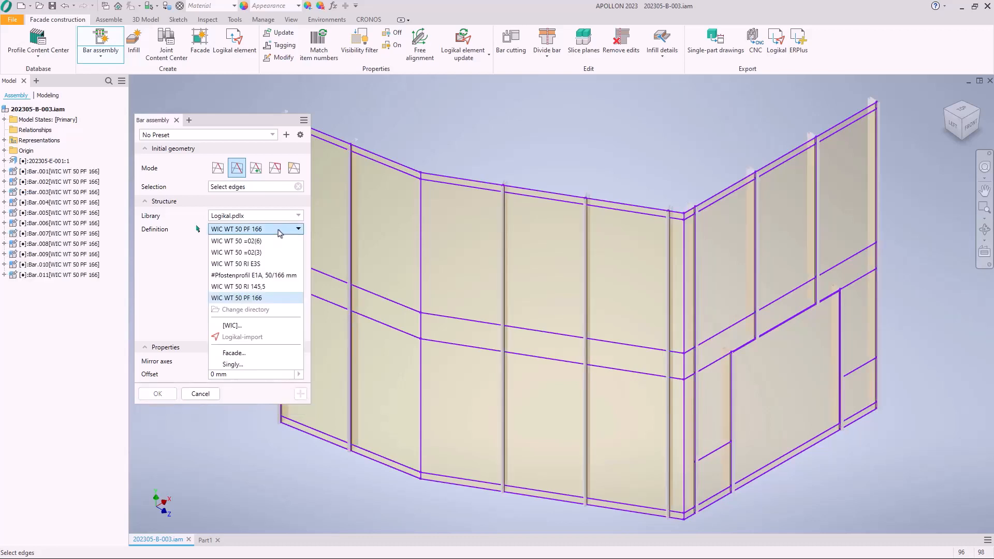
pyautogui.click(258, 288)
pyautogui.moveTo(406, 277); pyautogui.dragTo(488, 262, button='middle')
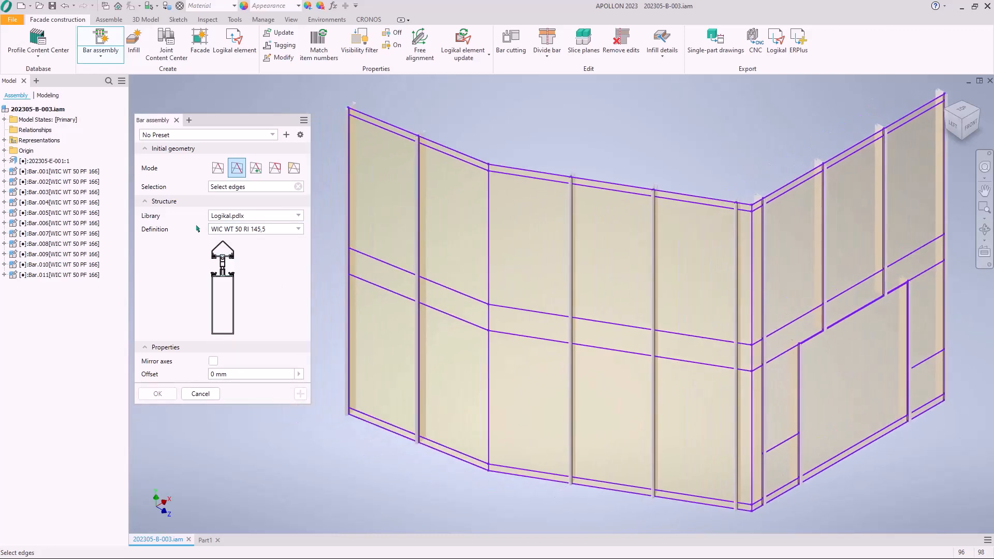
pyautogui.click(962, 129)
pyautogui.click(985, 207)
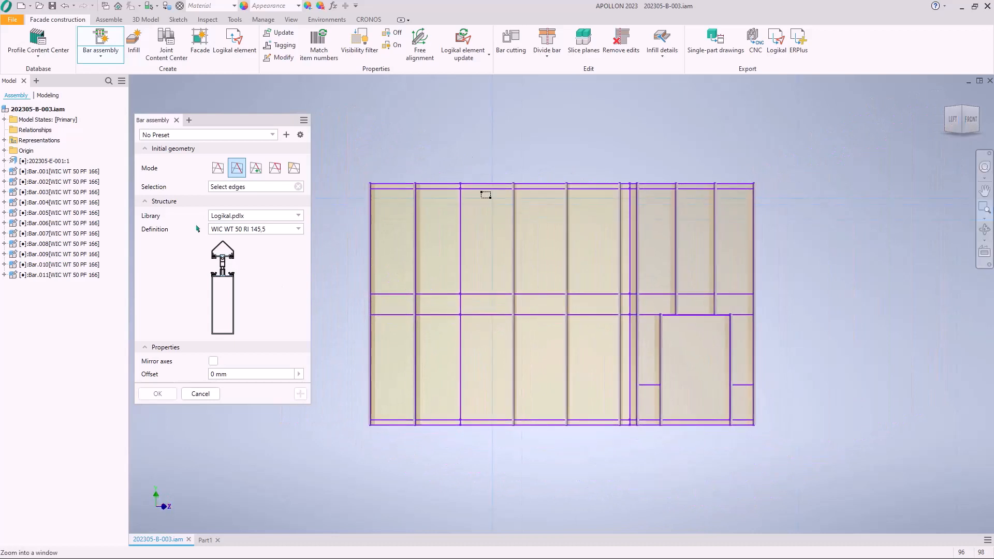
pyautogui.moveTo(350, 169); pyautogui.dragTo(800, 452)
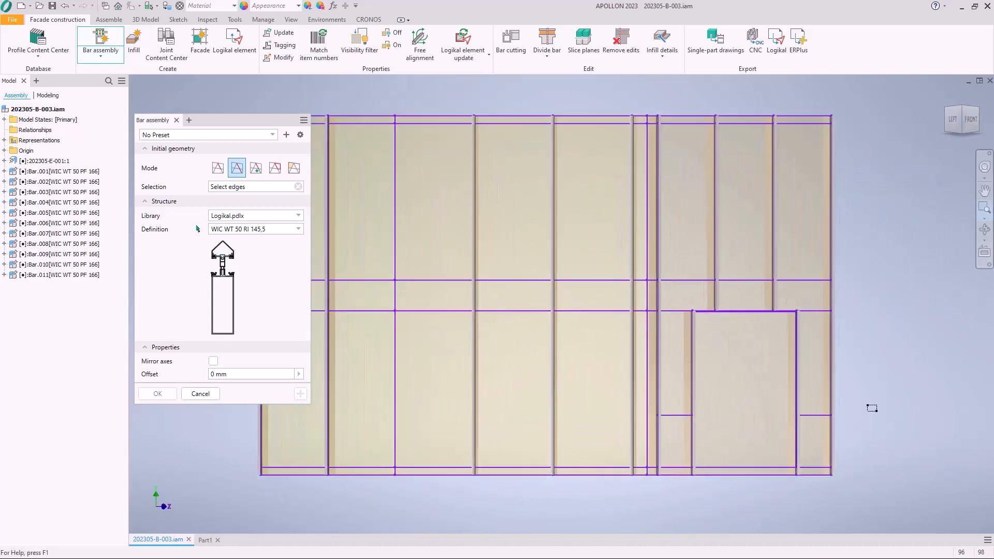
pyautogui.moveTo(616, 346); pyautogui.dragTo(639, 350, button='middle')
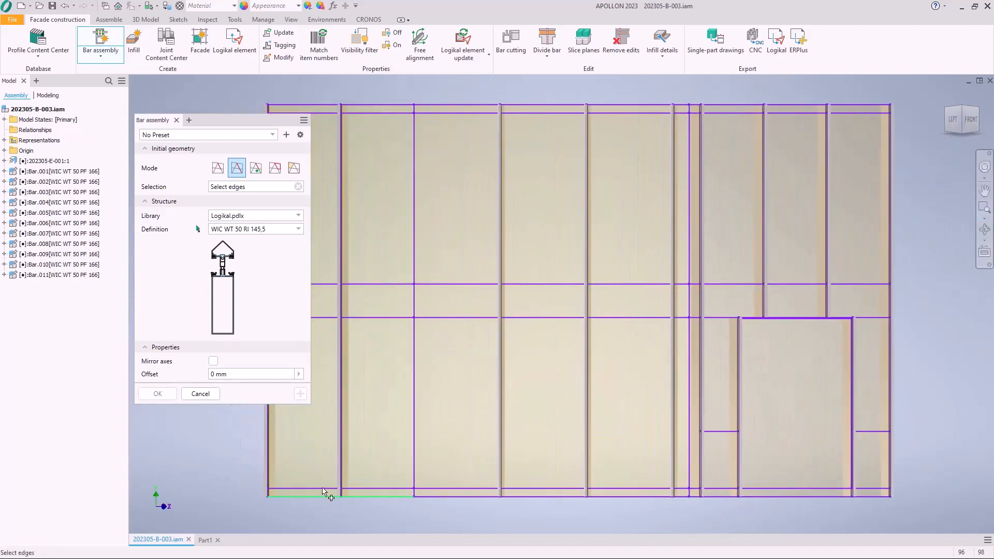
pyautogui.click(217, 167)
# Select the horizontal transom segments of the left wing and its angled section at all four inner levels
pyautogui.click(322, 488)
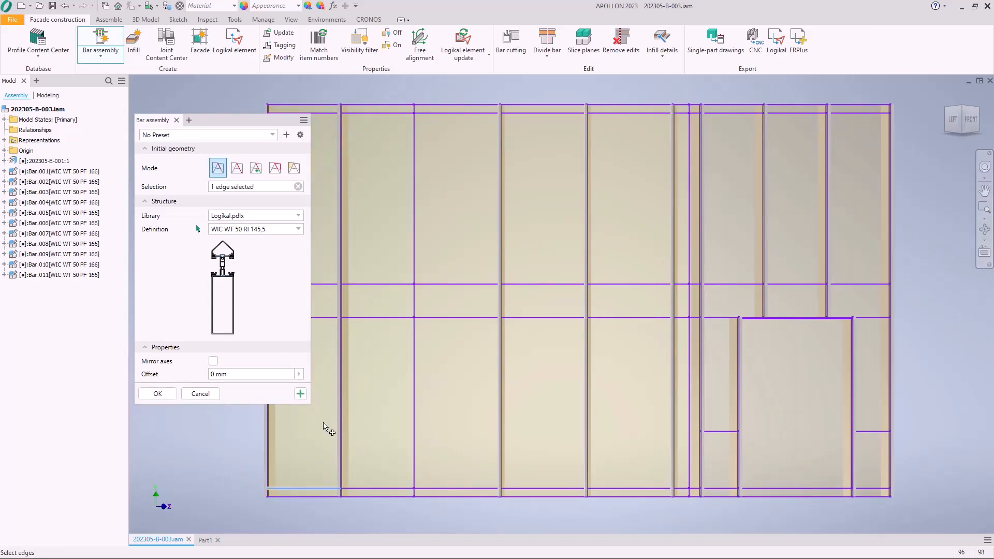
pyautogui.click(326, 318)
pyautogui.click(328, 284)
pyautogui.click(306, 112)
pyautogui.moveTo(660, 492); pyautogui.dragTo(345, 110)
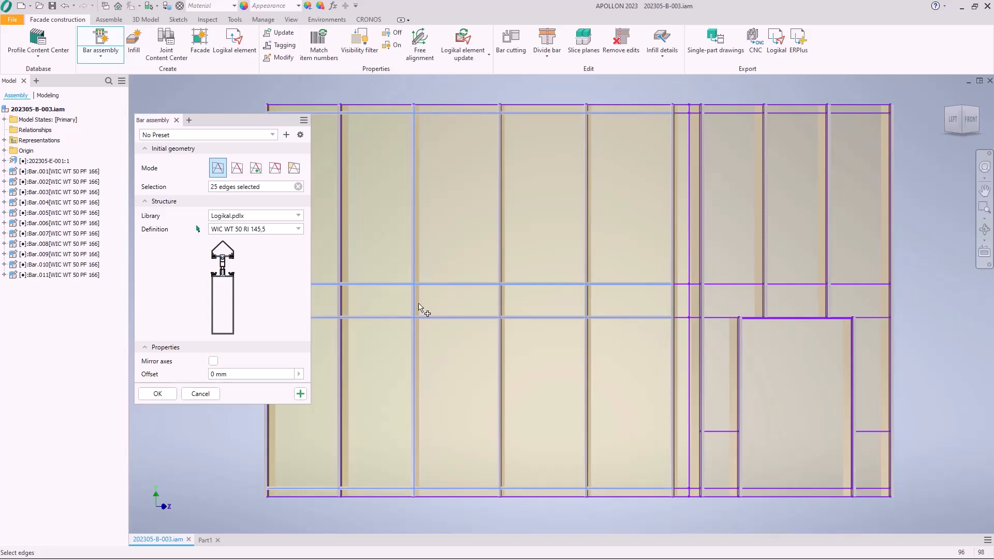
# Remove the three long vertical segments of the facade's bend line from the transom selection
pyautogui.moveTo(436, 363); pyautogui.dragTo(397, 356)
pyautogui.keyDown('shift'); pyautogui.moveTo(432, 262); pyautogui.dragTo(391, 246); pyautogui.keyUp('shift')
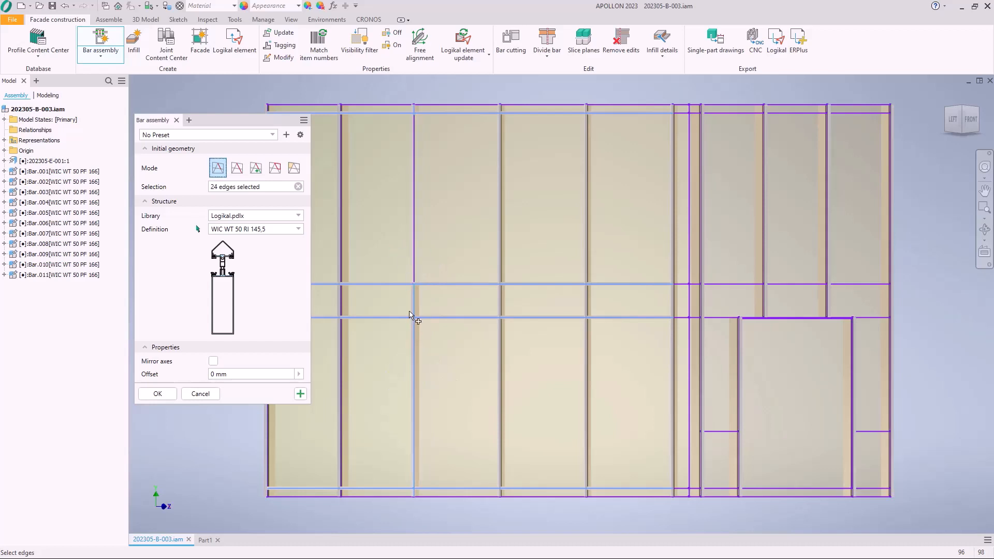
pyautogui.keyDown('shift'); pyautogui.moveTo(445, 311); pyautogui.dragTo(402, 301); pyautogui.keyUp('shift')
pyautogui.moveTo(437, 380); pyautogui.dragTo(383, 386)
pyautogui.keyDown('shift'); pyautogui.click(414, 392); pyautogui.keyUp('shift')
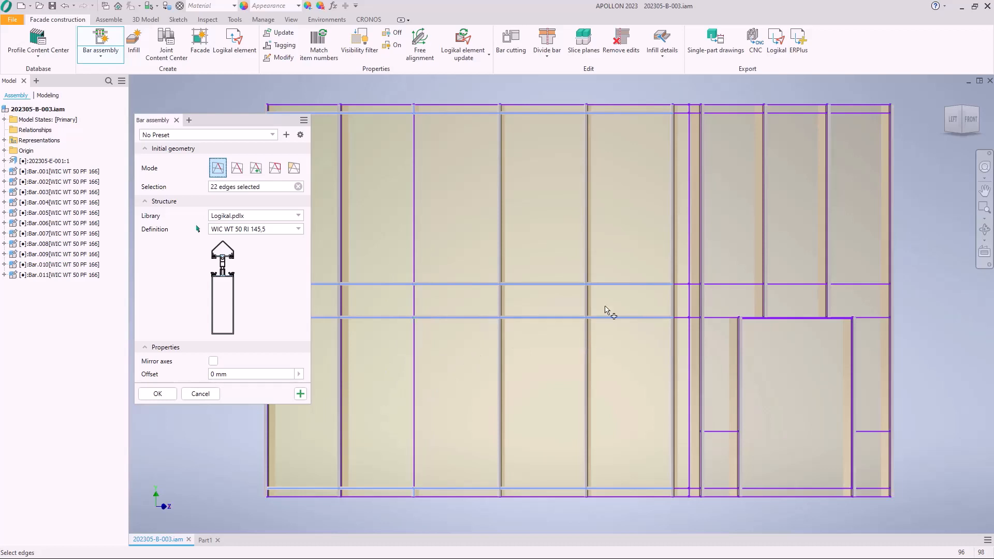
# Add the short horizontal segments on both sides of the building corner, plus the lower and middle segments of the narrow panel before the door
pyautogui.click(690, 121)
pyautogui.click(695, 113)
pyautogui.click(682, 286)
pyautogui.click(683, 318)
pyautogui.click(694, 318)
pyautogui.click(694, 489)
pyautogui.click(723, 488)
pyautogui.click(722, 432)
pyautogui.click(723, 432)
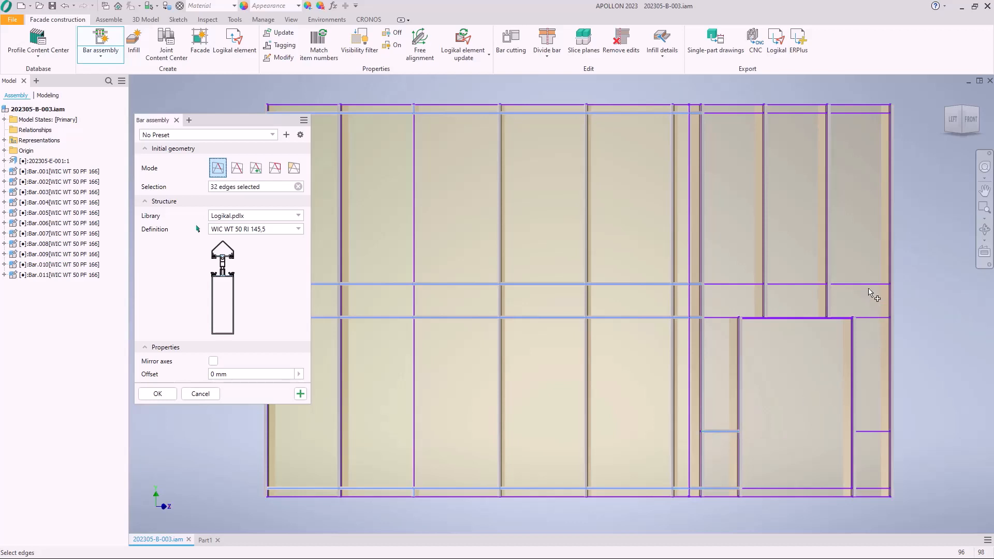
# Add the narrow panel's segments beyond the door and the right wing's upper transom segments, leaving out the door header, and create the bars
pyautogui.click(875, 431)
pyautogui.click(876, 488)
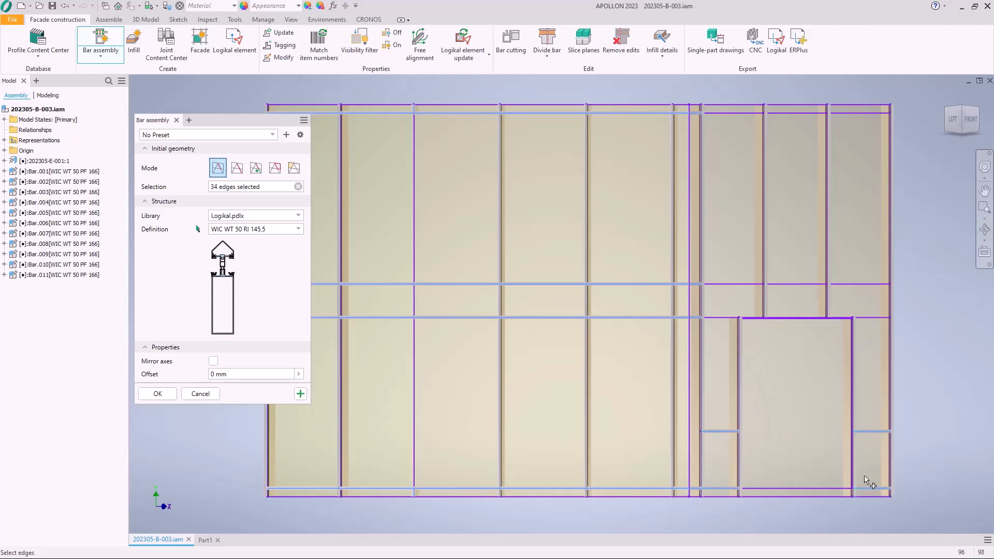
pyautogui.click(852, 284)
pyautogui.click(791, 284)
pyautogui.click(744, 284)
pyautogui.click(713, 114)
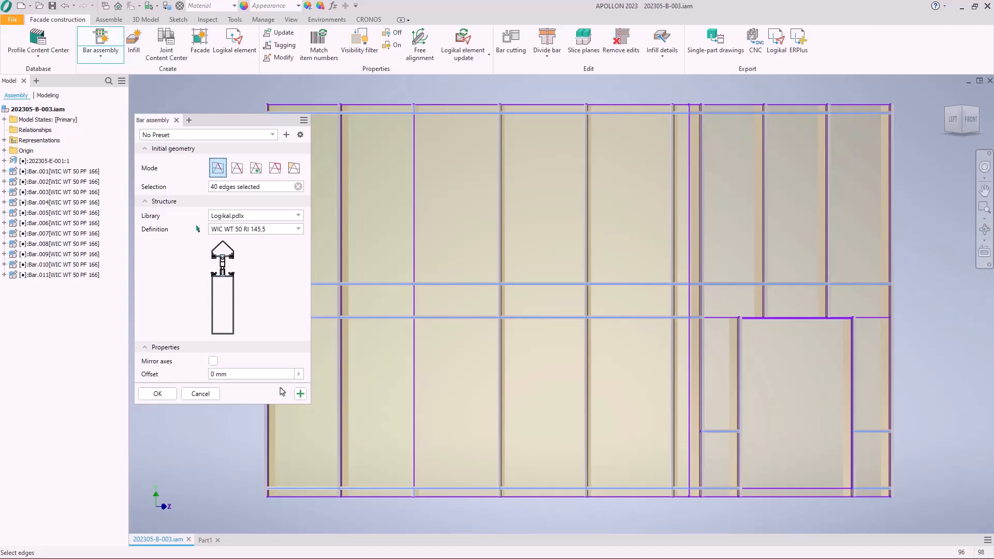
pyautogui.click(301, 395)
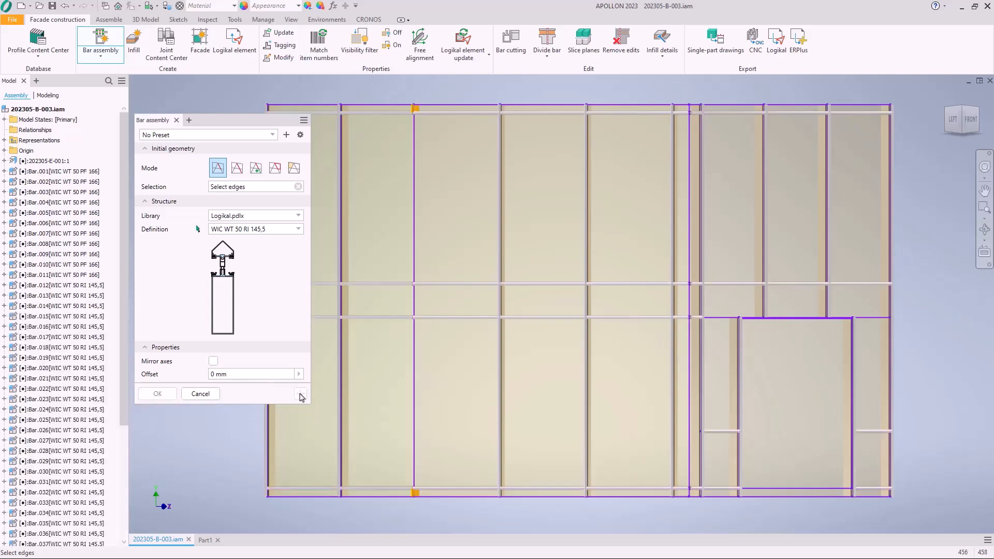
# Set the bar definition to WIC WT 50 RI E3S and use the adjacent edges selection mode for the door header
pyautogui.click(278, 231)
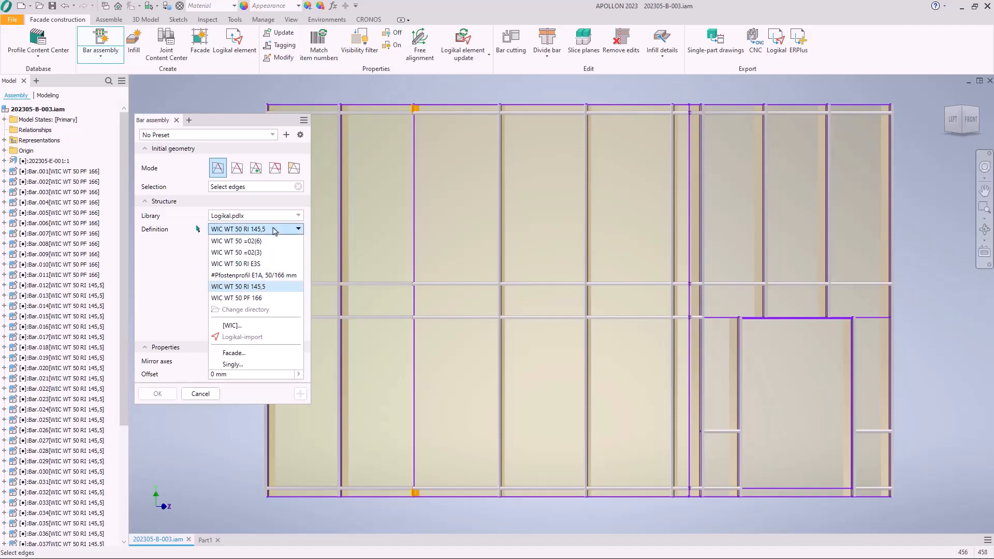
pyautogui.click(250, 260)
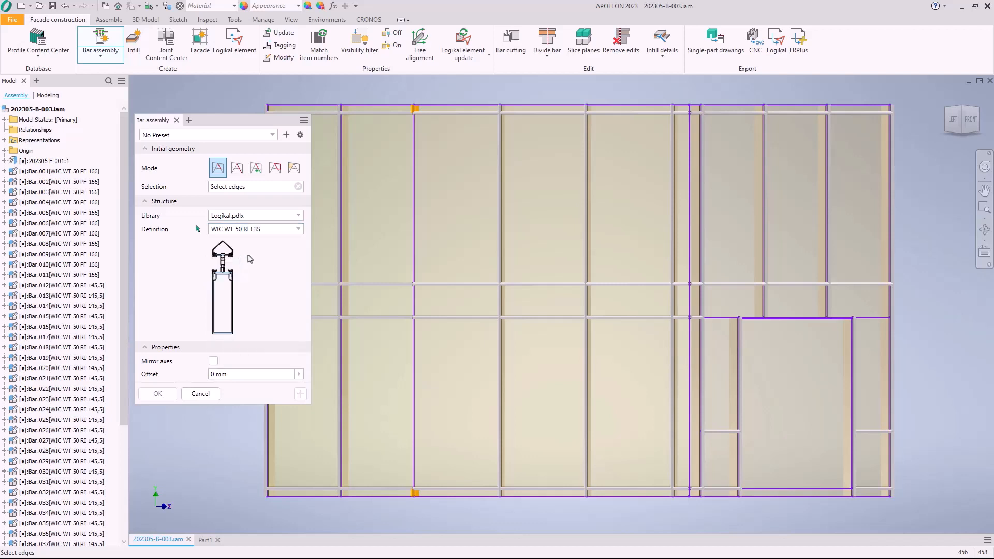
pyautogui.click(256, 168)
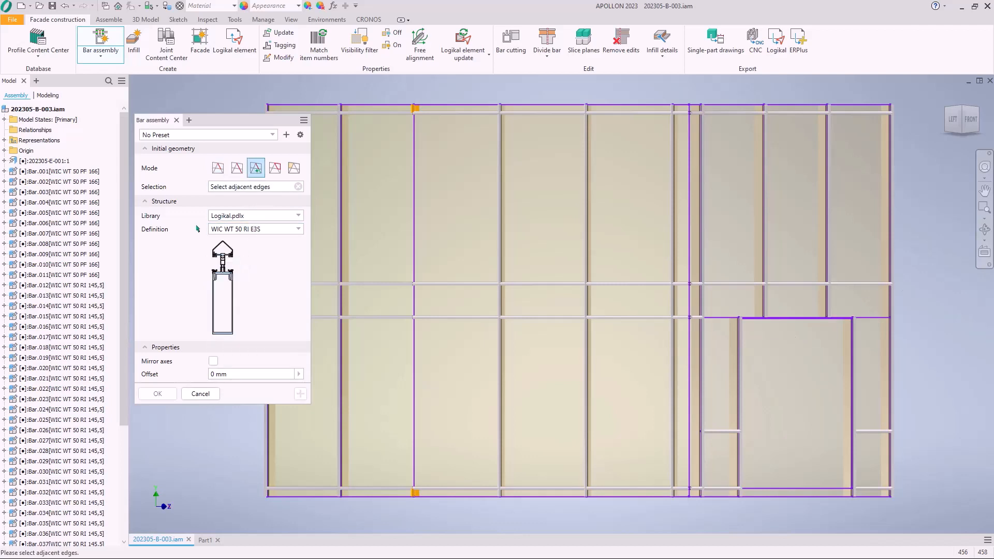
pyautogui.click(984, 207)
pyautogui.click(921, 334)
pyautogui.moveTo(591, 389); pyautogui.dragTo(737, 360, button='middle')
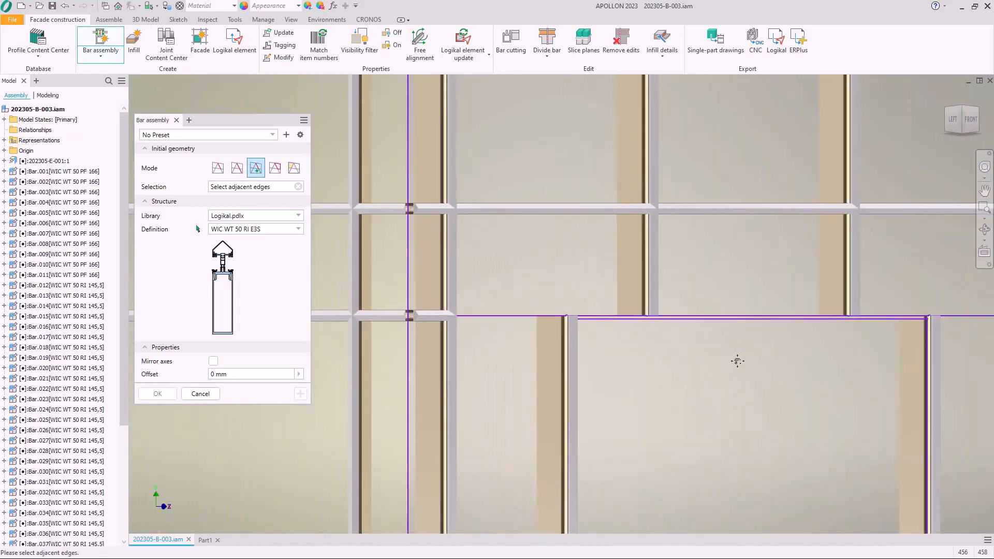
# Select the adjacent horizontal edges along the door header across the full right wing and create one continuous transom bar
pyautogui.click(506, 317)
pyautogui.click(685, 318)
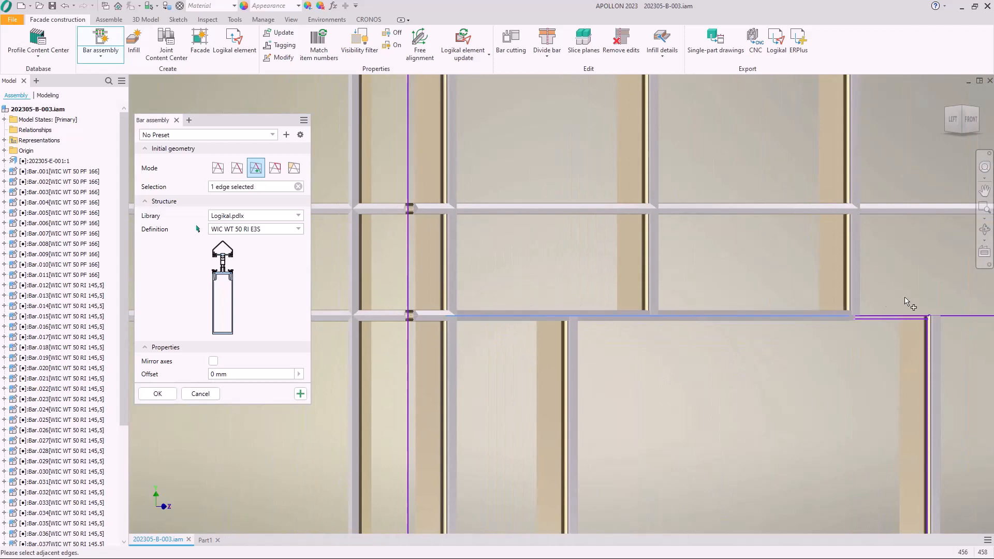
pyautogui.click(921, 316)
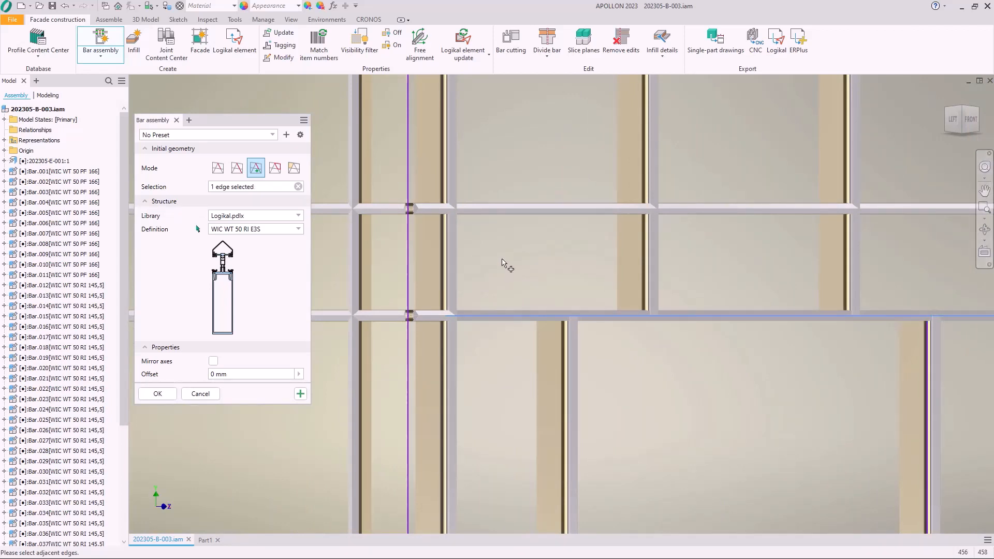
pyautogui.scroll(-2, 506, 266)
pyautogui.scroll(-2, 514, 306)
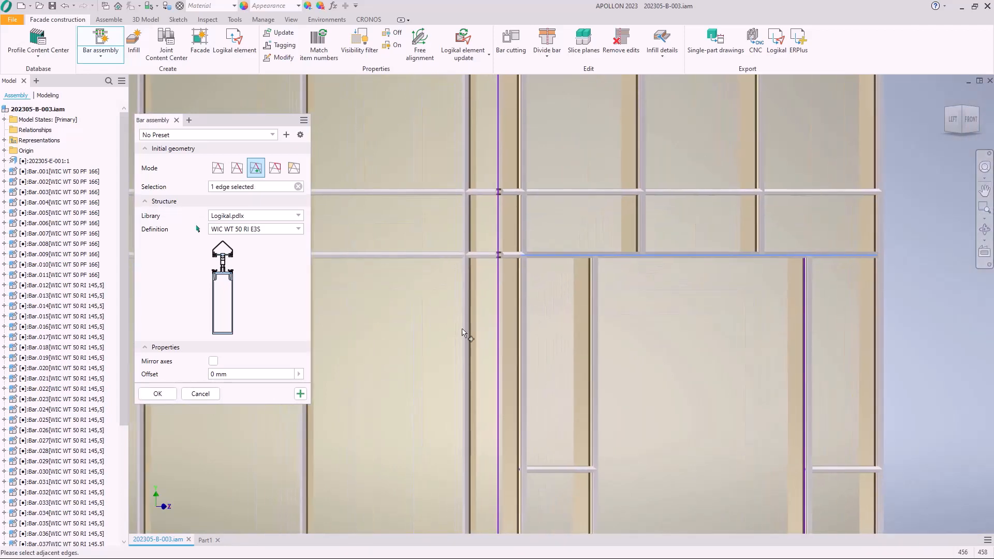
pyautogui.click(301, 395)
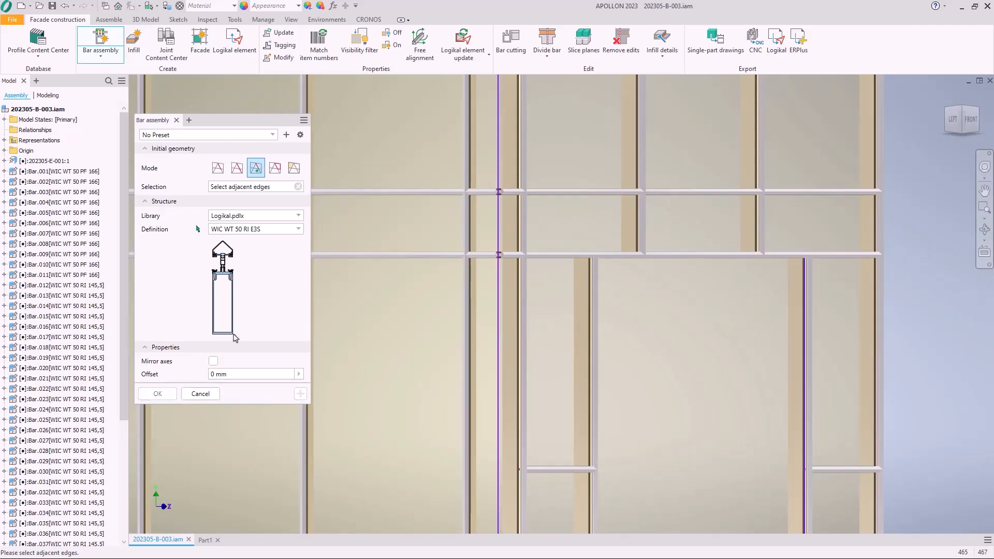
# Close the bar assembly command and delete the two short faulty bars at the upper and lower ends of the facade's bend line
pyautogui.scroll(5, 550, 337)
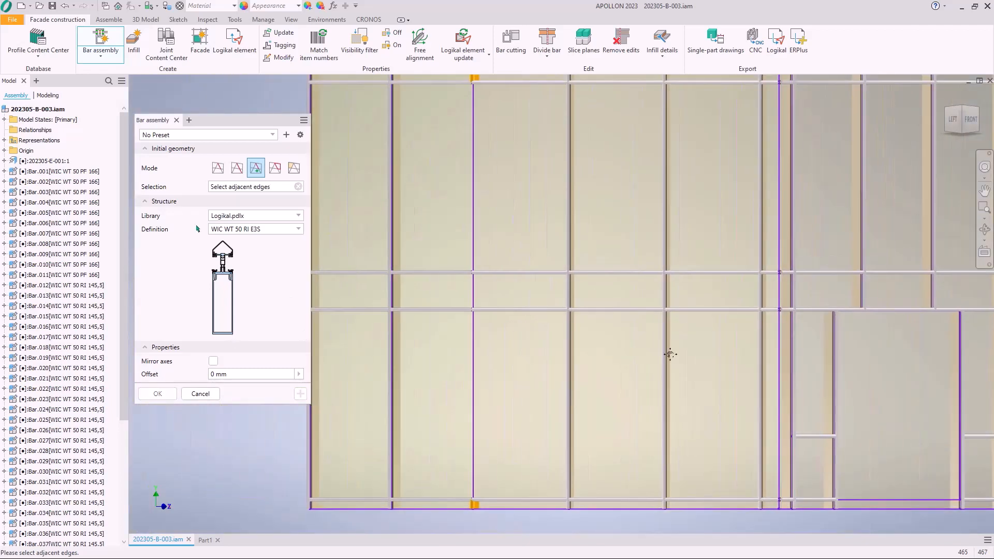
pyautogui.moveTo(668, 358); pyautogui.dragTo(647, 355, button='middle')
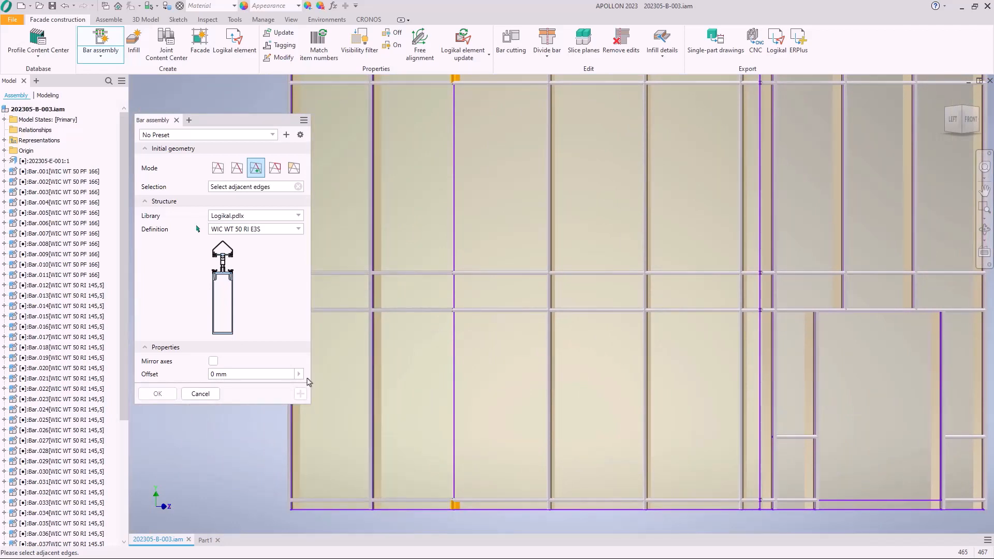
pyautogui.click(201, 394)
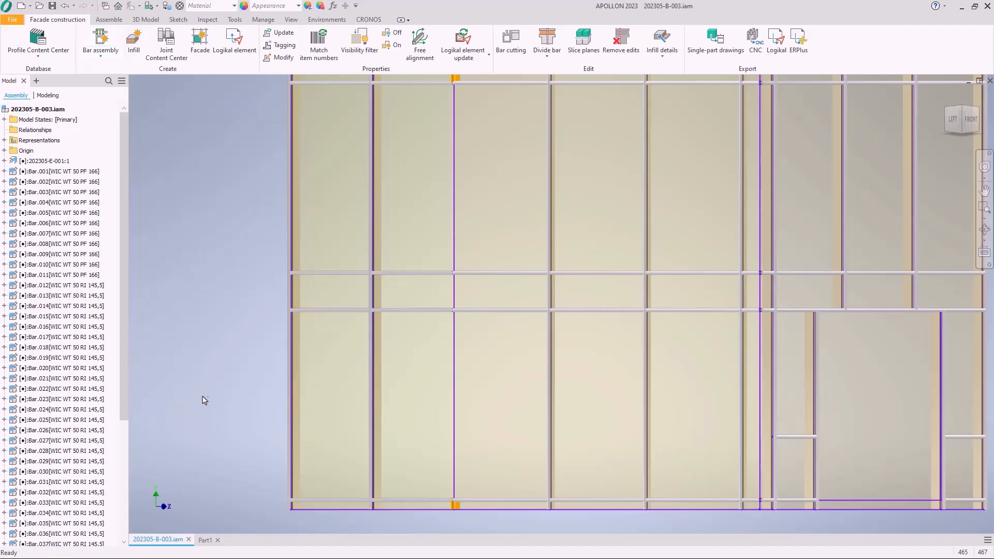
pyautogui.click(455, 505)
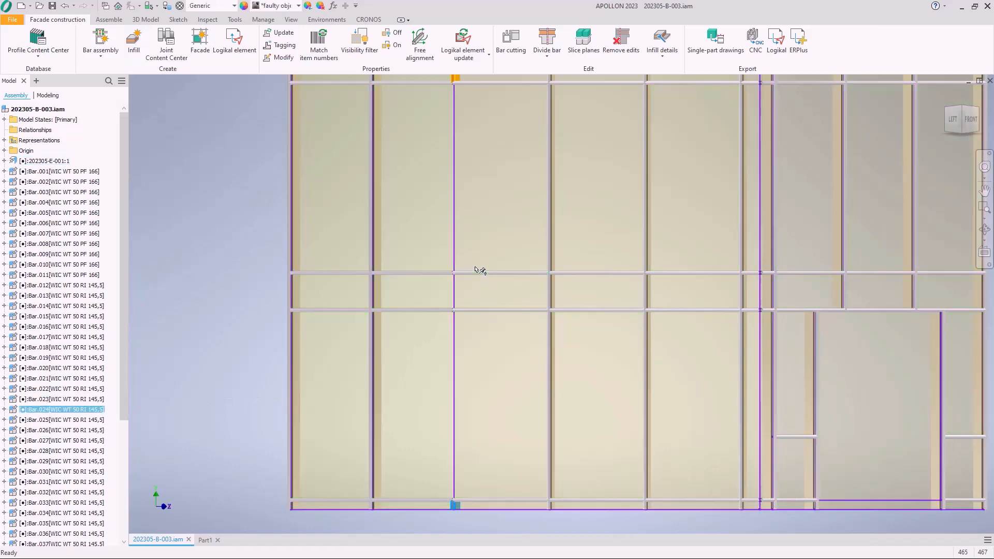
pyautogui.press('Delete')
pyautogui.moveTo(471, 192); pyautogui.dragTo(477, 218, button='middle')
pyautogui.click(461, 107)
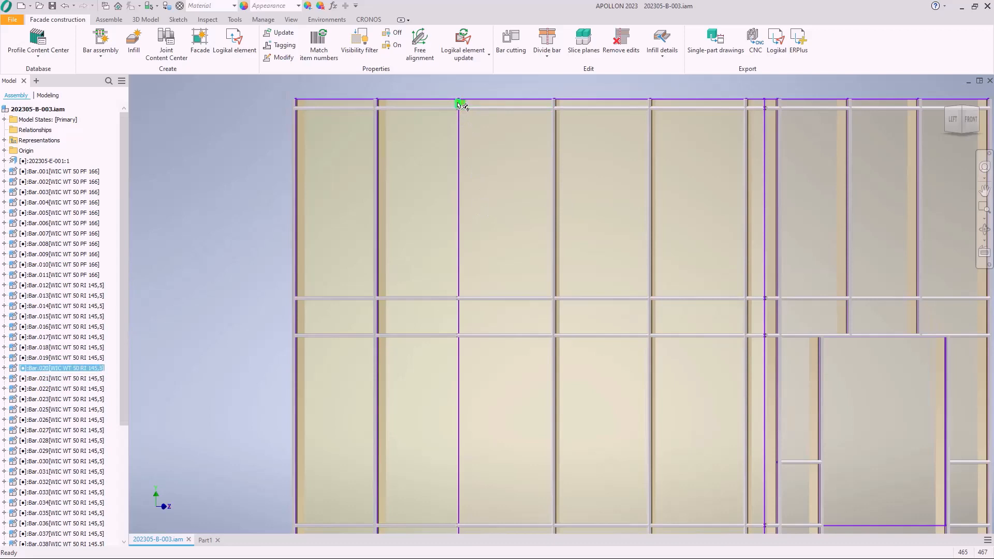
pyautogui.press('Delete')
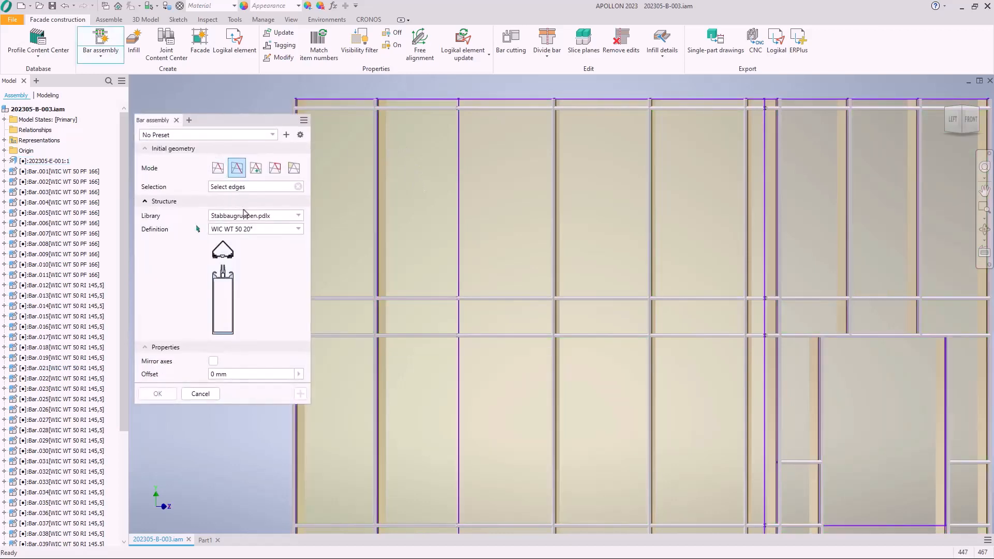
# Create a WIC WT 50 20° bar from the Stabbaugruppen.pdlx library on the vertical edge at the left wing's bend line
pyautogui.click(246, 216)
pyautogui.click(245, 216)
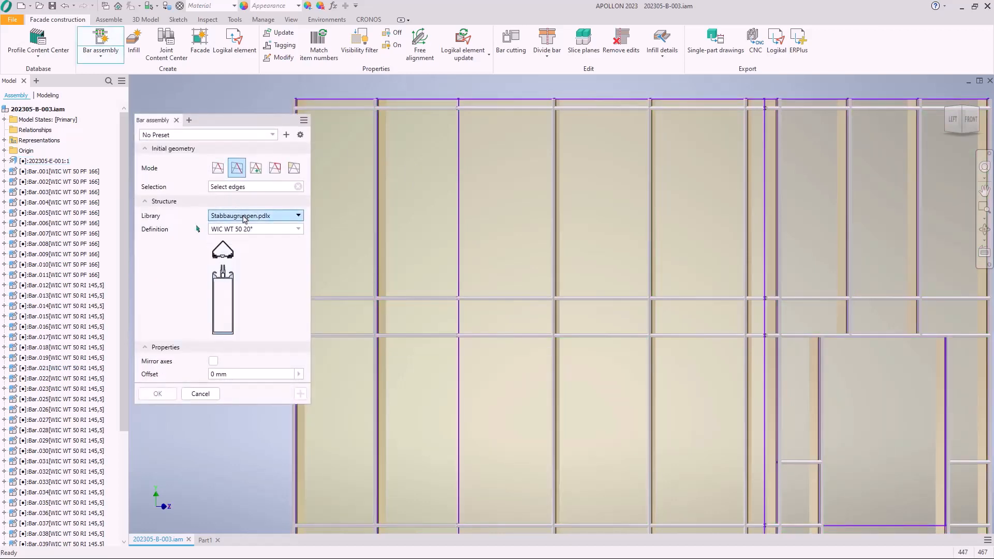
pyautogui.click(244, 216)
pyautogui.click(240, 228)
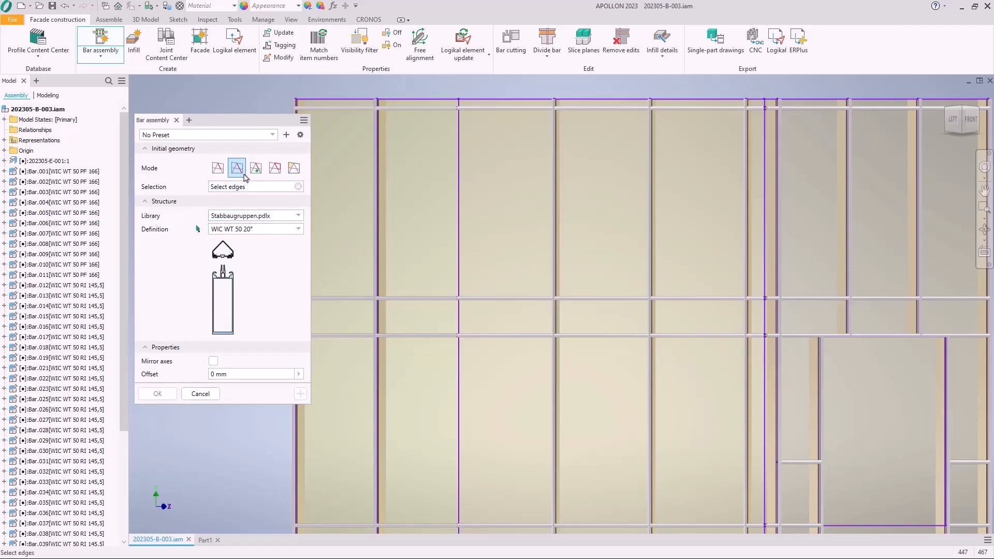
pyautogui.click(458, 206)
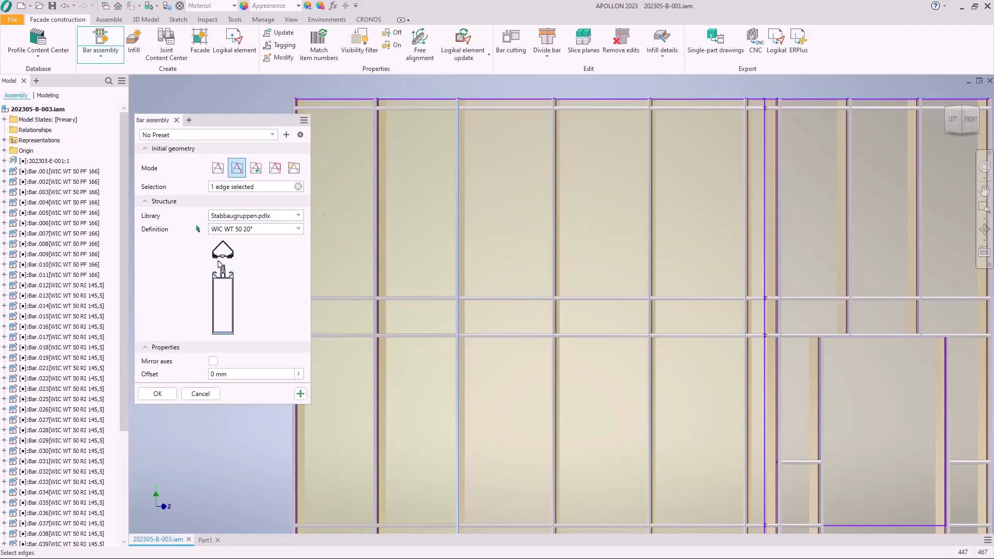
pyautogui.click(157, 393)
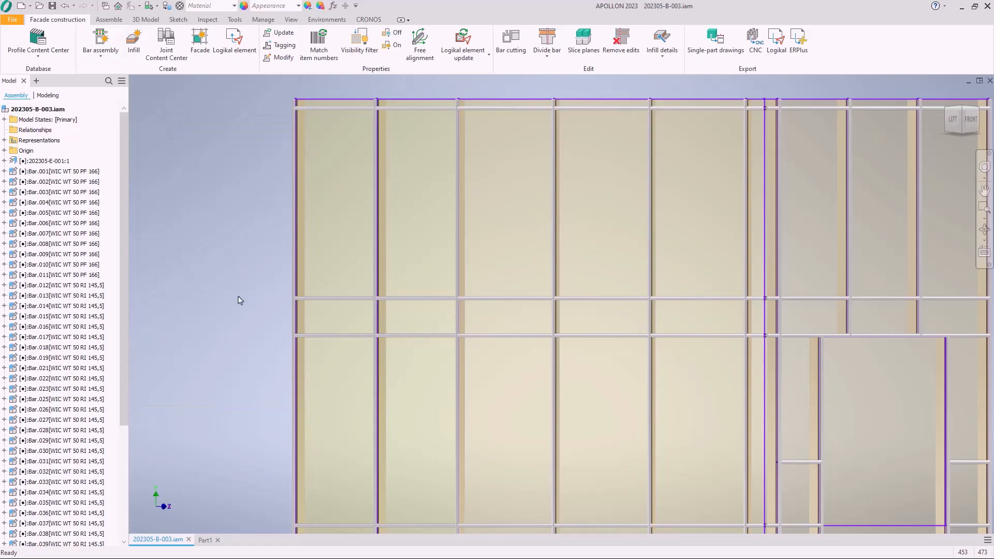
# Change the model's visual style to Shaded with Edges
pyautogui.scroll(-3, 255, 213)
pyautogui.moveTo(497, 436)
pyautogui.mouseDown(button='middle')
pyautogui.moveTo(473, 435)
pyautogui.moveTo(485, 442)
pyautogui.mouseUp(button='middle')
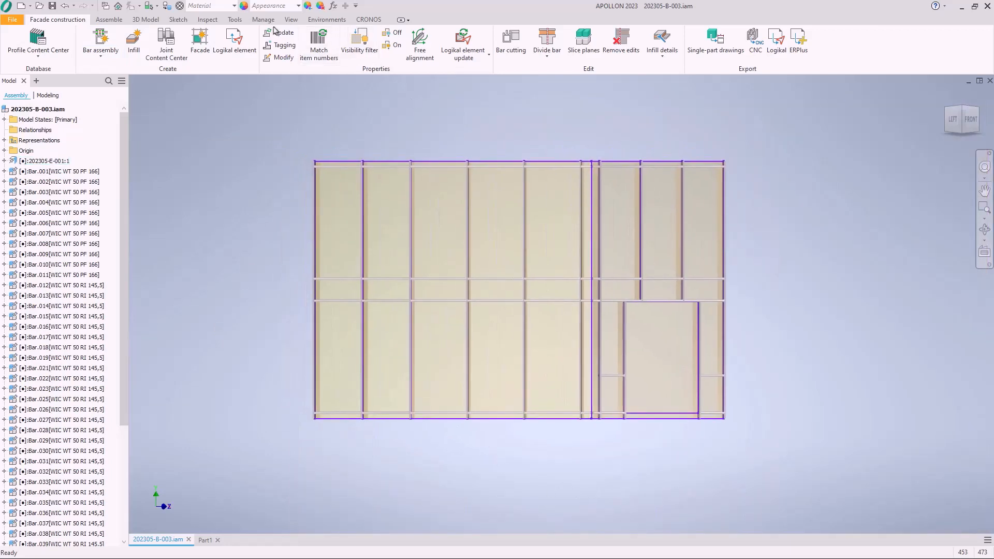
pyautogui.click(298, 21)
pyautogui.click(197, 39)
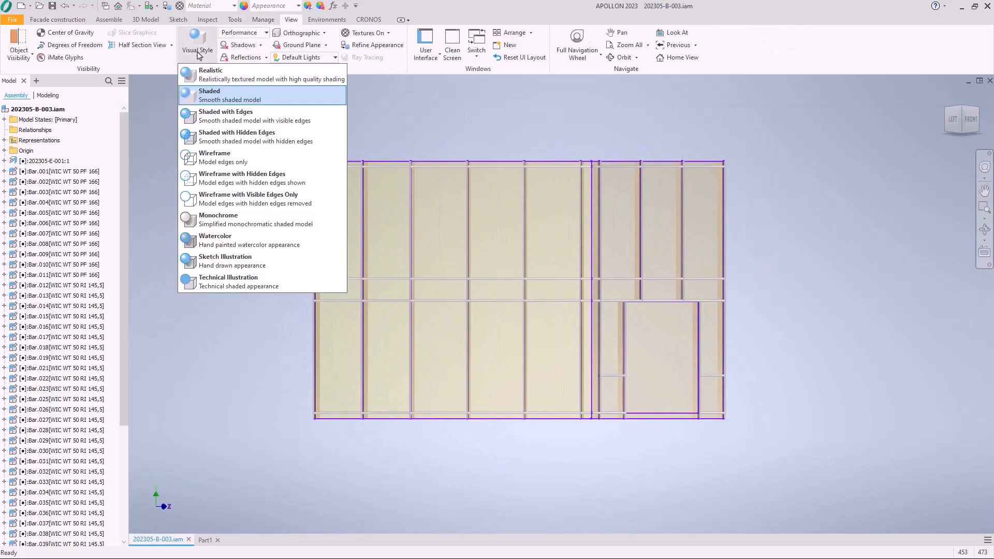
pyautogui.click(205, 116)
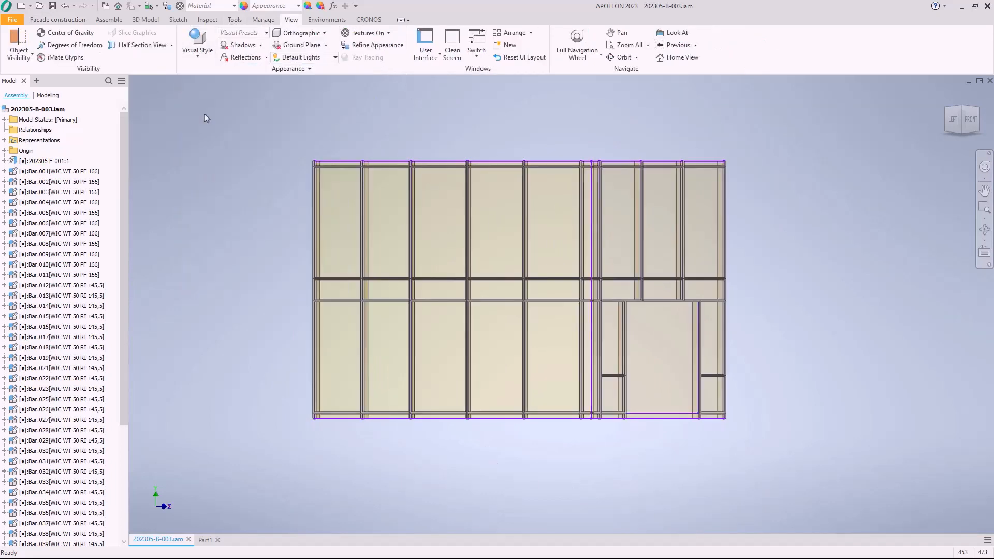
# Turn on all shadows and reflections for the model display
pyautogui.click(261, 46)
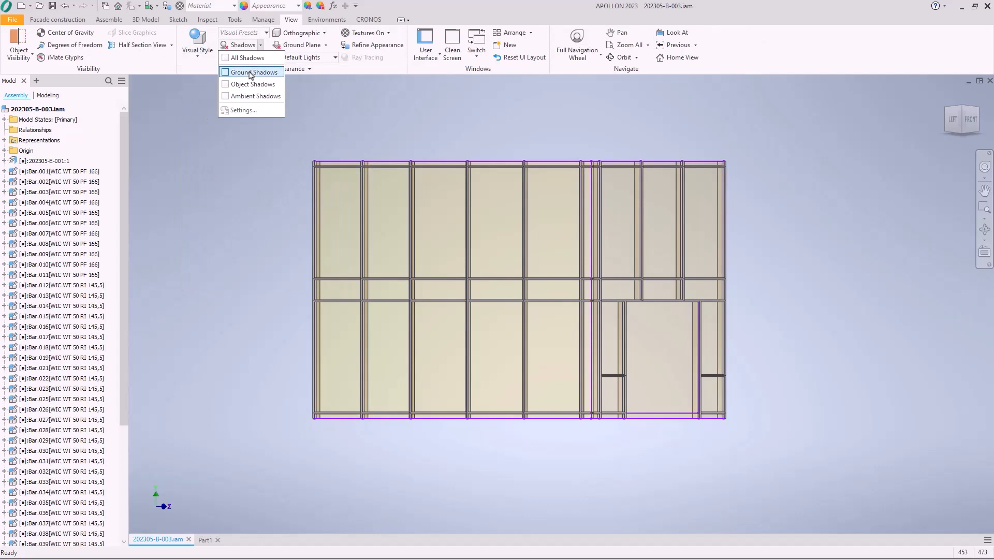
pyautogui.click(226, 58)
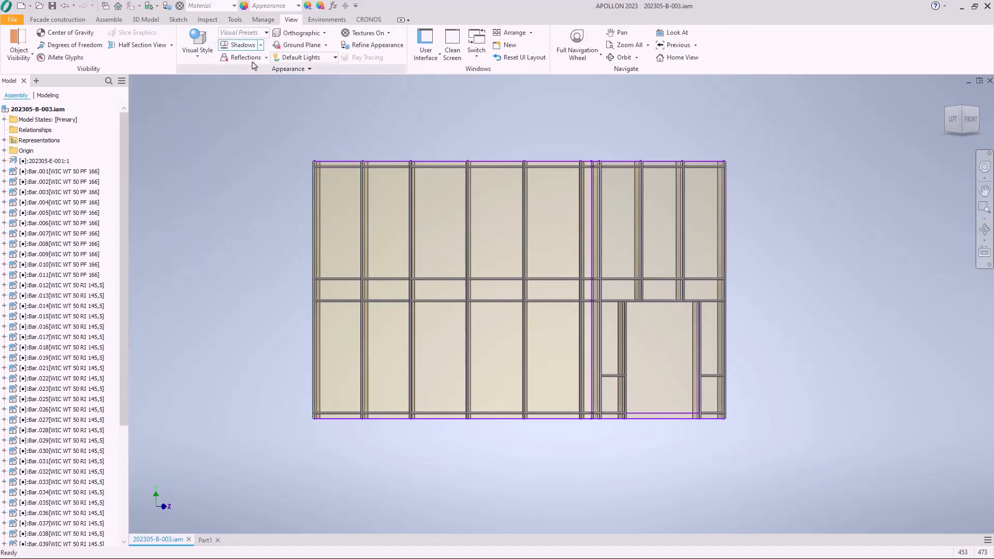
pyautogui.click(266, 58)
pyautogui.click(235, 68)
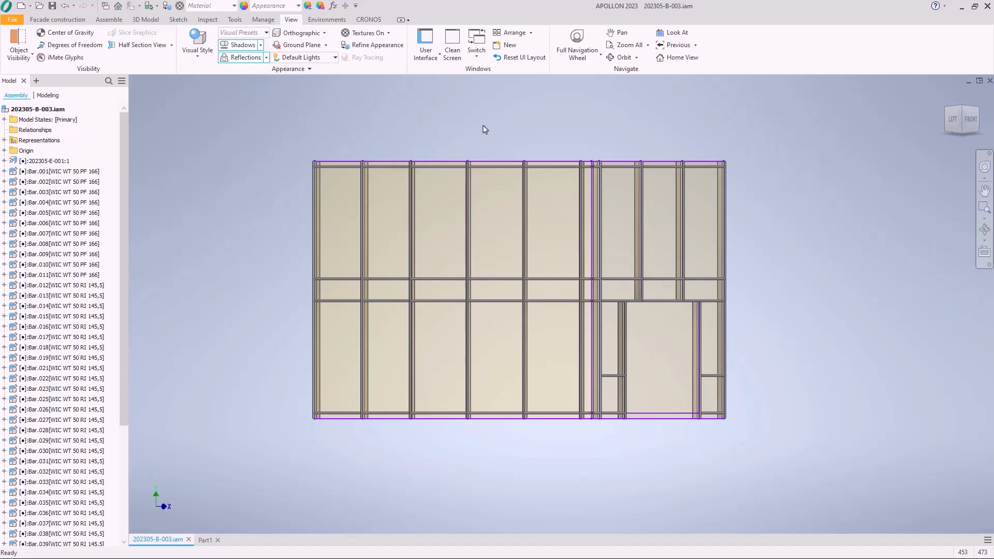
# Examine how the mullions and upper transom ends meet at the upper corner between the two facade wings
pyautogui.press('F6')
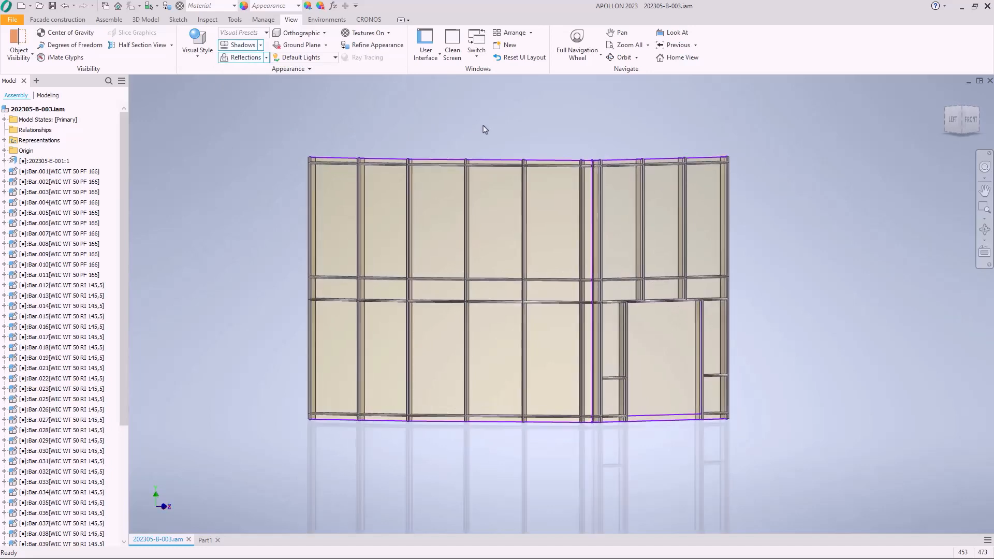
pyautogui.scroll(5, 485, 129)
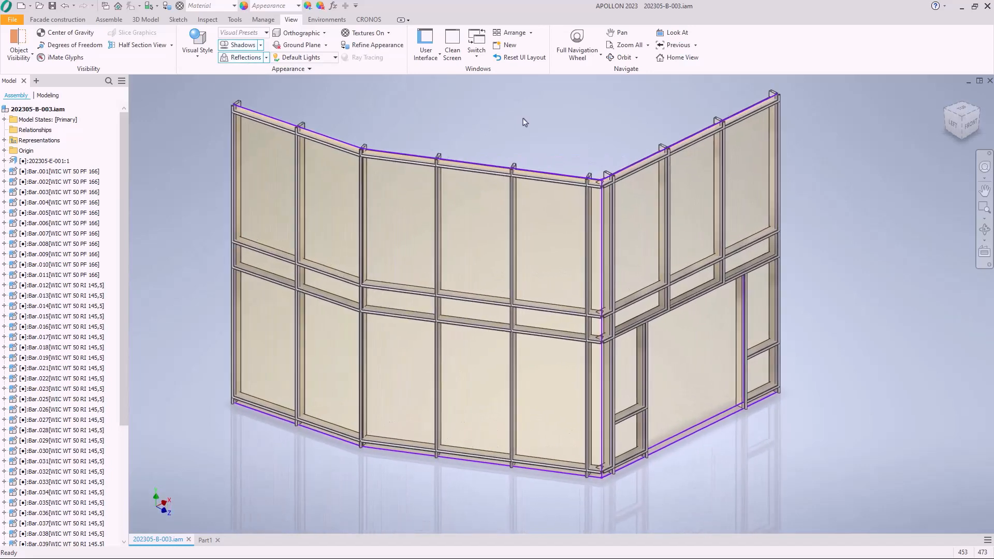
pyautogui.scroll(5, 524, 122)
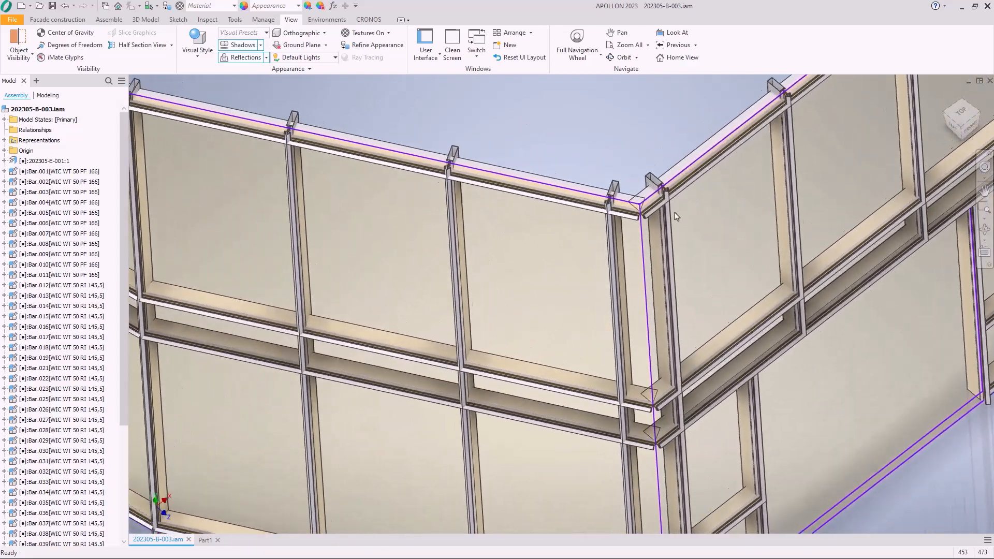
pyautogui.scroll(2, 675, 217)
pyautogui.moveTo(714, 231); pyautogui.dragTo(538, 264, button='middle')
pyautogui.scroll(4, 421, 218)
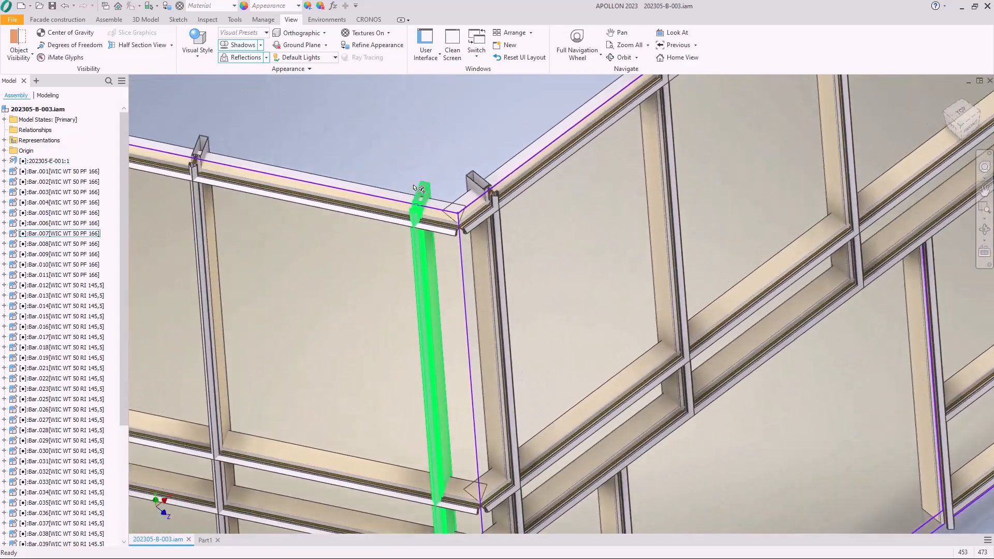
pyautogui.keyDown('shift'); pyautogui.moveTo(394, 173); pyautogui.dragTo(461, 231, button='middle'); pyautogui.keyUp('shift')
pyautogui.scroll(1, 477, 277)
pyautogui.scroll(3, 505, 332)
pyautogui.moveTo(498, 375); pyautogui.dragTo(523, 426, button='middle')
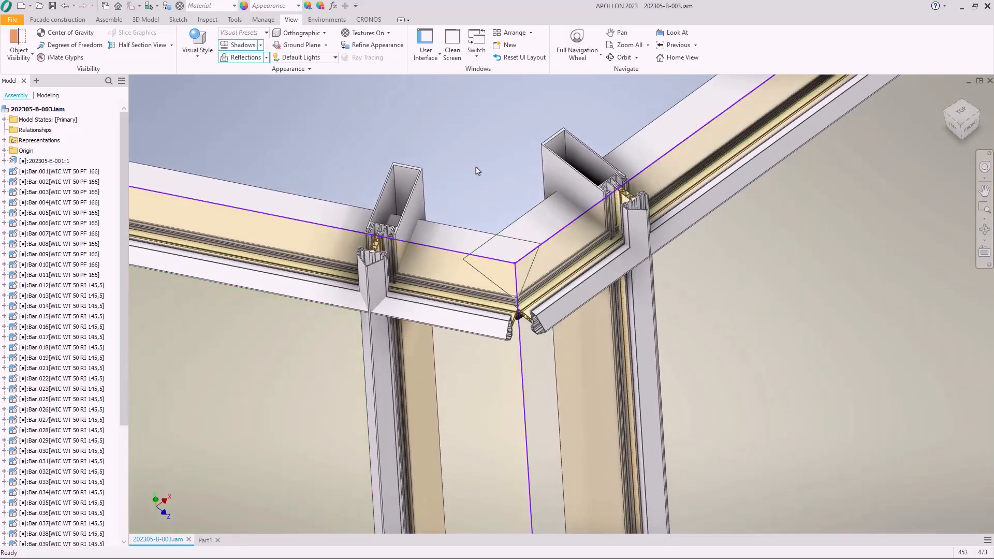
pyautogui.moveTo(479, 193); pyautogui.dragTo(482, 210, button='middle')
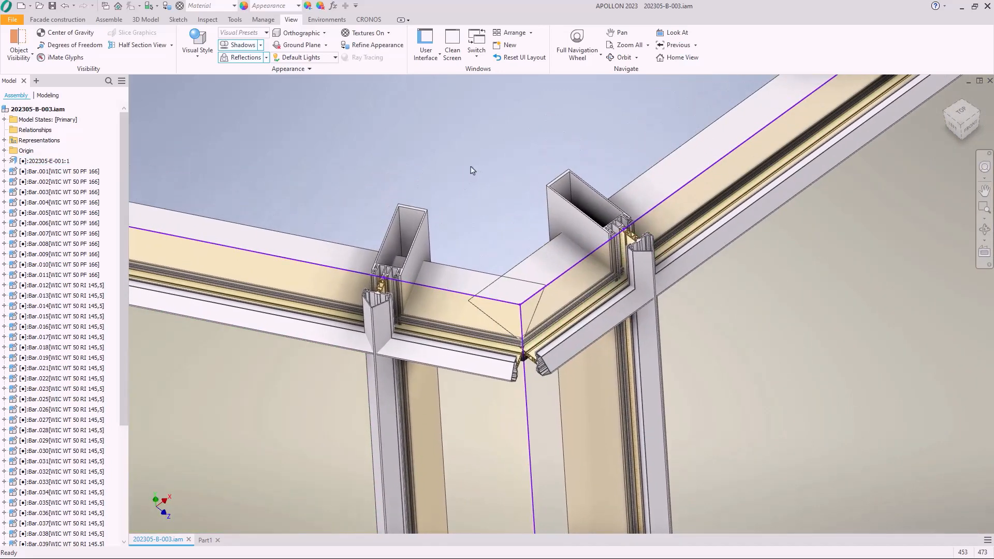
# Start a bar cutting with the left wing's upper transom as the bar and the mullion beside the corner as boundary object
pyautogui.click(65, 18)
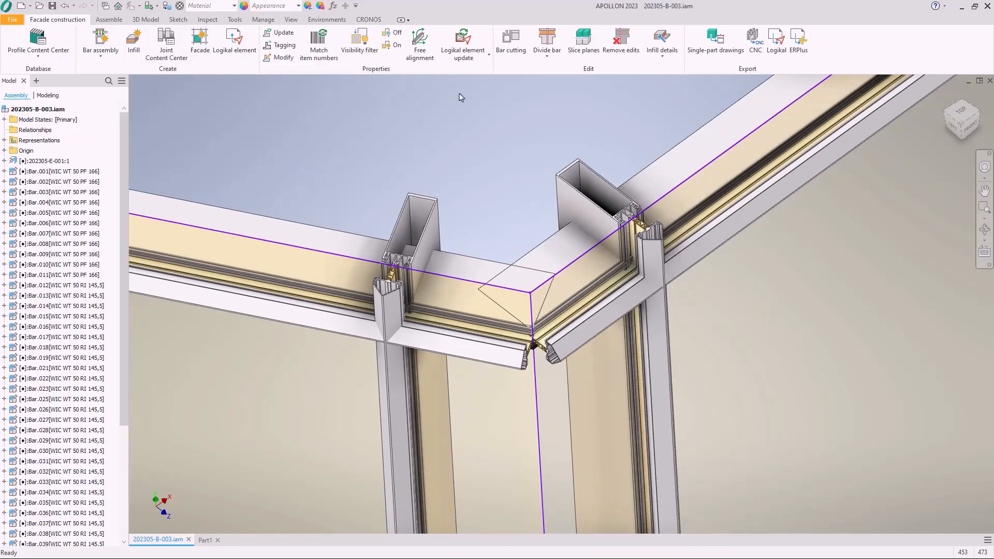
pyautogui.click(511, 41)
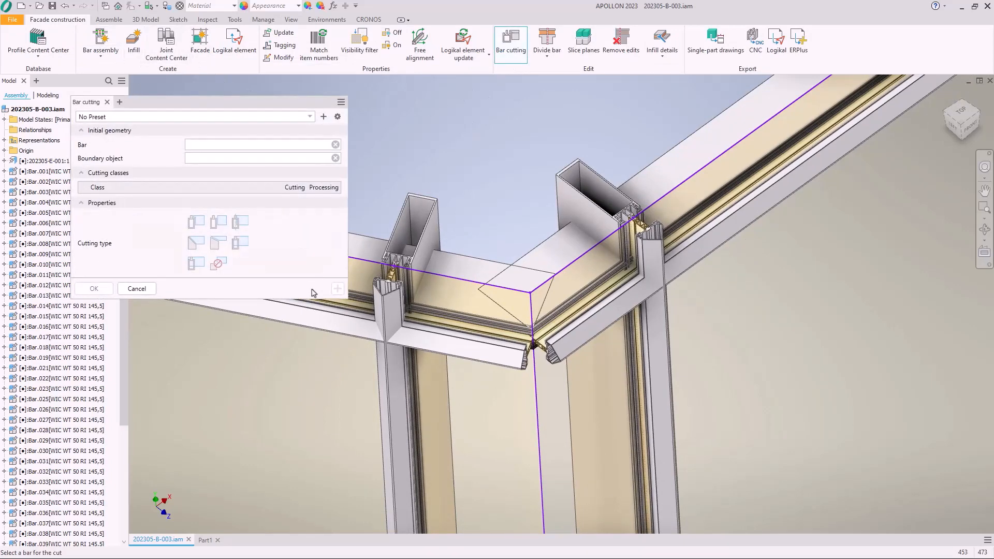
pyautogui.click(326, 313)
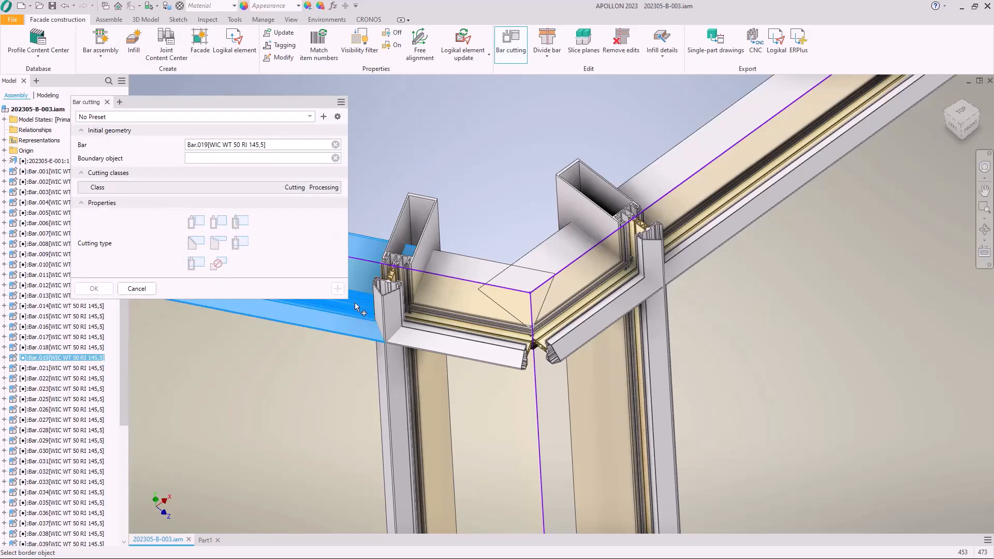
pyautogui.click(384, 298)
pyautogui.moveTo(348, 220); pyautogui.dragTo(266, 216)
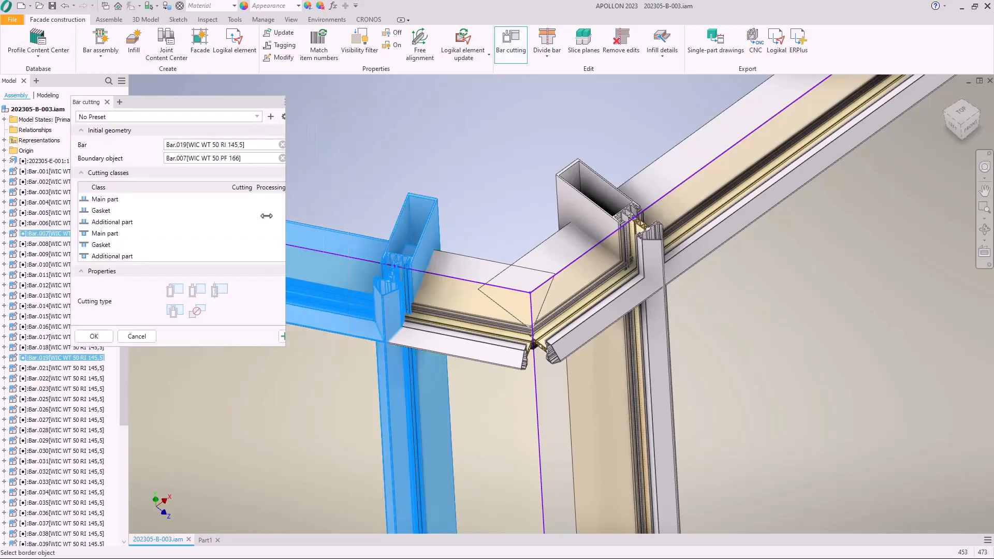
pyautogui.moveTo(158, 102); pyautogui.dragTo(171, 149)
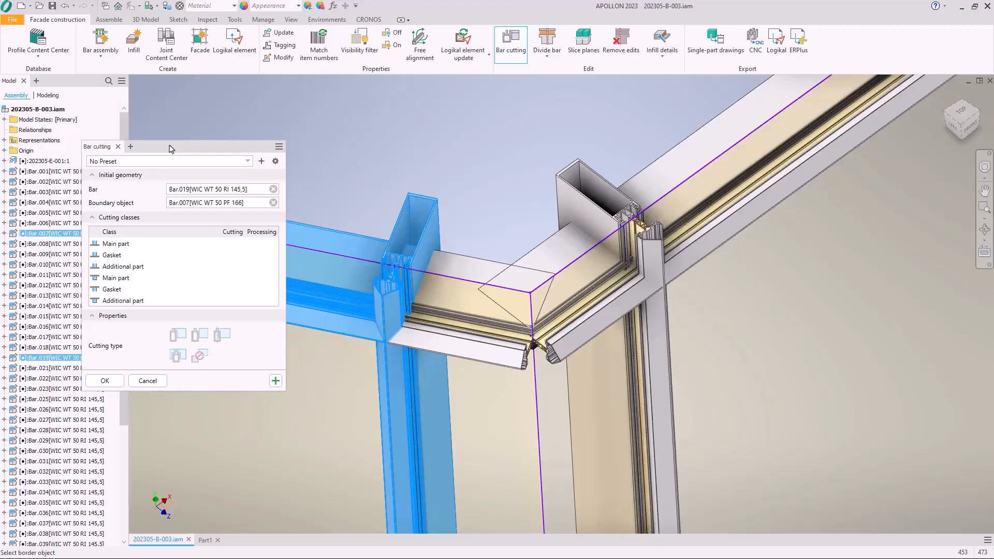
# Give the first main part class a plain butt cut with a distance of 2.5 mm
pyautogui.click(150, 244)
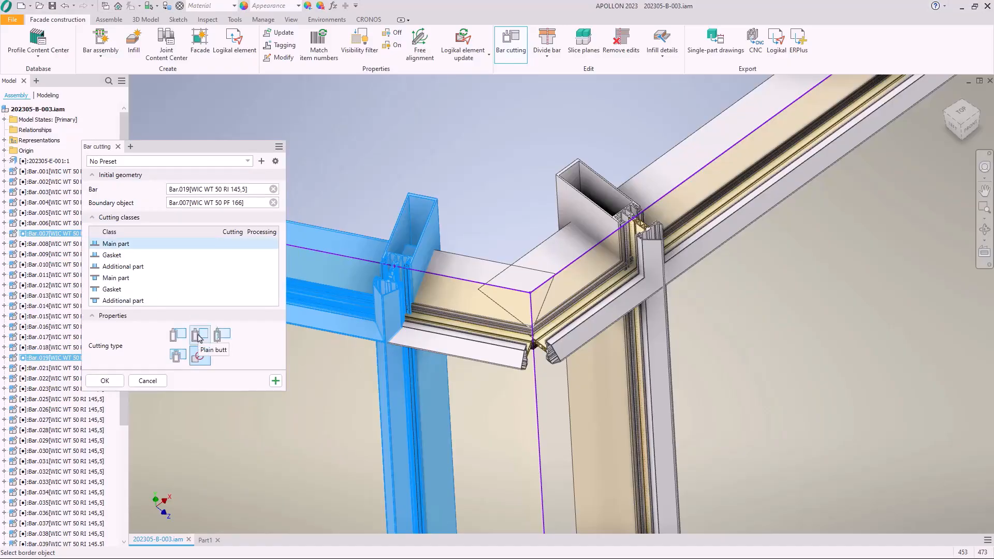
pyautogui.click(199, 338)
pyautogui.click(197, 378)
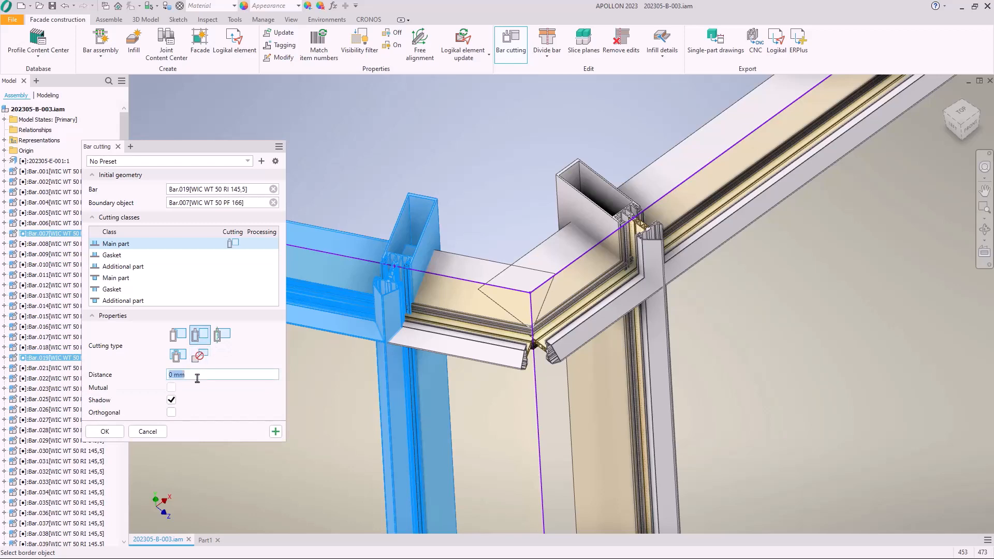
pyautogui.write('2')
pyautogui.write(',')
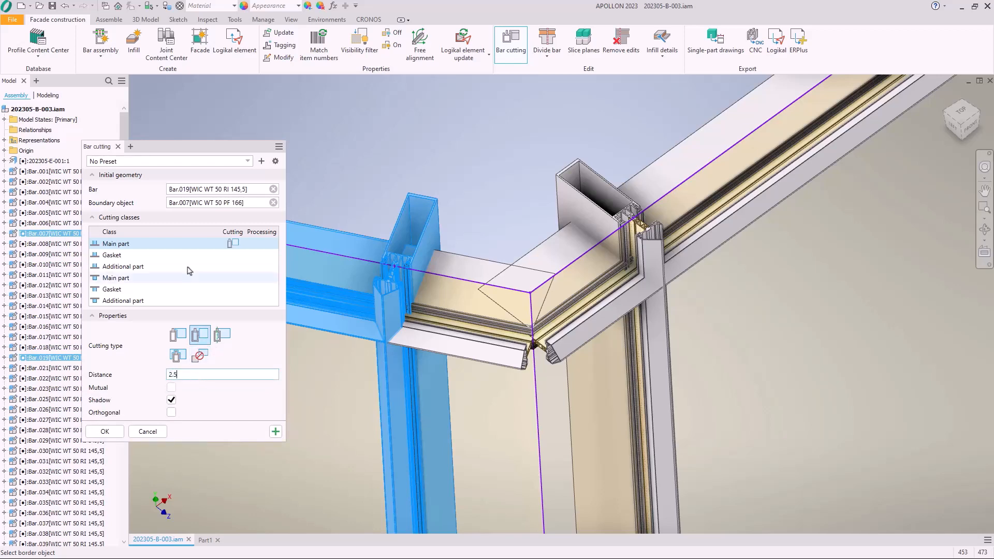
# Assign cutting types to the first gasket, the first additional part and the second main part, and open the first additional part's distance
pyautogui.click(190, 255)
pyautogui.click(166, 267)
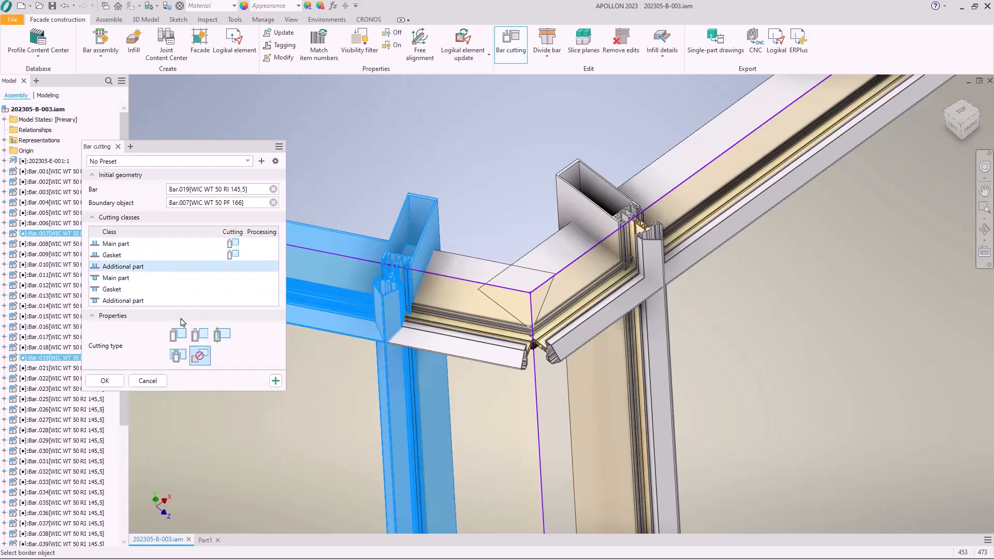
pyautogui.click(178, 335)
pyautogui.click(114, 279)
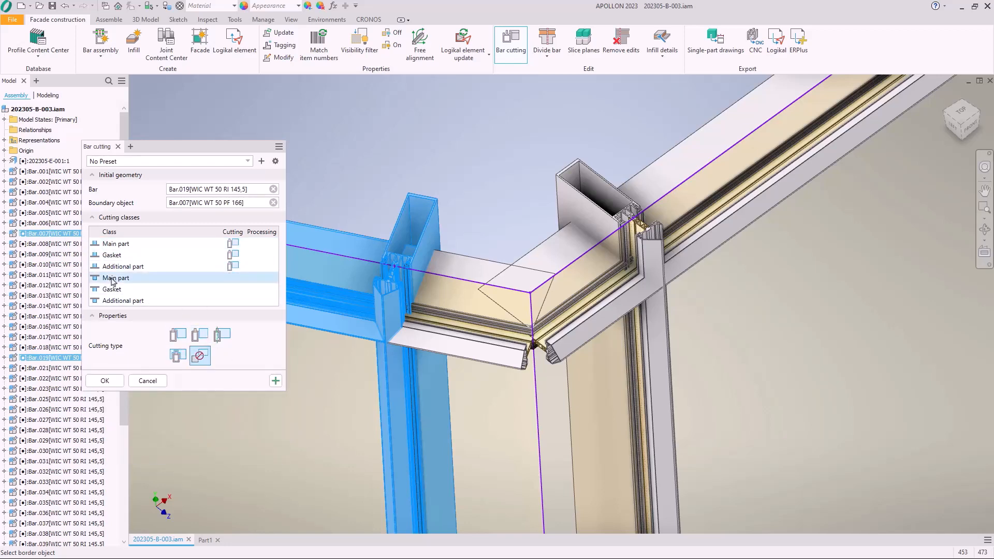
pyautogui.click(178, 335)
pyautogui.click(132, 267)
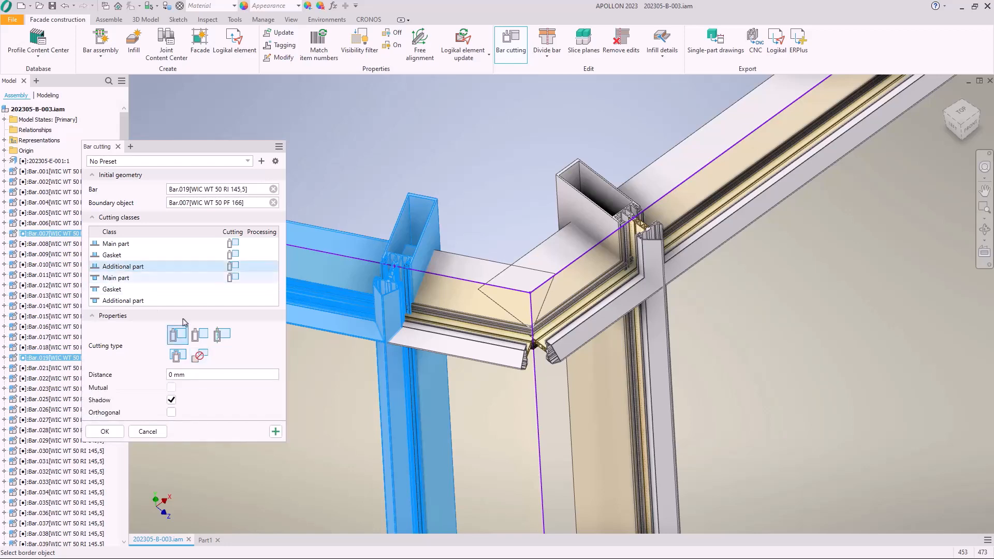
pyautogui.click(190, 375)
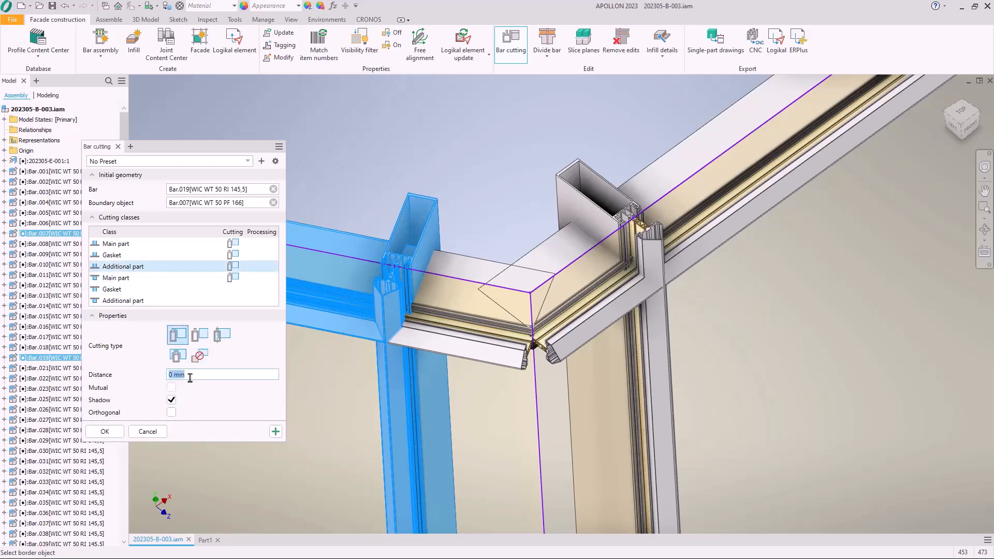
# Assign cuts to the second gasket and second additional part, the latter a plain butt at 5 mm distance, and apply the bar cutting
pyautogui.click(113, 278)
pyautogui.click(118, 290)
pyautogui.click(178, 335)
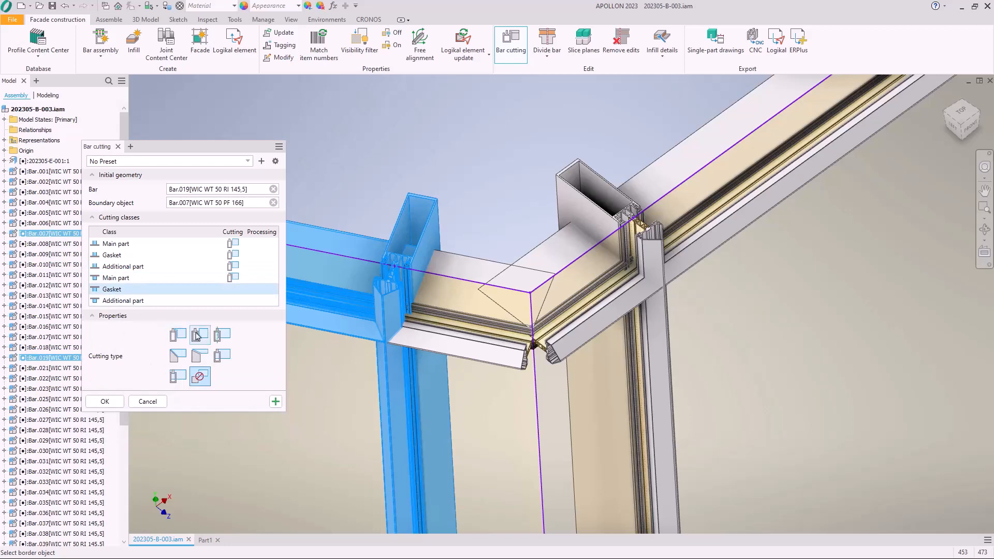
pyautogui.click(145, 301)
pyautogui.click(199, 335)
pyautogui.click(193, 374)
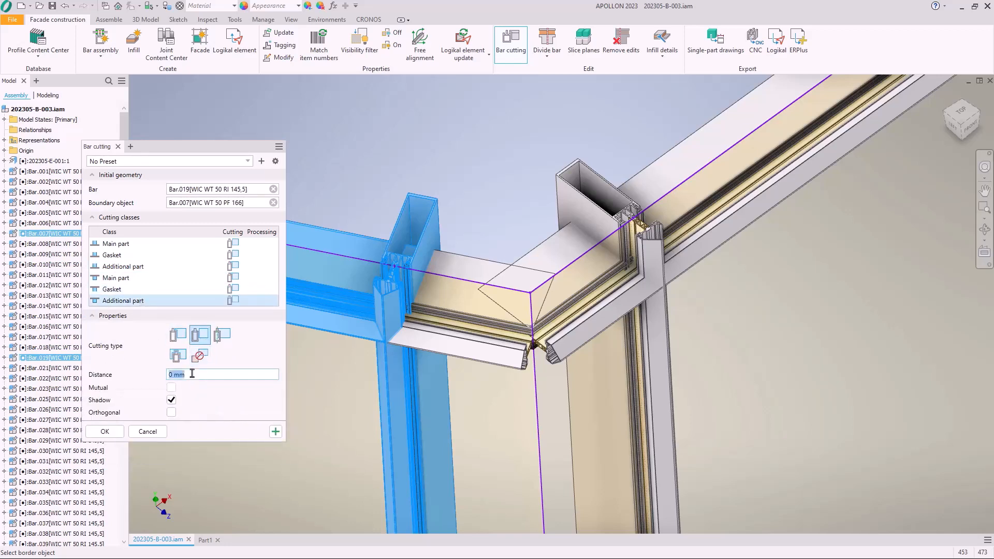
pyautogui.write('5')
pyautogui.click(275, 432)
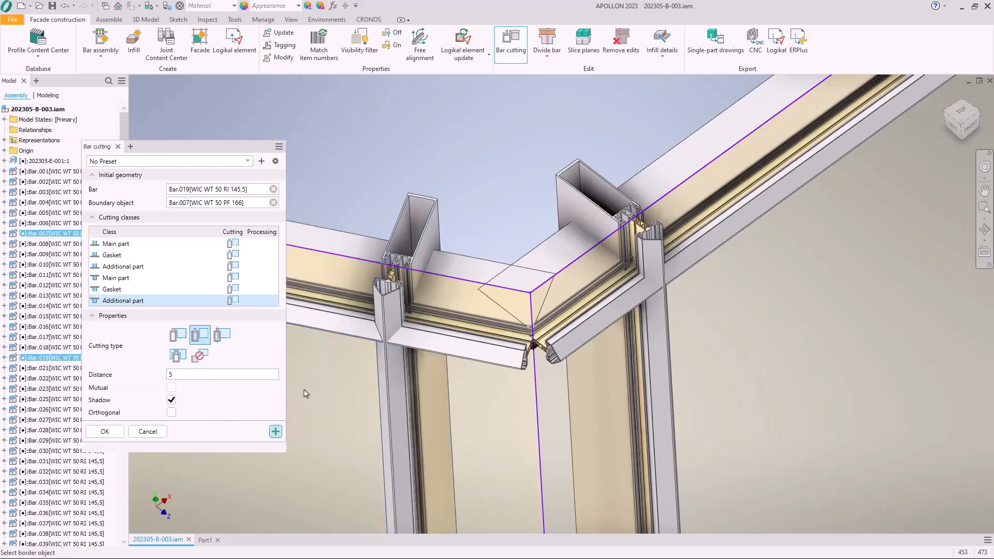
# Apply the same bar cutting to all bars of the facade through multiple selection and complete the command
pyautogui.scroll(3, 355, 329)
pyautogui.scroll(3, 382, 333)
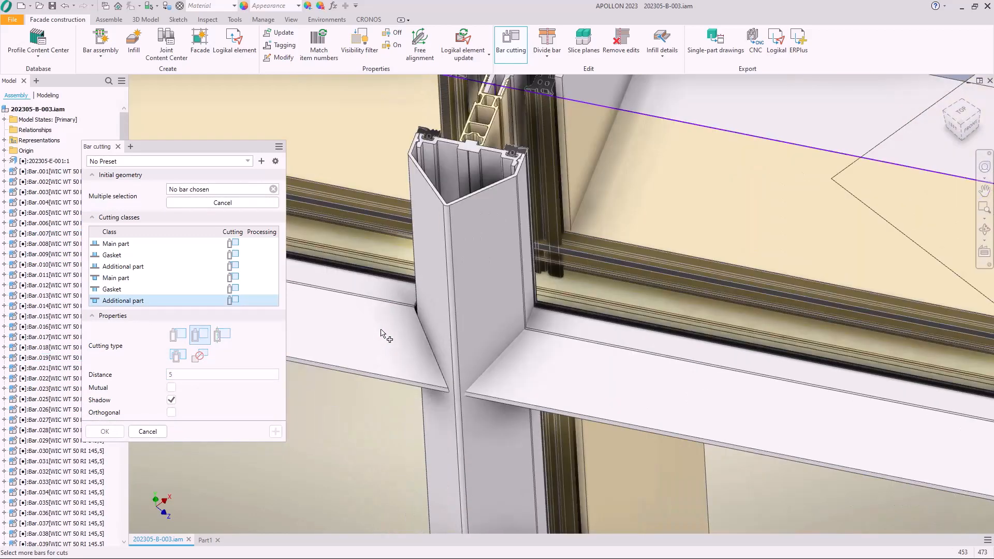
pyautogui.keyDown('shift'); pyautogui.moveTo(382, 333); pyautogui.dragTo(362, 351, button='middle'); pyautogui.keyUp('shift')
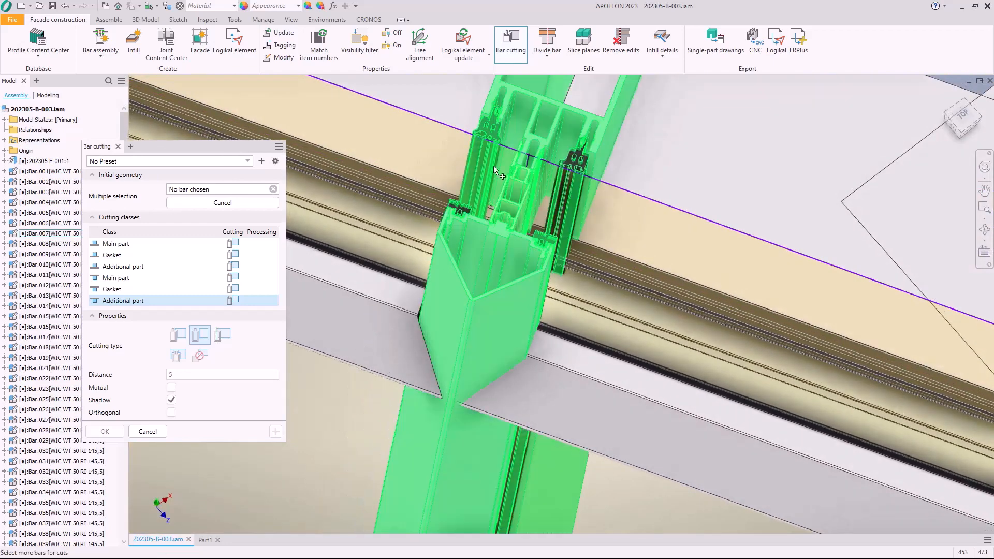
pyautogui.scroll(-6, 544, 169)
pyautogui.moveTo(560, 230); pyautogui.dragTo(690, 291, button='middle')
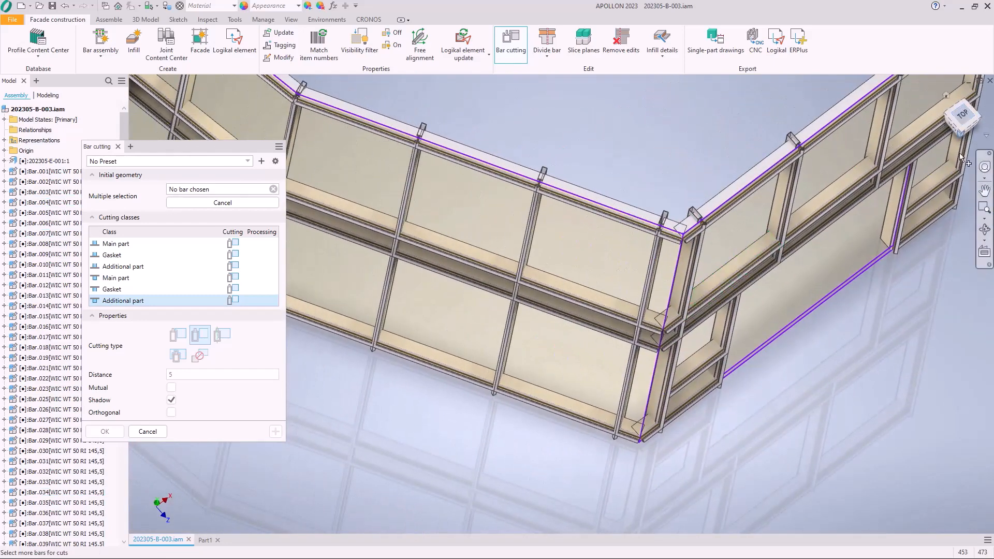
pyautogui.click(963, 139)
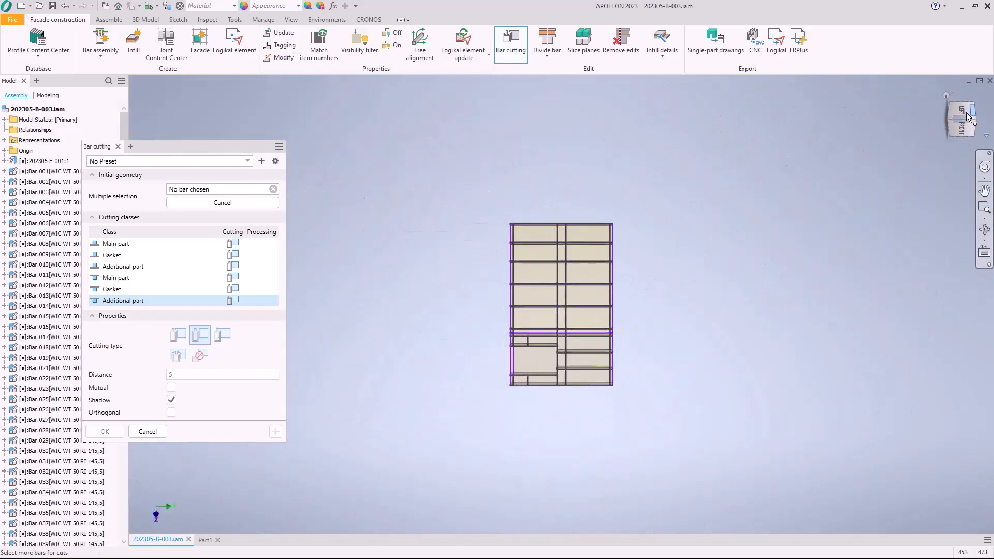
pyautogui.click(983, 107)
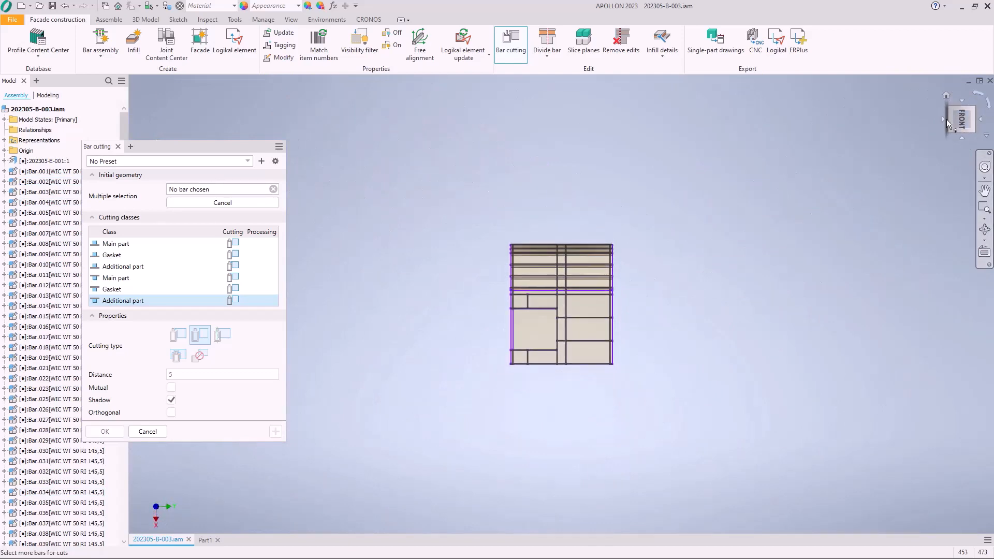
pyautogui.click(984, 206)
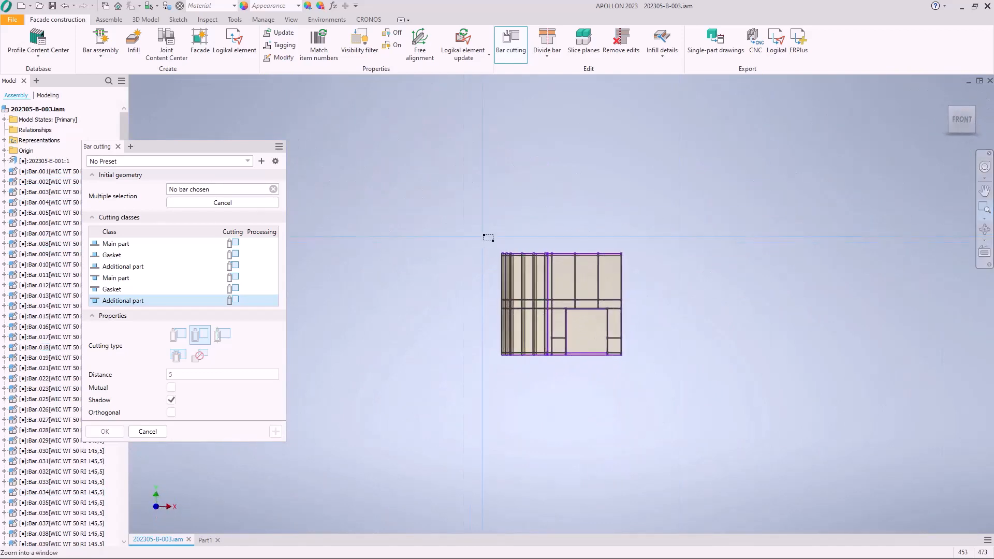
pyautogui.moveTo(484, 236); pyautogui.dragTo(654, 374)
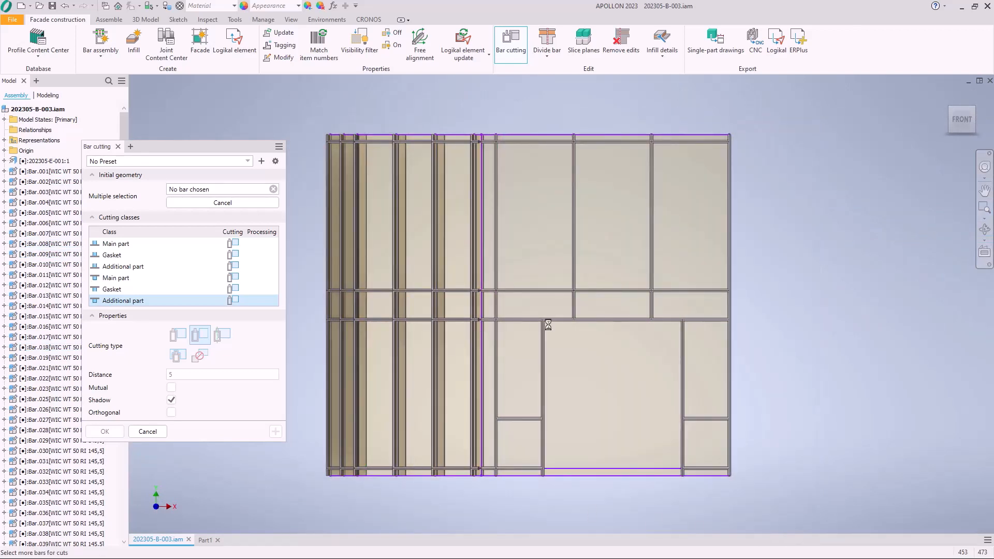
pyautogui.hotkey('ctrl', 'a')
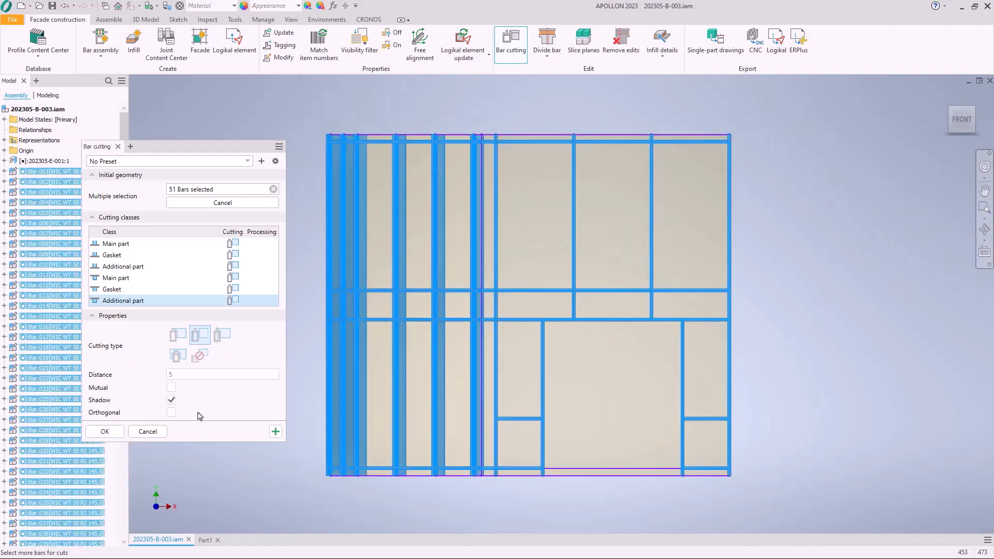
pyautogui.click(104, 432)
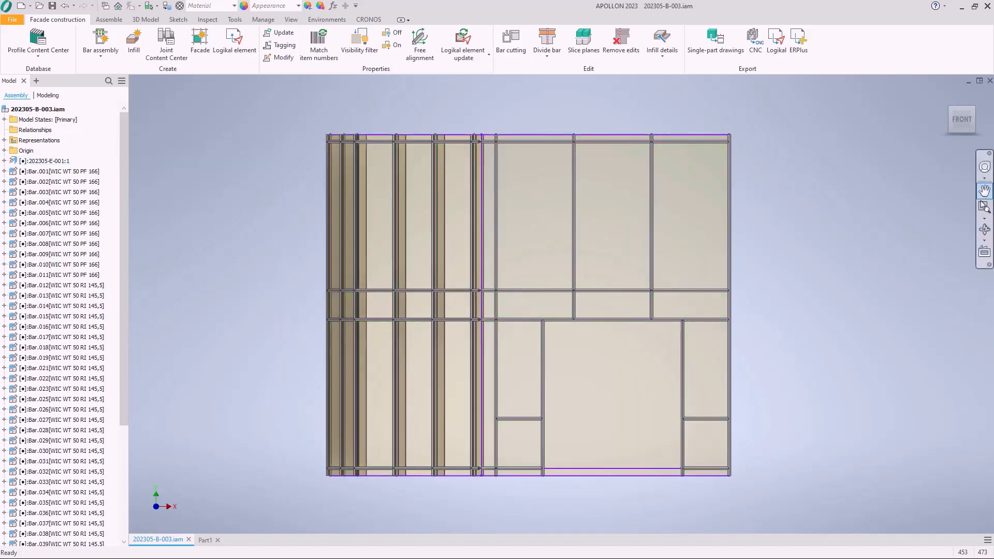
# Start a bar cutting between the two short upper transoms meeting at the corner, with the left one as bar and the right one as boundary object
pyautogui.click(984, 206)
pyautogui.moveTo(440, 121); pyautogui.dragTo(522, 162)
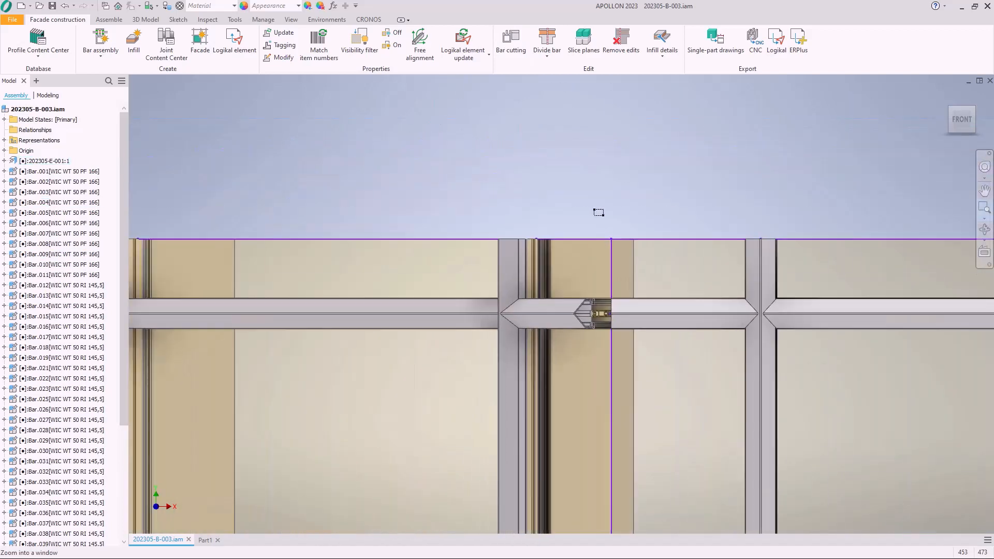
pyautogui.scroll(3, 541, 211)
pyautogui.scroll(-4, 575, 212)
pyautogui.moveTo(597, 221); pyautogui.dragTo(517, 185, button='middle')
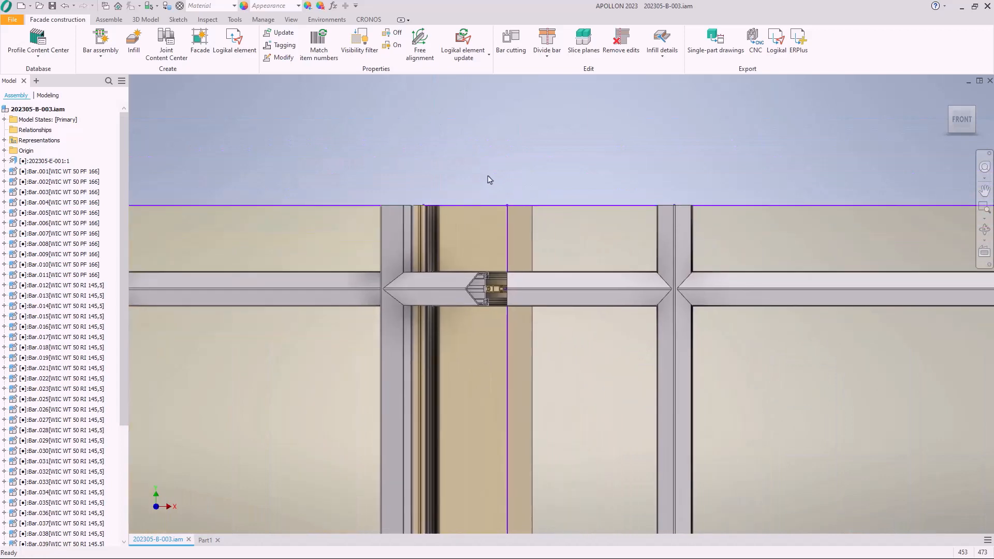
pyautogui.click(511, 42)
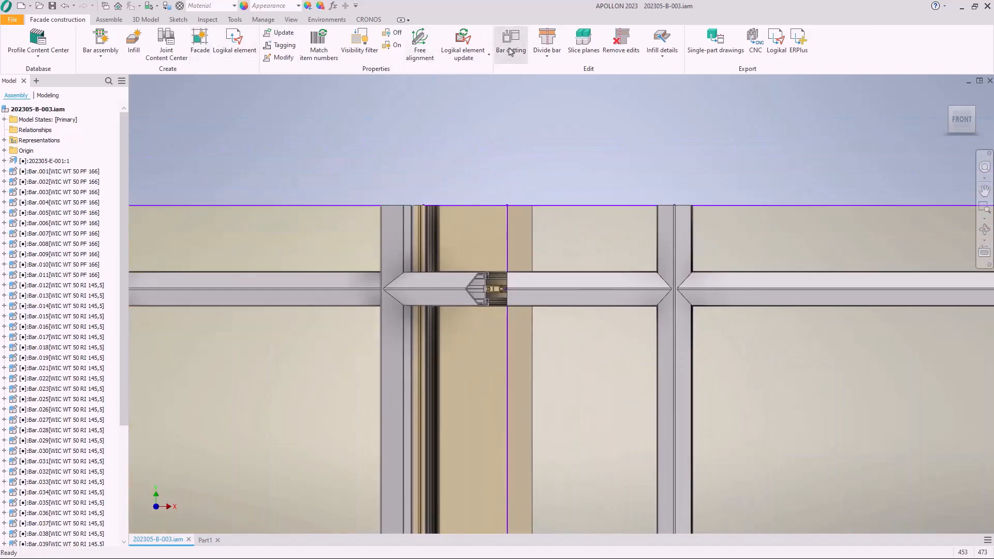
pyautogui.click(464, 288)
pyautogui.click(548, 299)
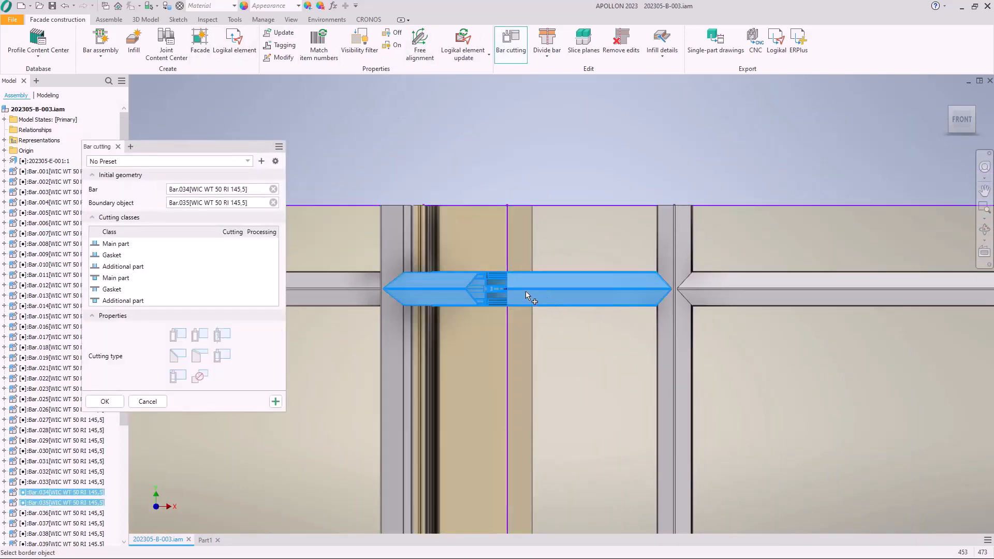
pyautogui.keyDown('shift'); pyautogui.moveTo(526, 291); pyautogui.dragTo(533, 273, button='middle'); pyautogui.keyUp('shift')
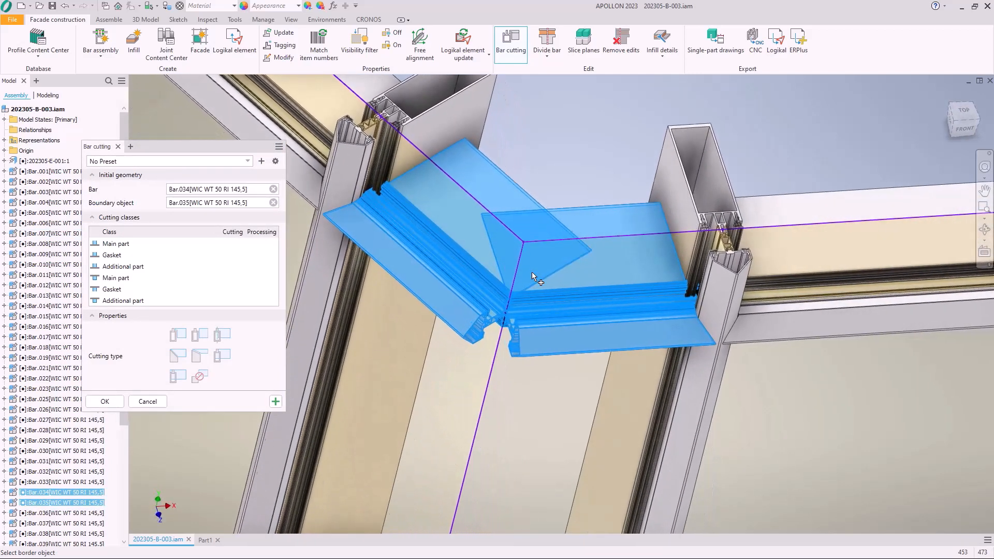
# Assign a mutual mitre cut with 0 mm distance to all six cutting classes and apply it to the corner transoms
pyautogui.click(144, 247)
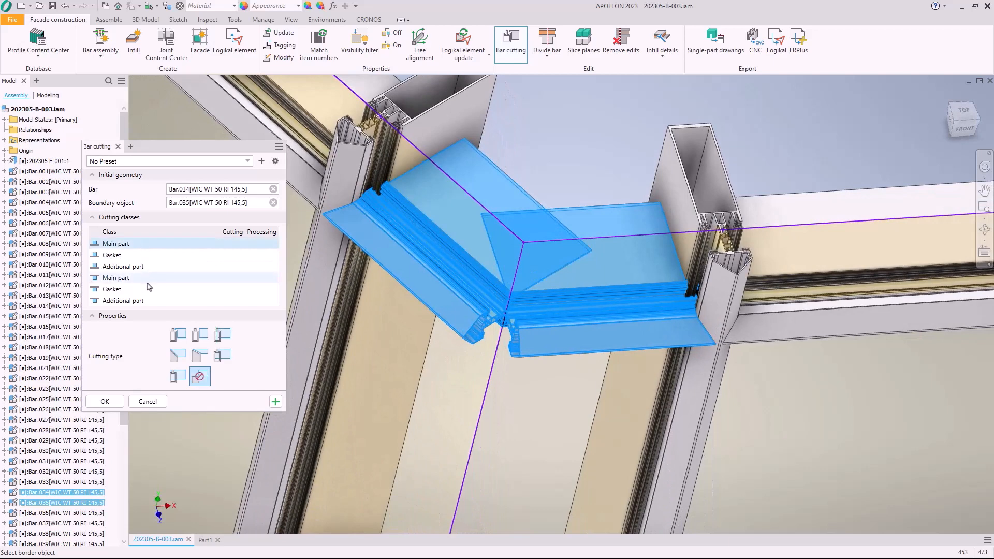
pyautogui.keyDown('shift'); pyautogui.click(141, 301); pyautogui.keyUp('shift')
pyautogui.click(177, 356)
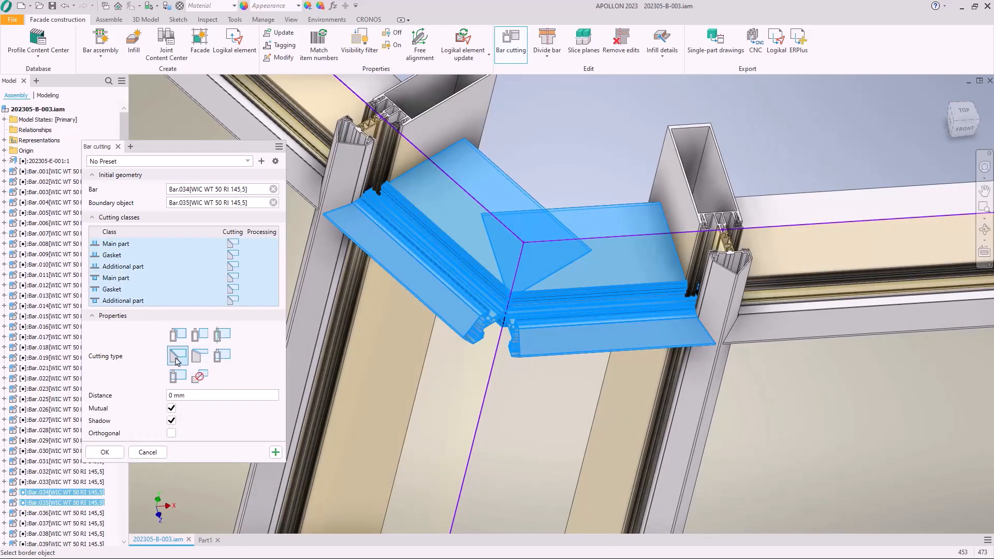
pyautogui.click(273, 454)
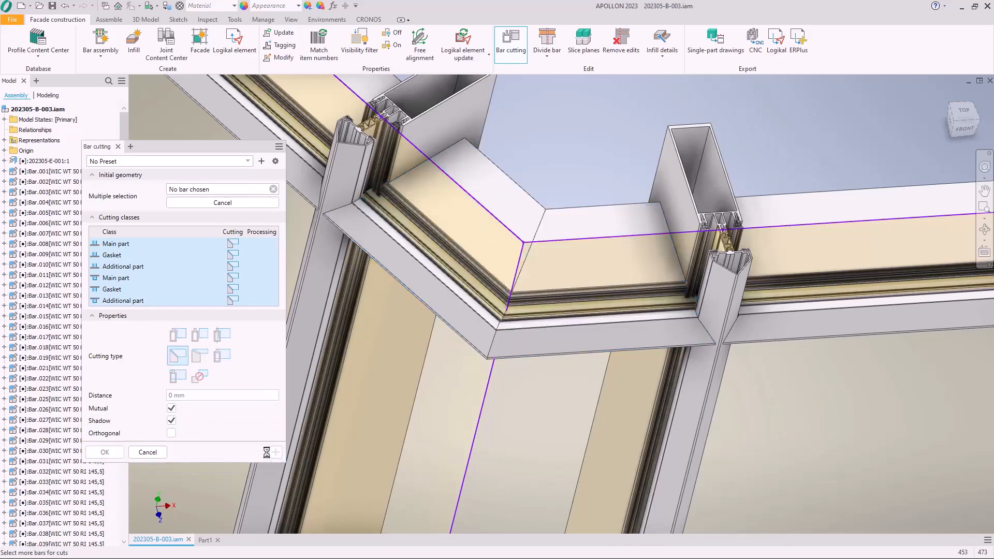
# Extend the mitre cut to the remaining transom pairs along the corner by multiple selection of the corner bars and finish the bar cutting
pyautogui.scroll(-2, 522, 200)
pyautogui.scroll(-4, 521, 311)
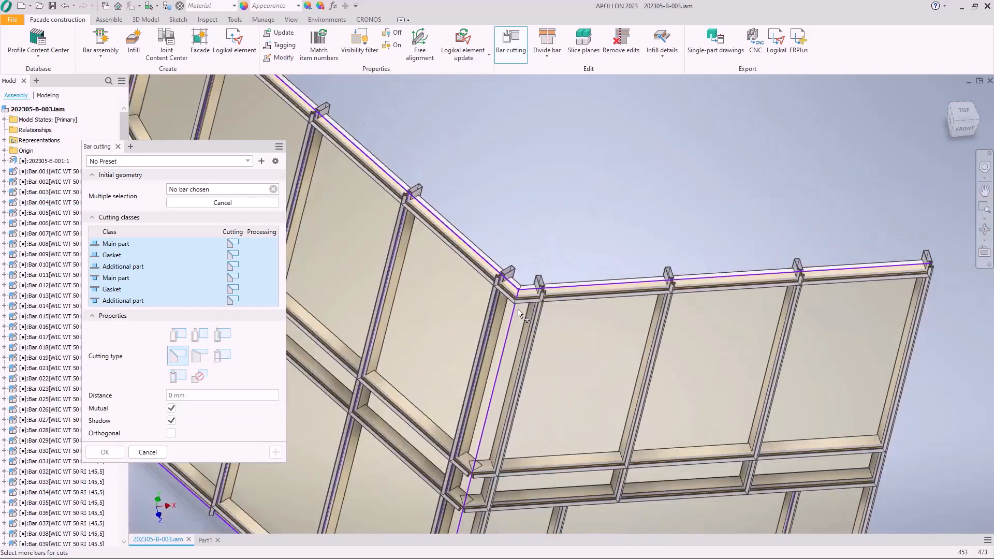
pyautogui.moveTo(499, 455); pyautogui.dragTo(551, 261, button='middle')
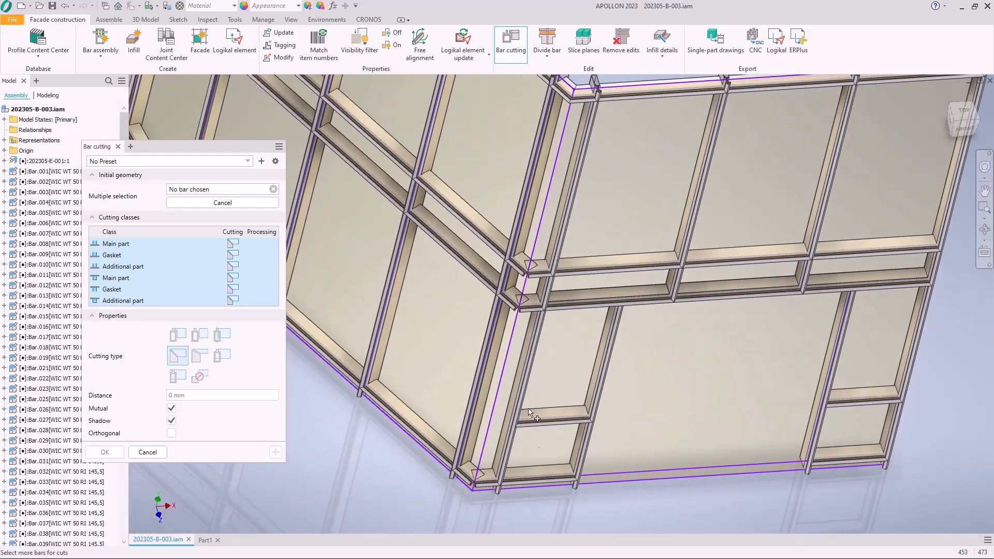
pyautogui.click(459, 284)
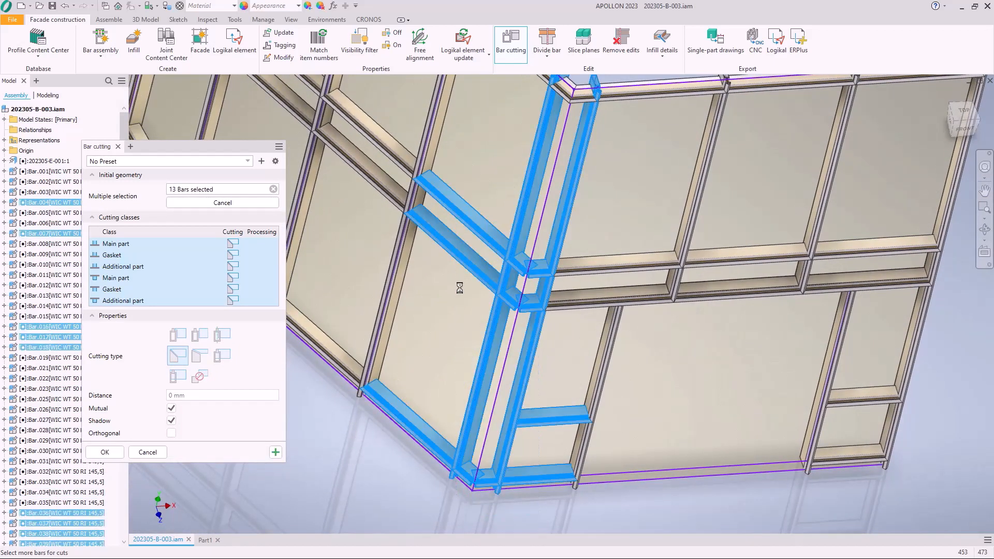
pyautogui.click(101, 454)
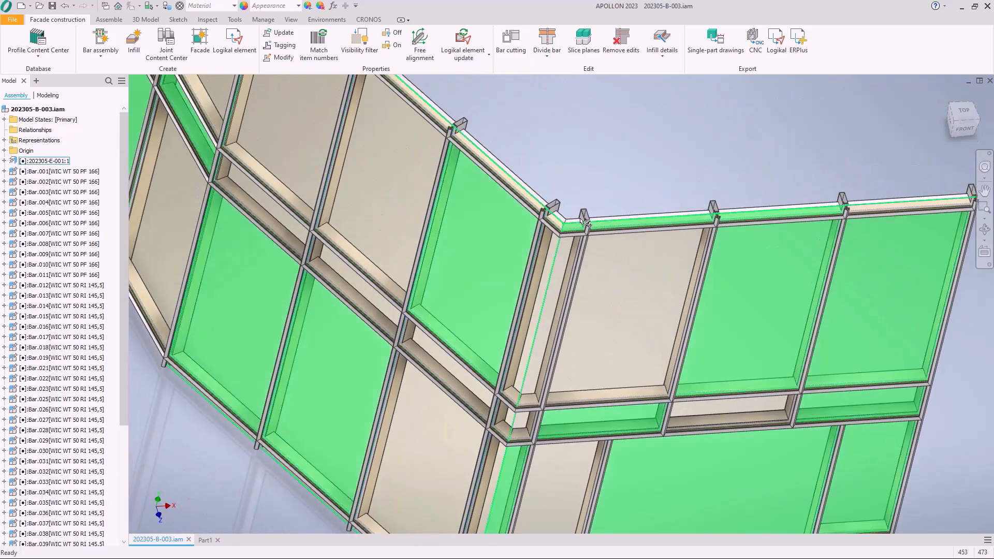
# Isolate the left short upper transom at the corner to examine its cut ends, and undo the isolation
pyautogui.scroll(2, 570, 228)
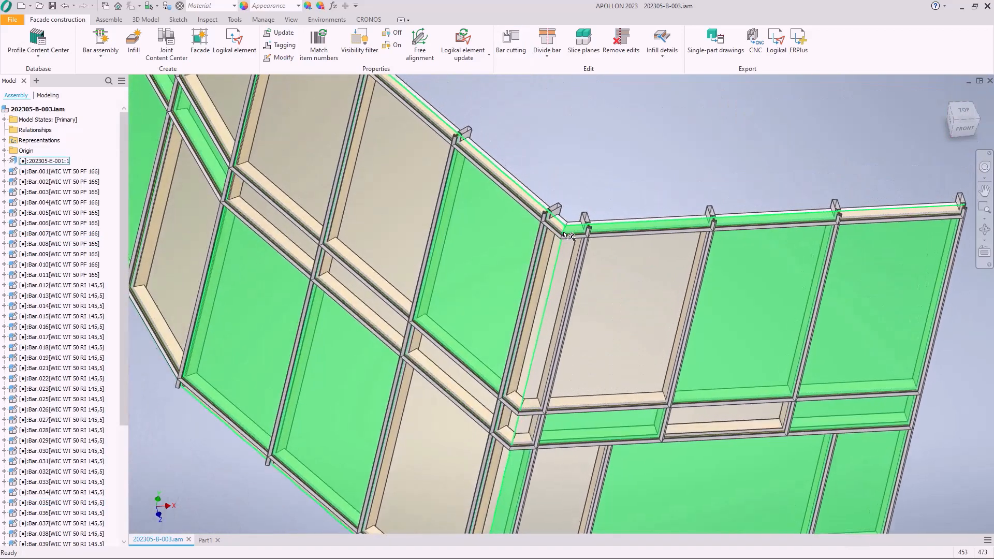
pyautogui.scroll(2, 578, 205)
pyautogui.moveTo(577, 205); pyautogui.dragTo(494, 311, button='middle')
pyautogui.scroll(5, 492, 318)
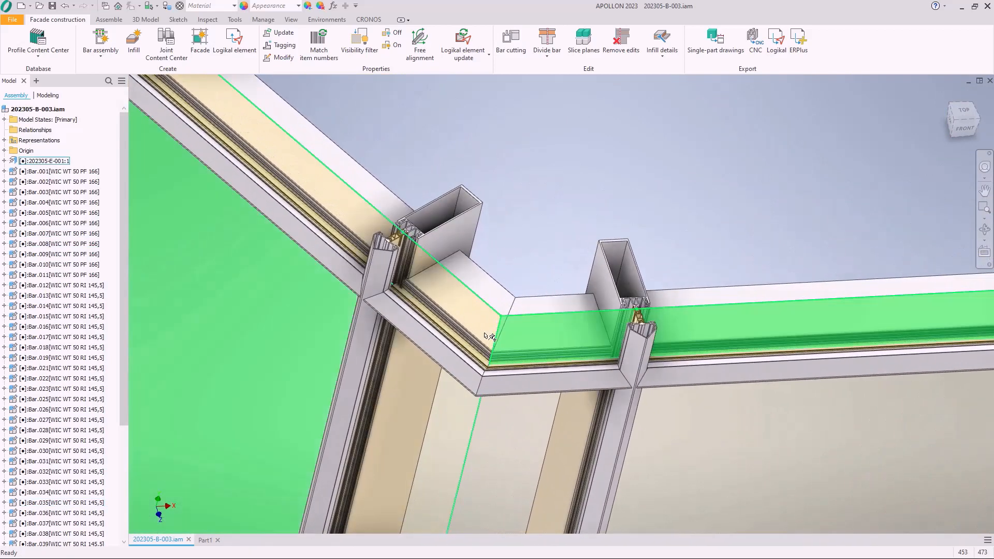
pyautogui.rightClick(455, 333)
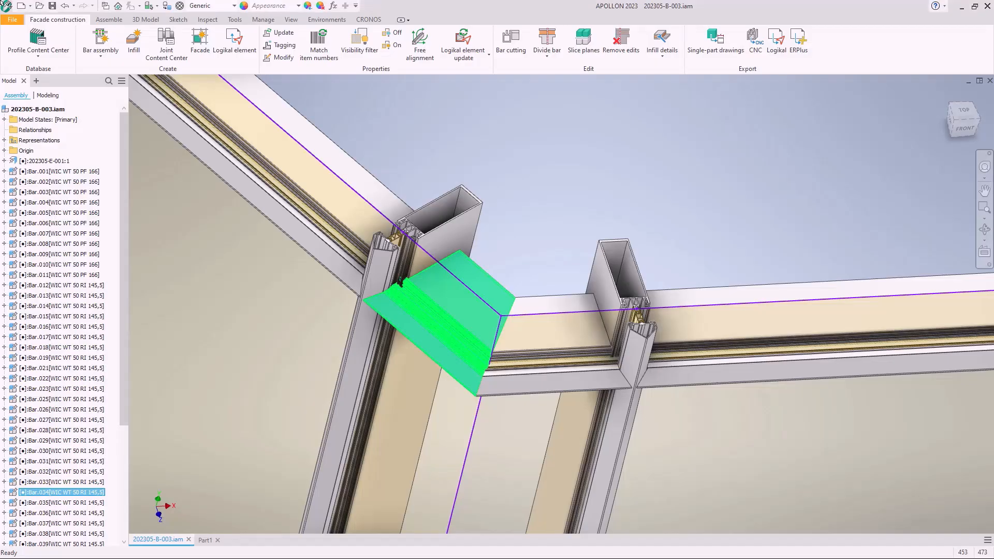
pyautogui.click(429, 182)
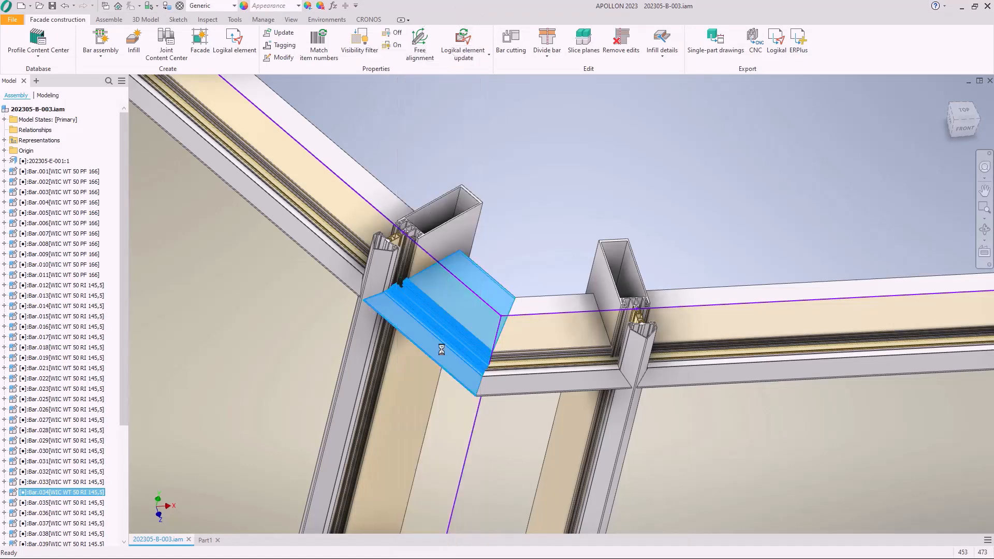
pyautogui.click(461, 250)
pyautogui.scroll(-3, 328, 272)
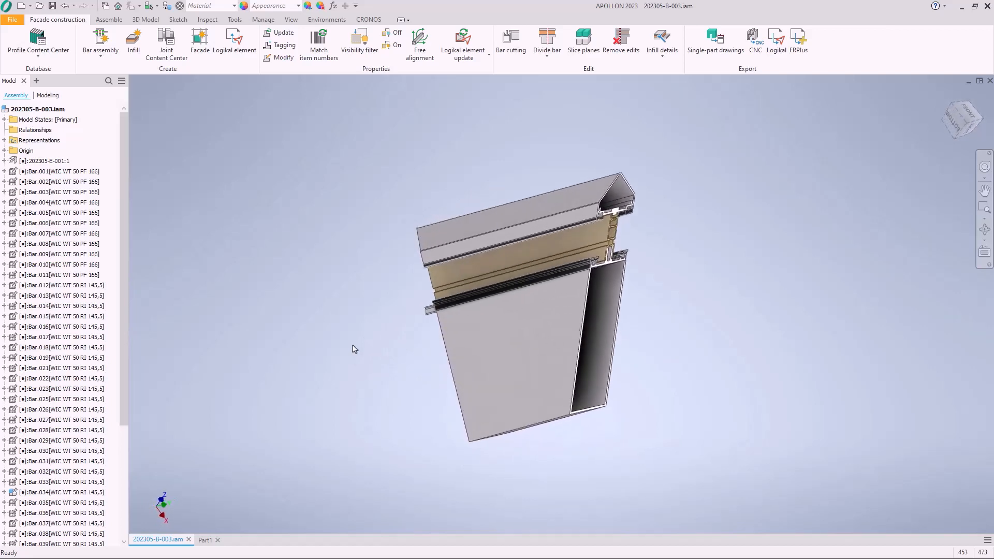
pyautogui.rightClick(354, 348)
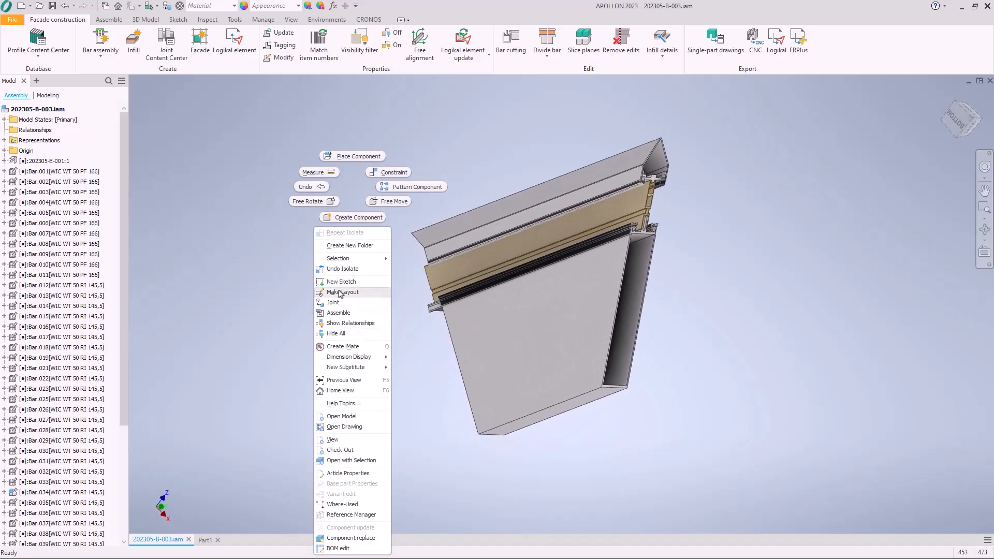
pyautogui.click(347, 275)
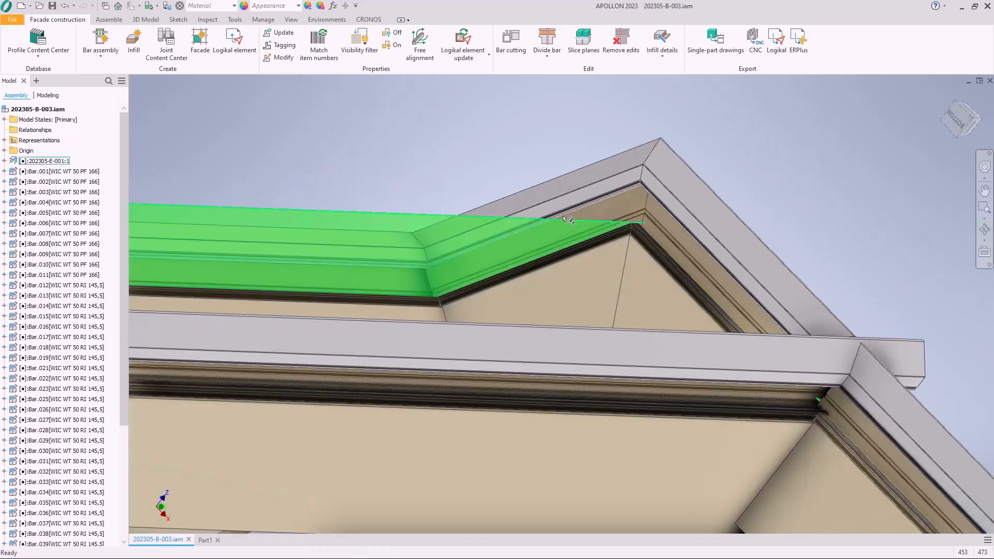
pyautogui.scroll(2, 564, 217)
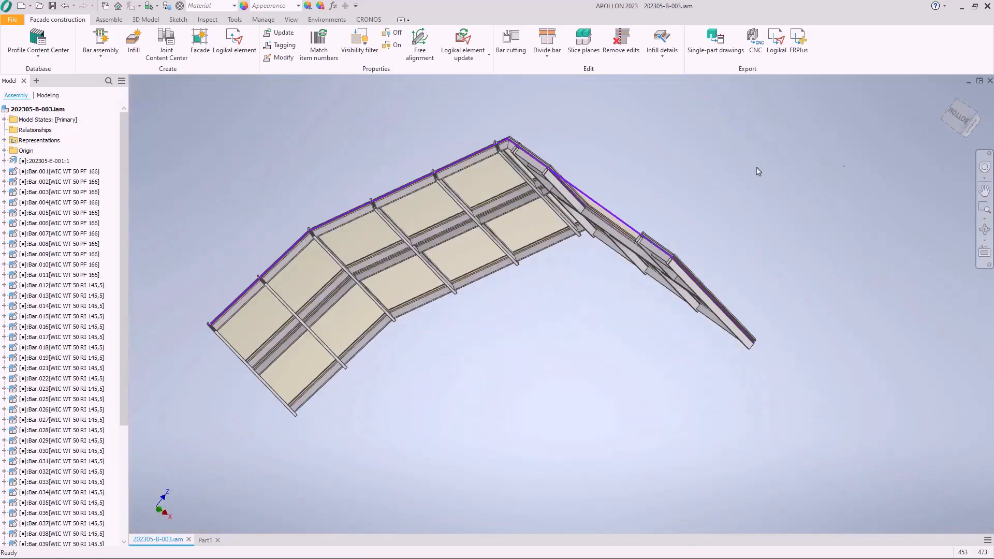
# Apply a visibility filter to all facade bars that shows only the first additional part and hides the main parts, gaskets and other additional parts
pyautogui.click(975, 127)
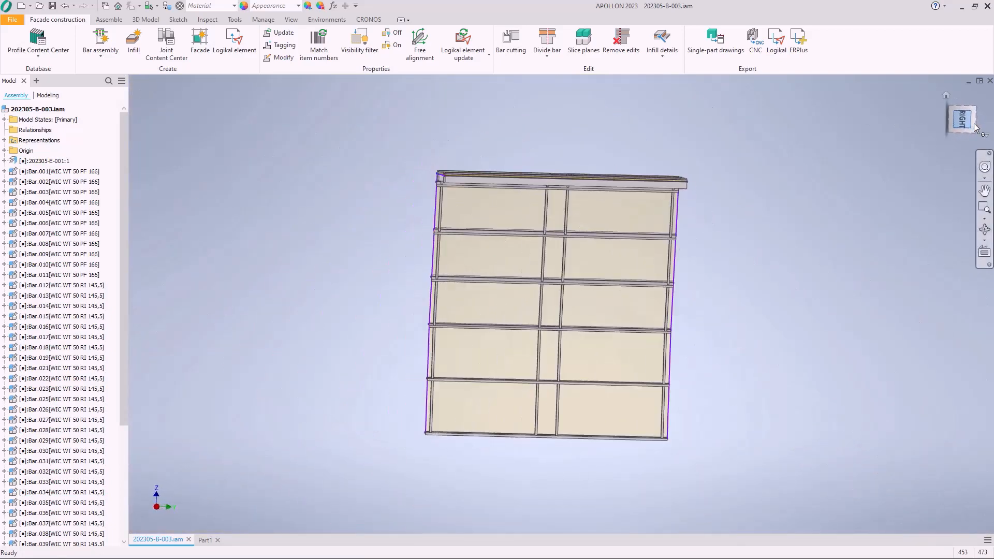
pyautogui.click(975, 97)
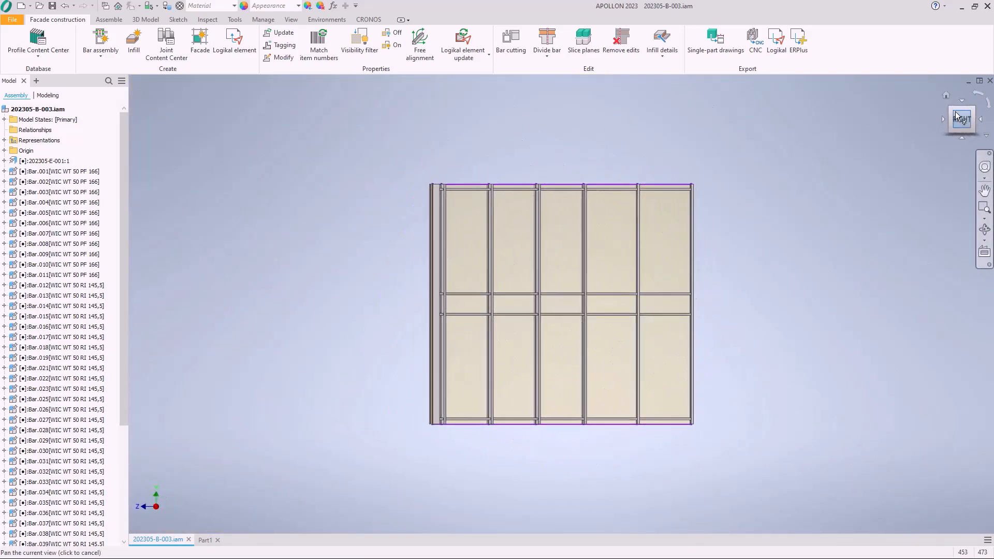
pyautogui.click(953, 111)
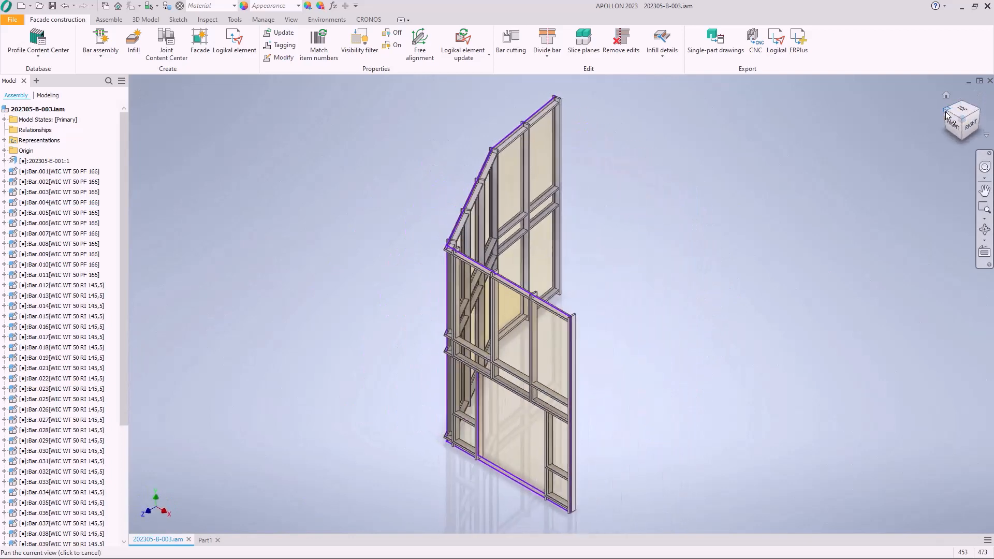
pyautogui.click(946, 114)
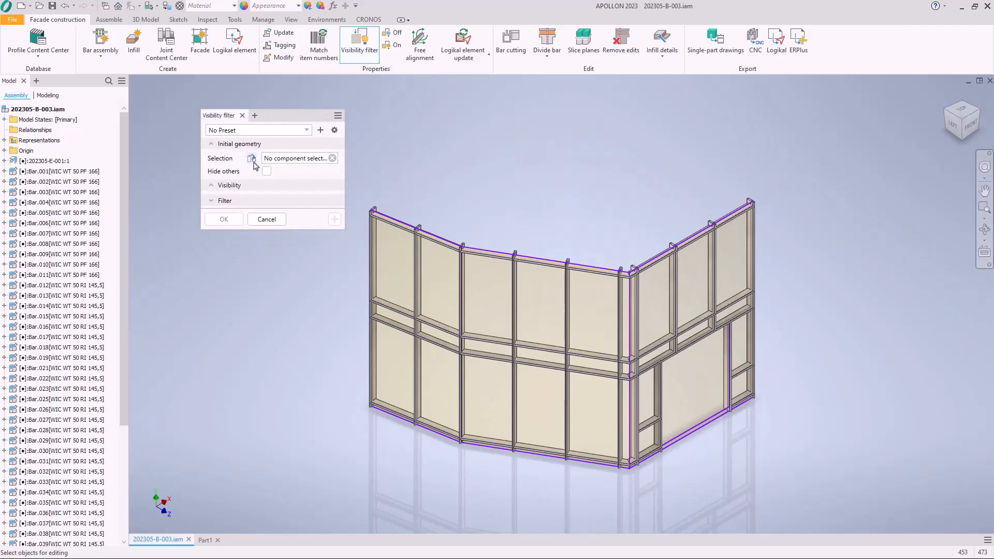
pyautogui.click(252, 158)
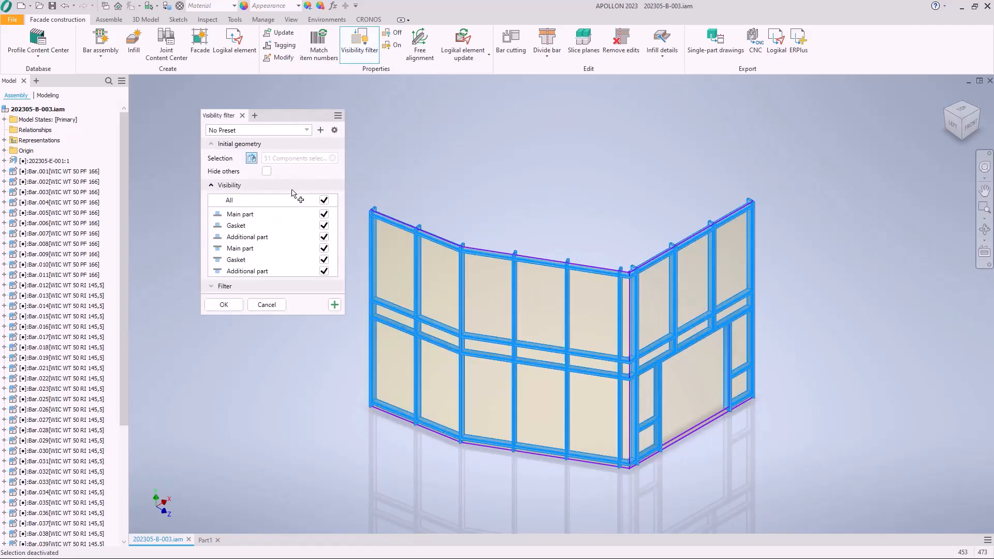
pyautogui.click(324, 200)
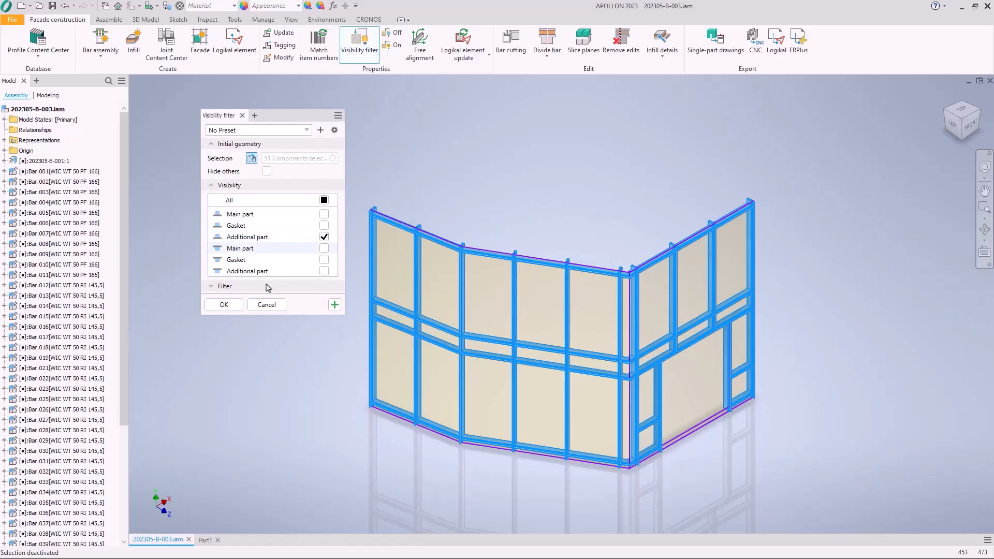
pyautogui.click(223, 306)
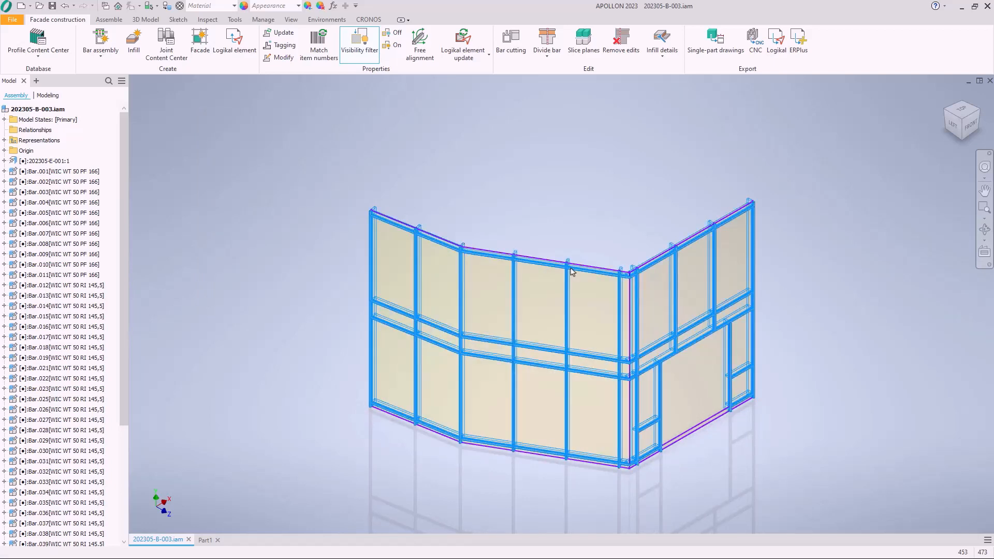
# Examine the joints of the filtered cover profiles where mullions and transoms meet, and turn all bar parts back on
pyautogui.scroll(1, 575, 244)
pyautogui.keyDown('shift'); pyautogui.moveTo(575, 244); pyautogui.dragTo(601, 199, button='middle'); pyautogui.keyUp('shift')
pyautogui.scroll(-8, 601, 199)
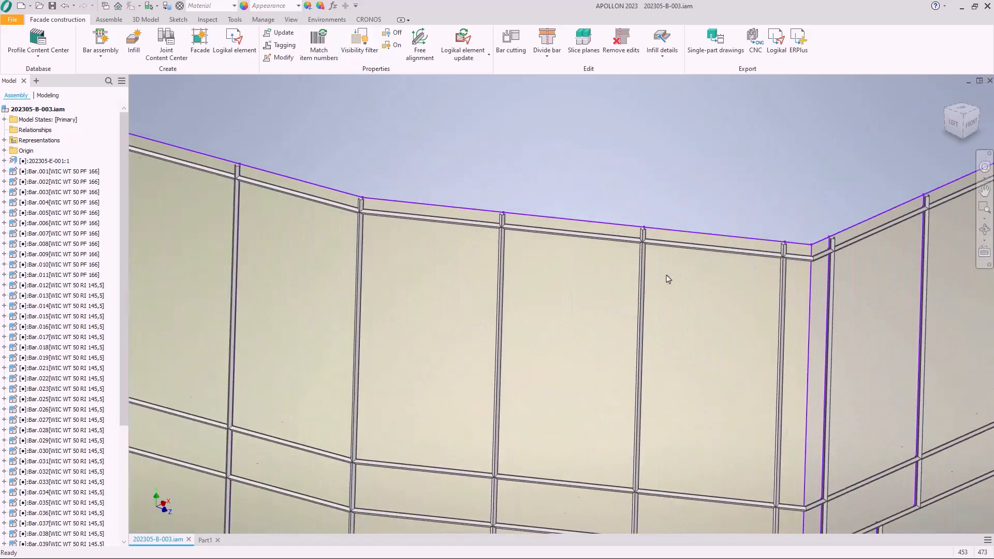
pyautogui.scroll(-6, 521, 318)
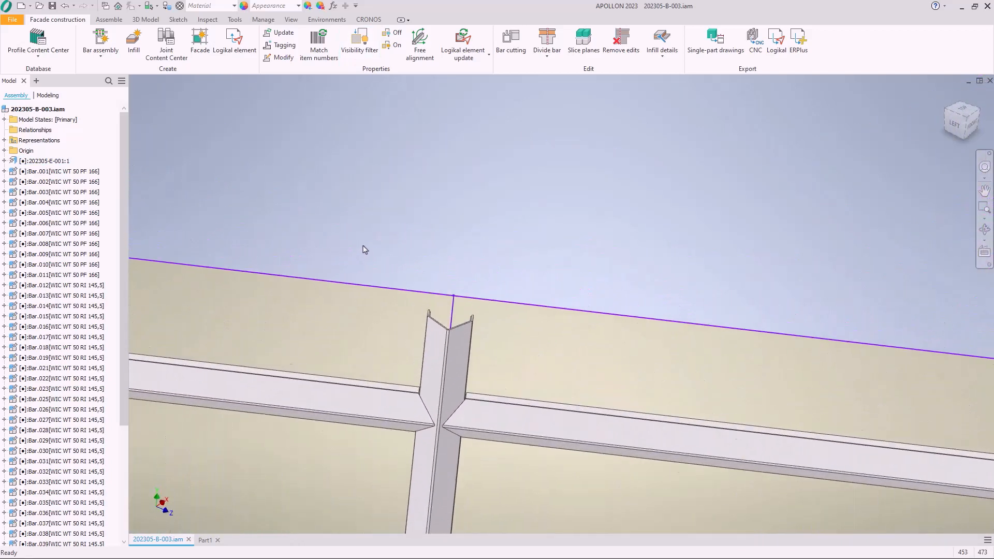
pyautogui.moveTo(463, 421); pyautogui.dragTo(518, 261, button='middle')
pyautogui.moveTo(493, 337); pyautogui.dragTo(495, 306, button='middle')
pyautogui.scroll(-3, 490, 280)
pyautogui.moveTo(492, 269); pyautogui.dragTo(495, 347, button='middle')
pyautogui.moveTo(635, 347); pyautogui.dragTo(461, 344, button='middle')
pyautogui.moveTo(396, 510); pyautogui.dragTo(391, 240, button='middle')
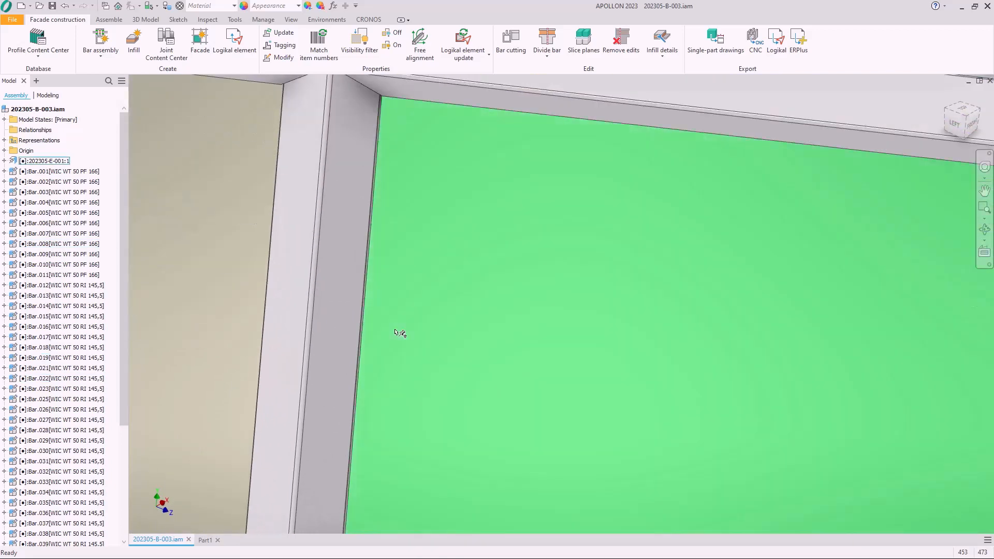
pyautogui.moveTo(435, 335); pyautogui.dragTo(501, 462, button='middle')
pyautogui.scroll(2, 501, 463)
pyautogui.keyDown('shift'); pyautogui.moveTo(484, 422); pyautogui.dragTo(505, 428, button='middle'); pyautogui.keyUp('shift')
pyautogui.scroll(3, 581, 265)
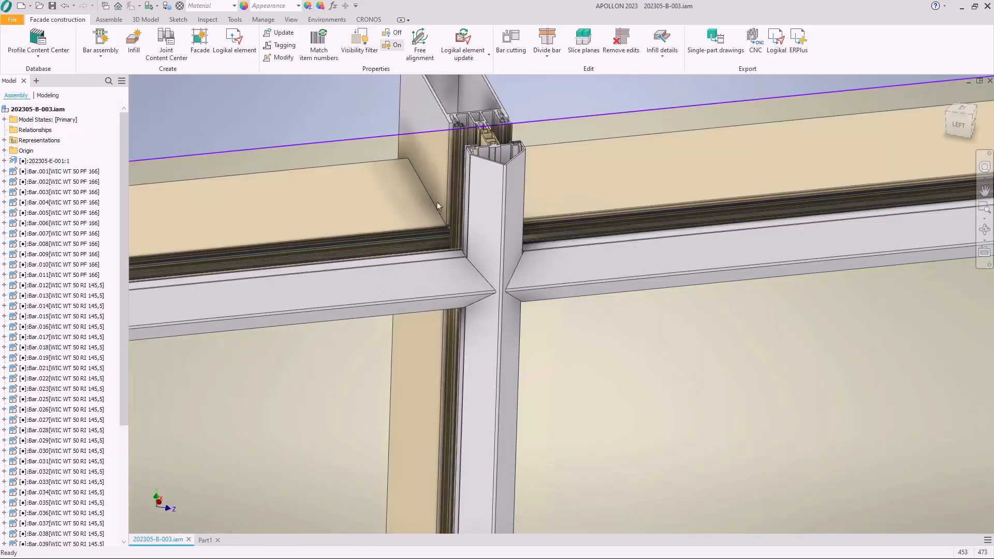
# Start an infill in the straight view of the whole facade and load the insulating glass Füllung — 100200 from the infill database
pyautogui.scroll(5, 459, 189)
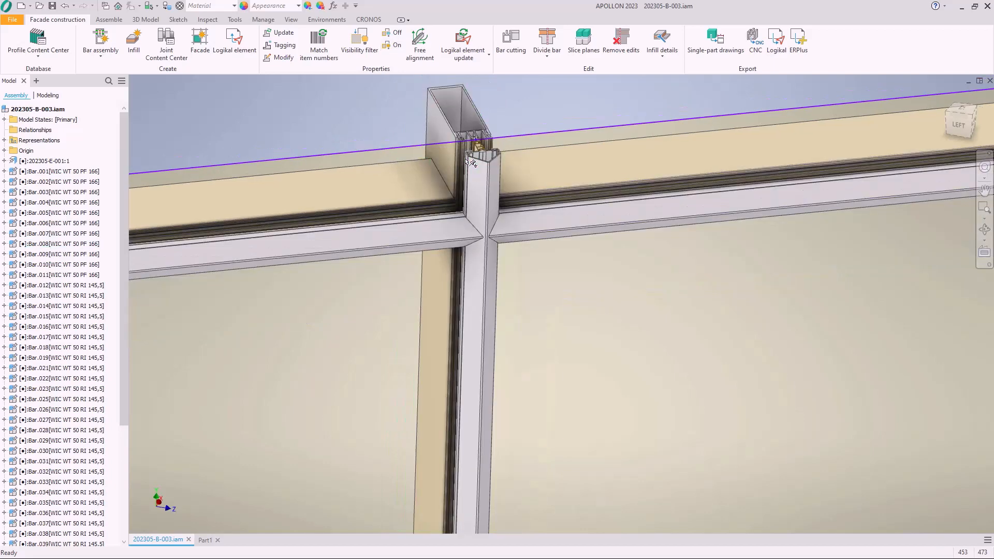
pyautogui.keyDown('shift'); pyautogui.moveTo(666, 289); pyautogui.dragTo(515, 195, button='middle'); pyautogui.keyUp('shift')
pyautogui.click(961, 132)
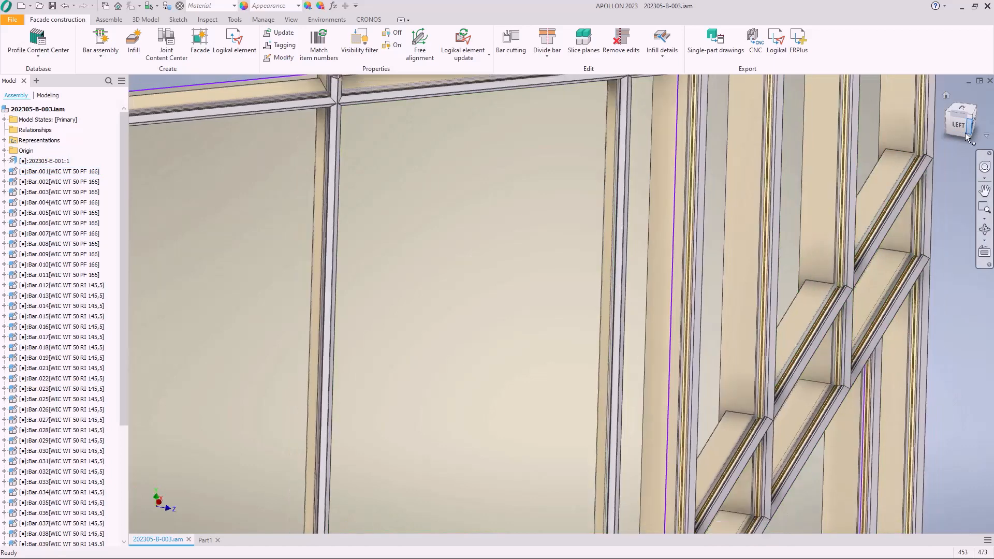
pyautogui.scroll(-5, 816, 266)
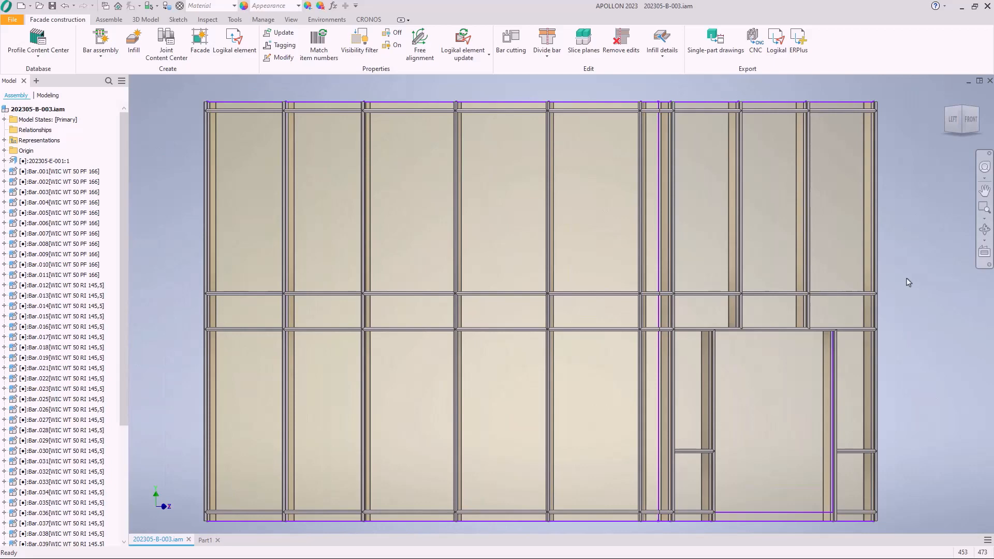
pyautogui.click(134, 42)
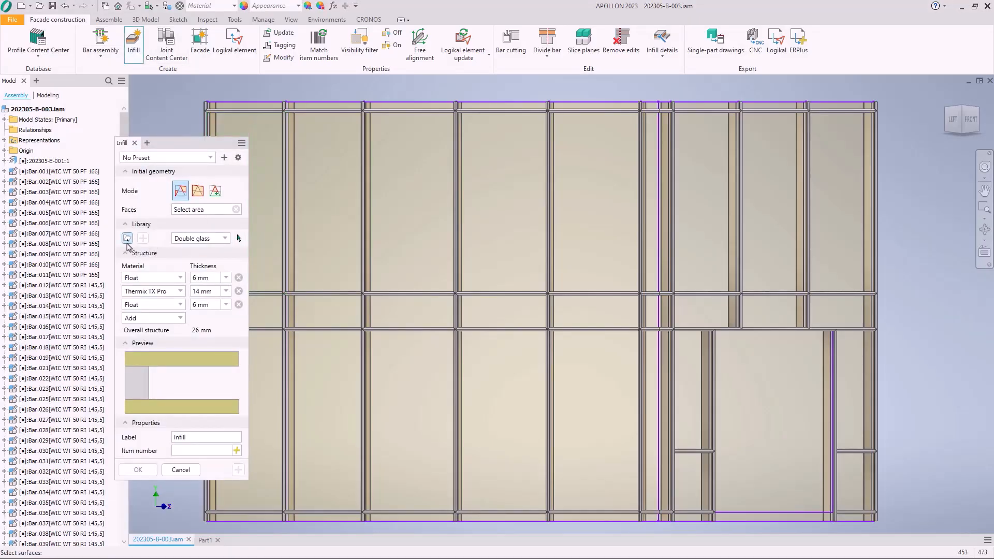
pyautogui.click(127, 239)
pyautogui.click(481, 204)
pyautogui.click(460, 348)
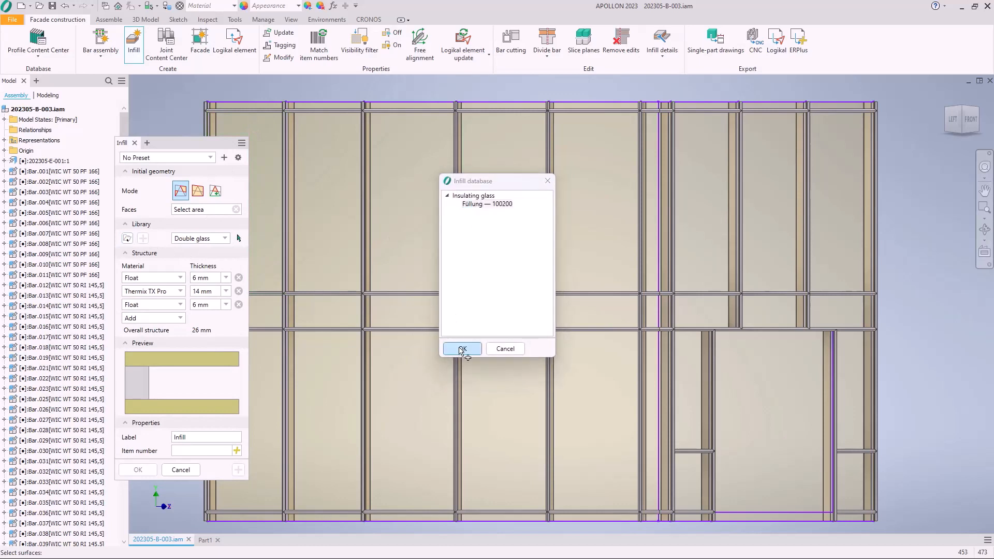
# Select all ten large fields of the upper row, including the two narrow corner fields, for the glass infill
pyautogui.click(273, 225)
pyautogui.click(334, 228)
pyautogui.click(415, 233)
pyautogui.click(522, 238)
pyautogui.click(619, 237)
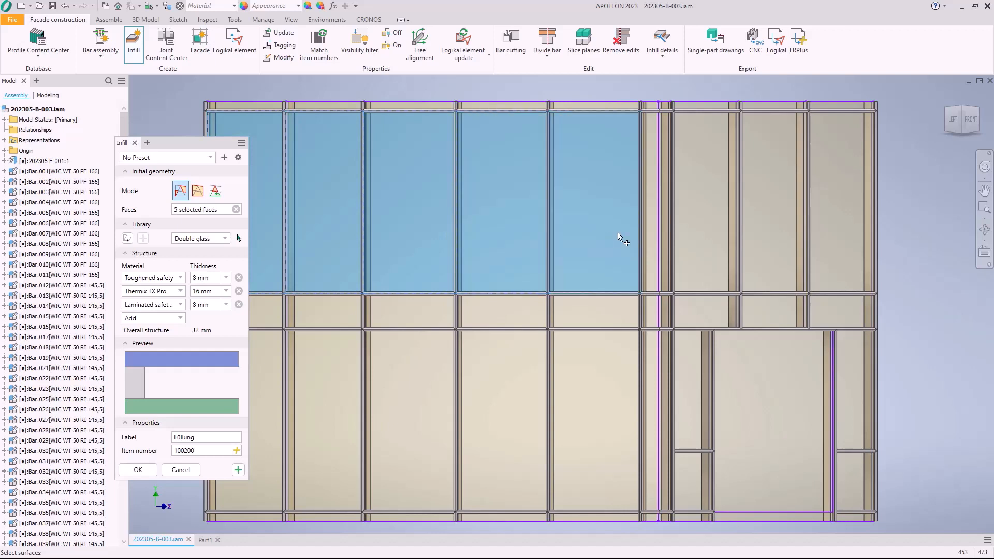
pyautogui.click(651, 230)
pyautogui.click(665, 228)
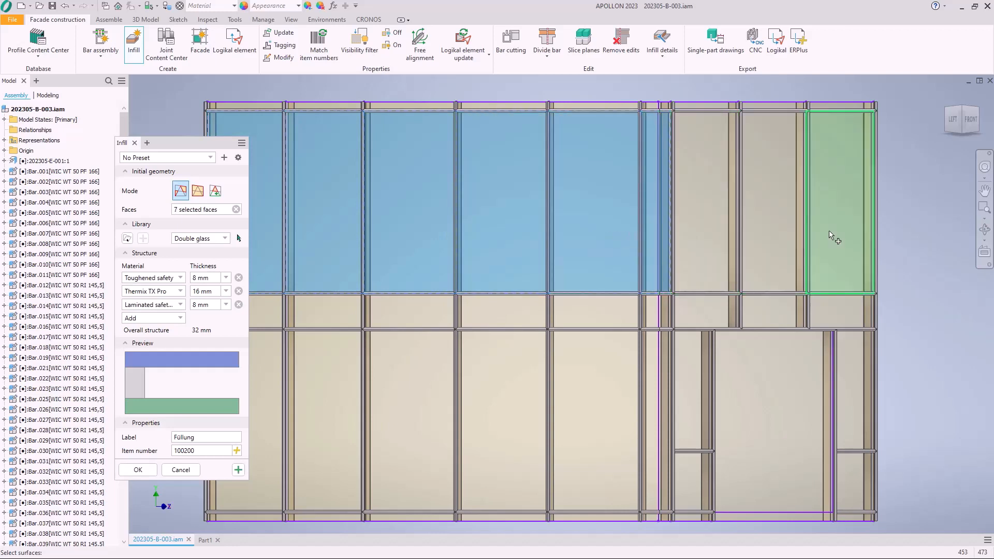
pyautogui.click(831, 236)
pyautogui.click(783, 241)
pyautogui.click(713, 257)
# Add the four small fields beside the door opening and the two narrow lower corner fields to the glass infill selection
pyautogui.click(857, 382)
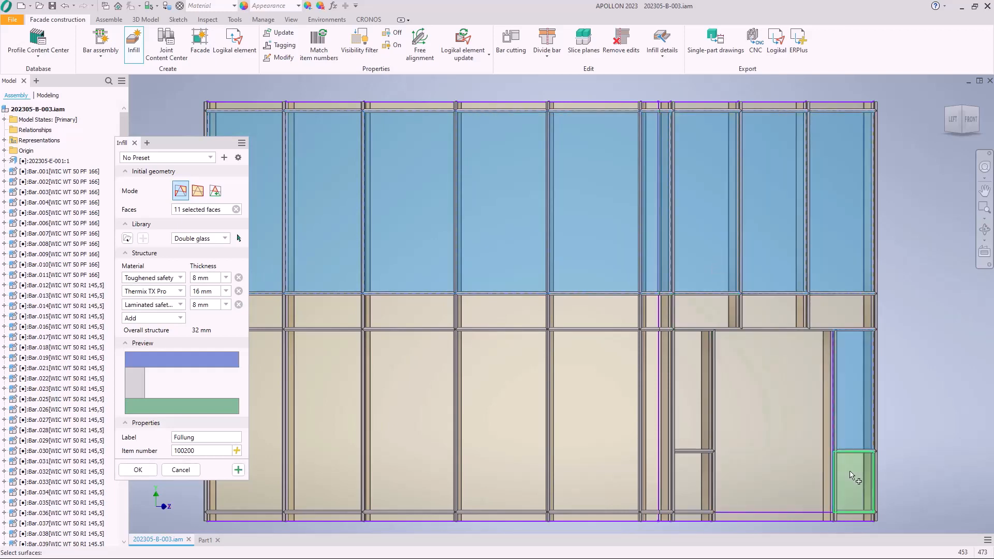
pyautogui.click(854, 479)
pyautogui.click(689, 481)
pyautogui.click(689, 394)
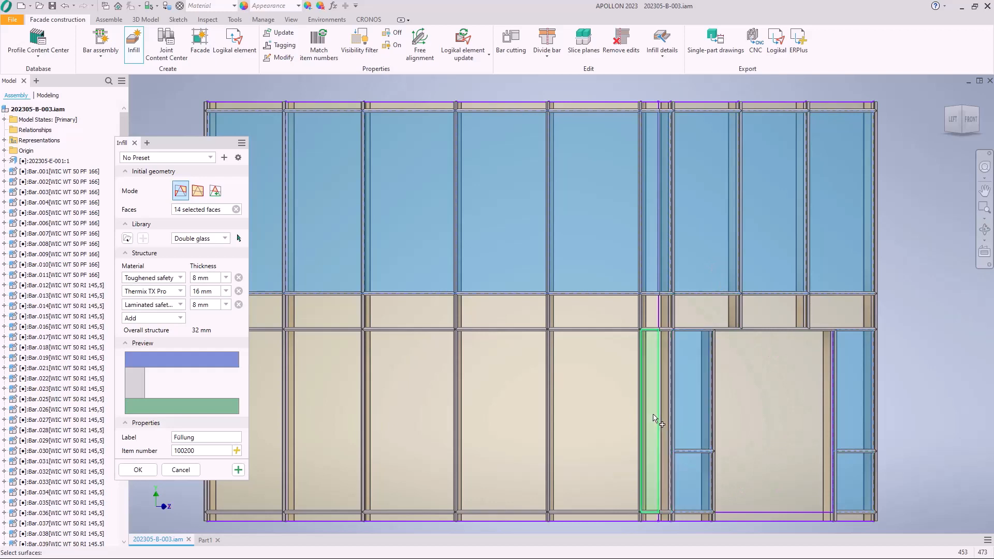
pyautogui.click(654, 418)
pyautogui.click(663, 415)
# Add the five wide lower fields of the angled facade side and apply the glass infill while keeping the Infill command active
pyautogui.scroll(-3, 660, 416)
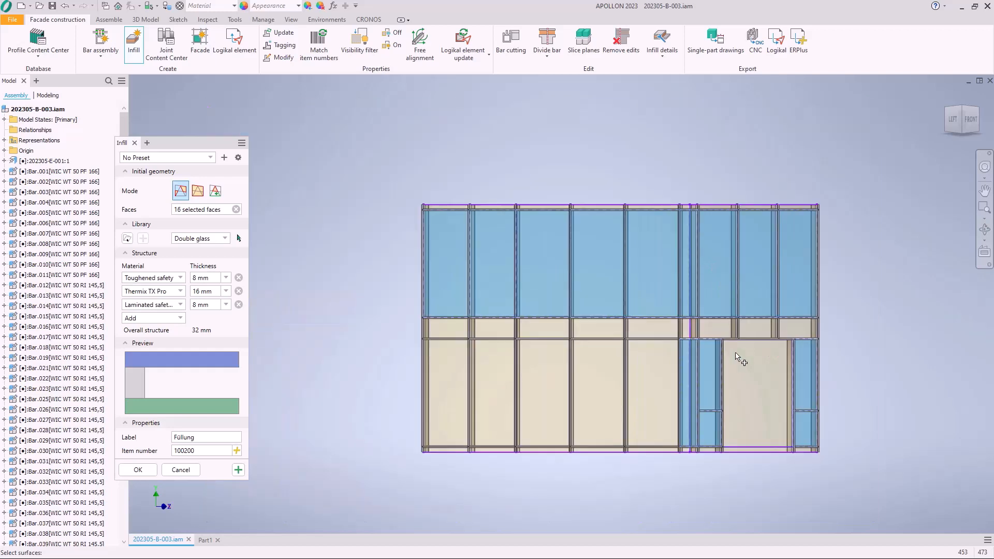
pyautogui.click(650, 414)
pyautogui.click(598, 409)
pyautogui.click(543, 404)
pyautogui.click(494, 399)
pyautogui.click(450, 394)
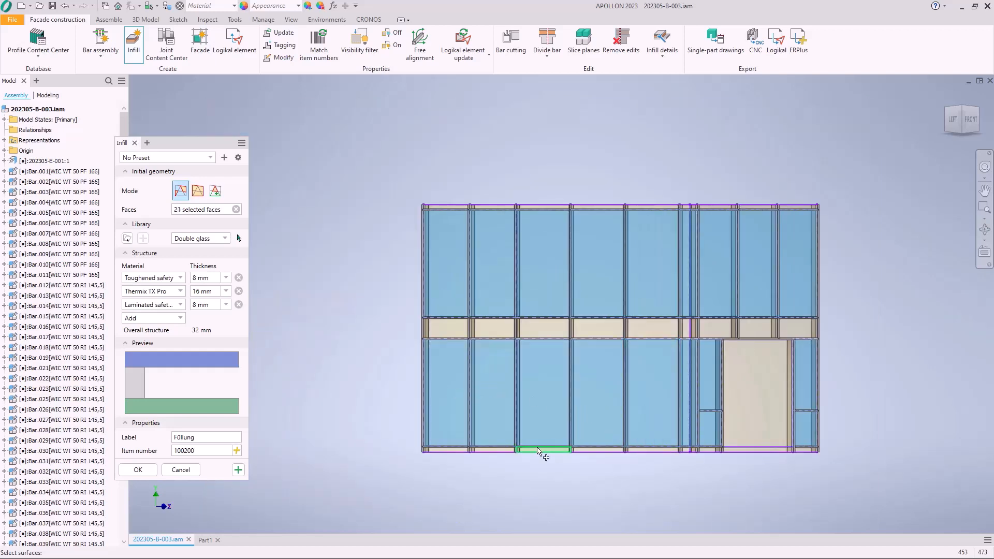
pyautogui.moveTo(683, 475); pyautogui.dragTo(647, 469, button='middle')
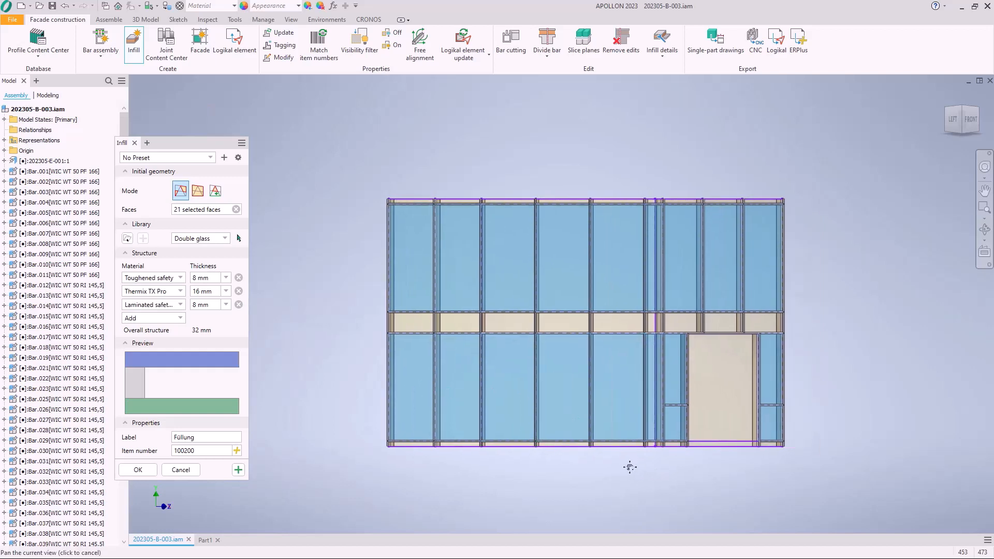
pyautogui.click(239, 469)
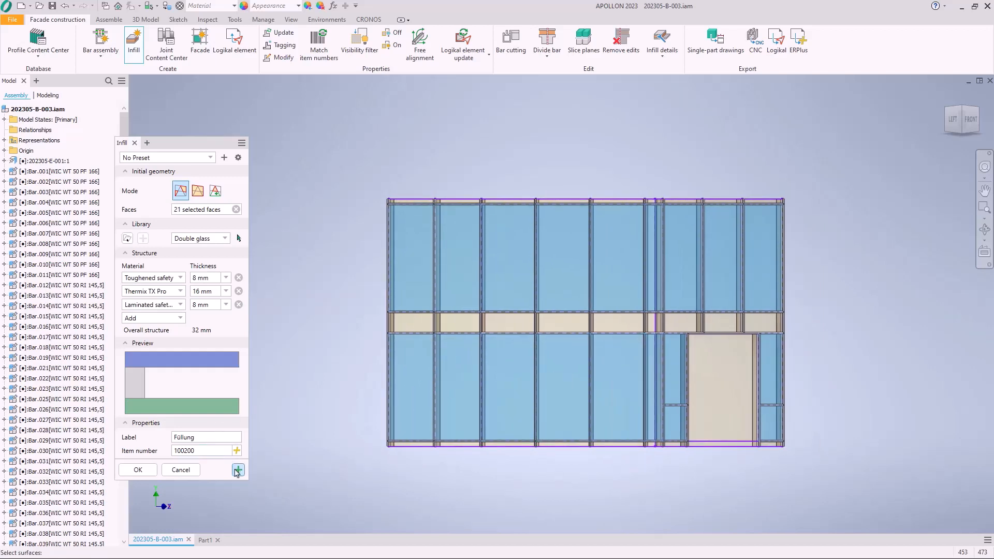
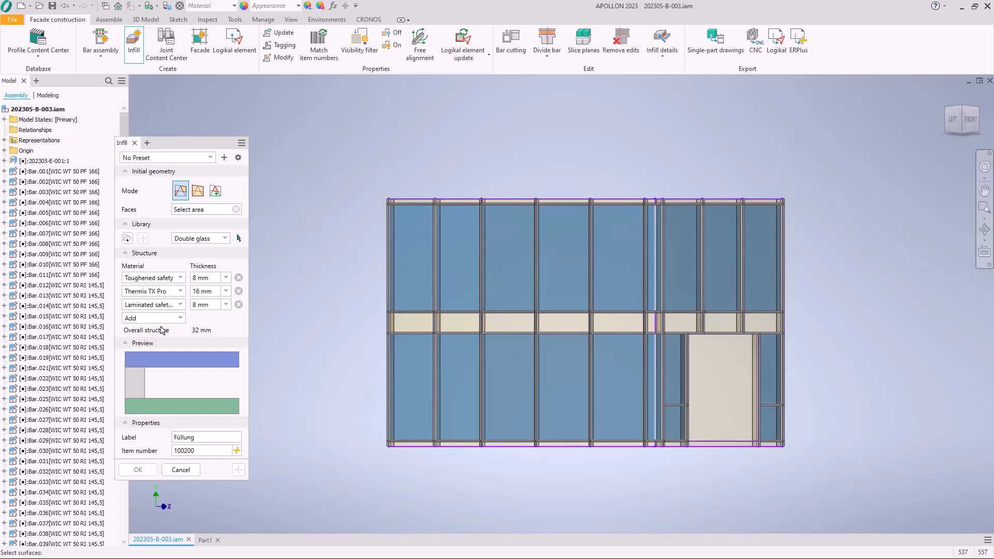
# Switch the infill to the sheet metal type and set both outer layers to Aluminum
pyautogui.click(190, 240)
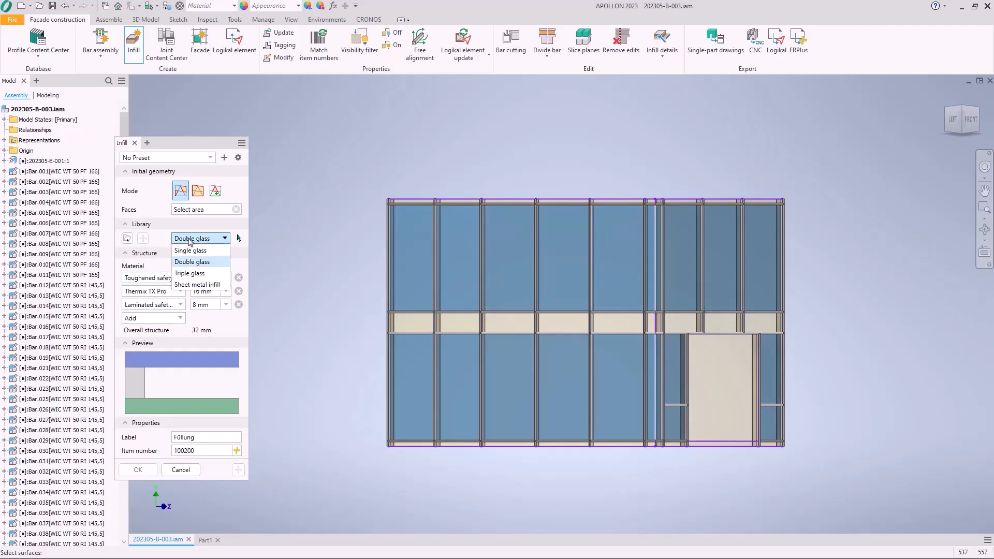
pyautogui.click(195, 284)
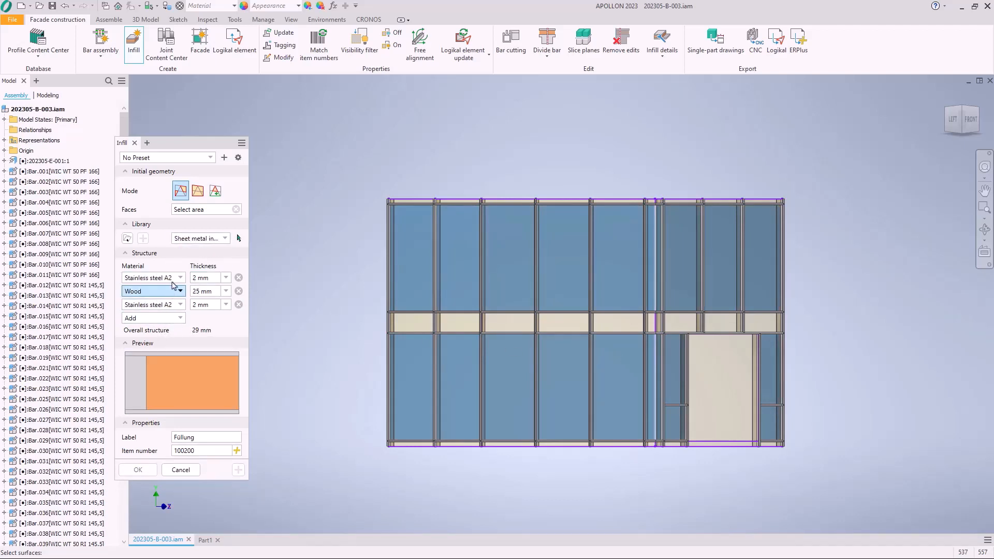
pyautogui.click(155, 278)
pyautogui.click(138, 290)
pyautogui.click(152, 305)
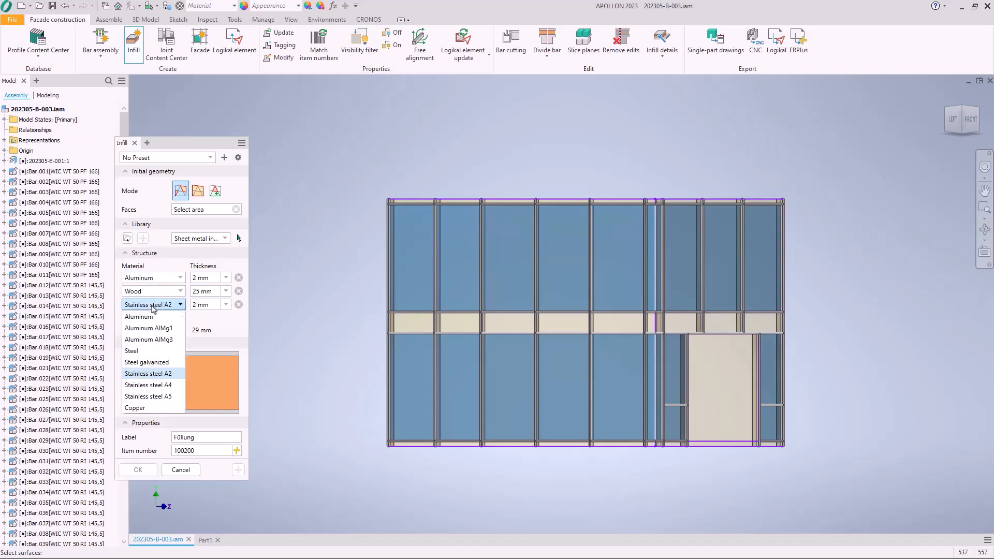
pyautogui.click(142, 318)
# Set the wood core to 28 mm and create the sheet metal infill in all ten spandrel fields between the two glass rows
pyautogui.click(200, 291)
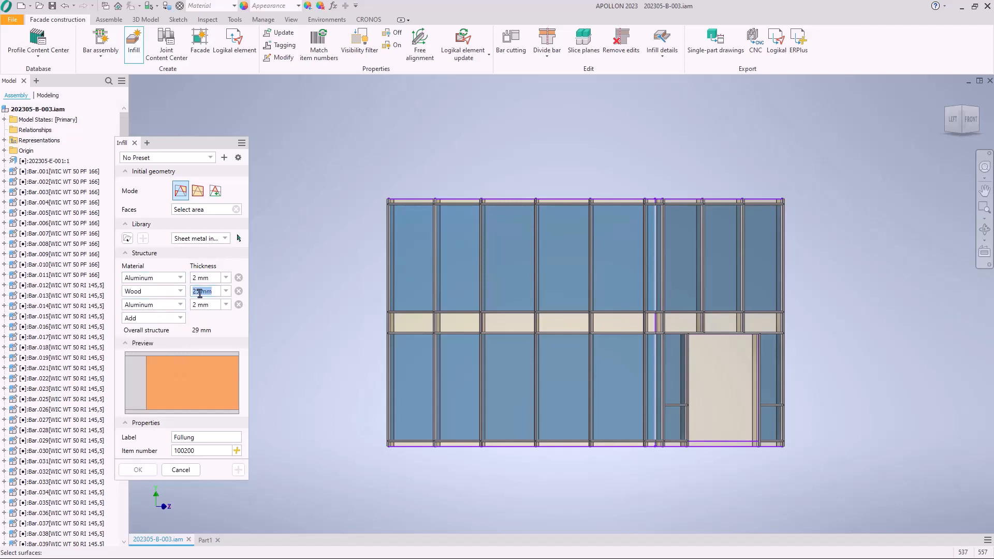
pyautogui.write('28')
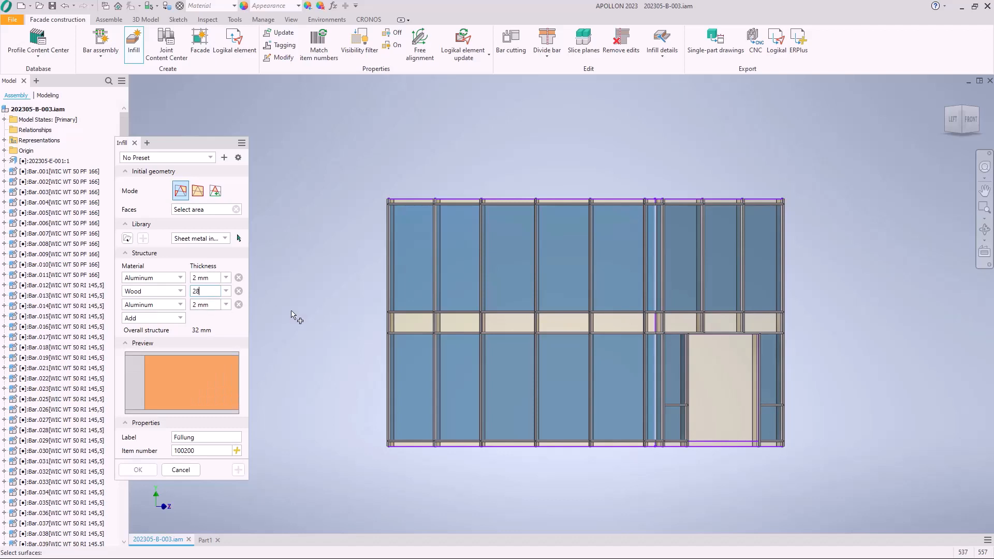
pyautogui.click(373, 330)
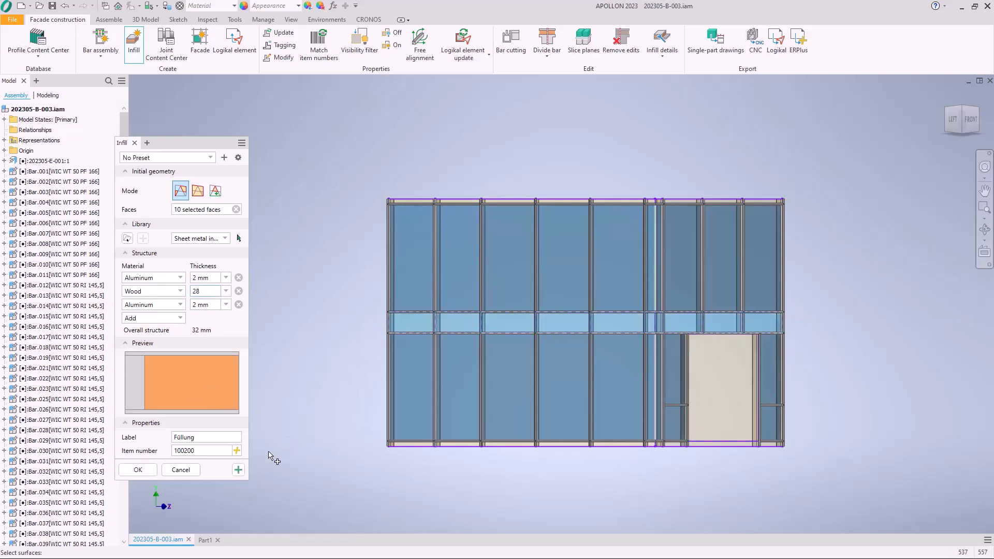
pyautogui.click(139, 470)
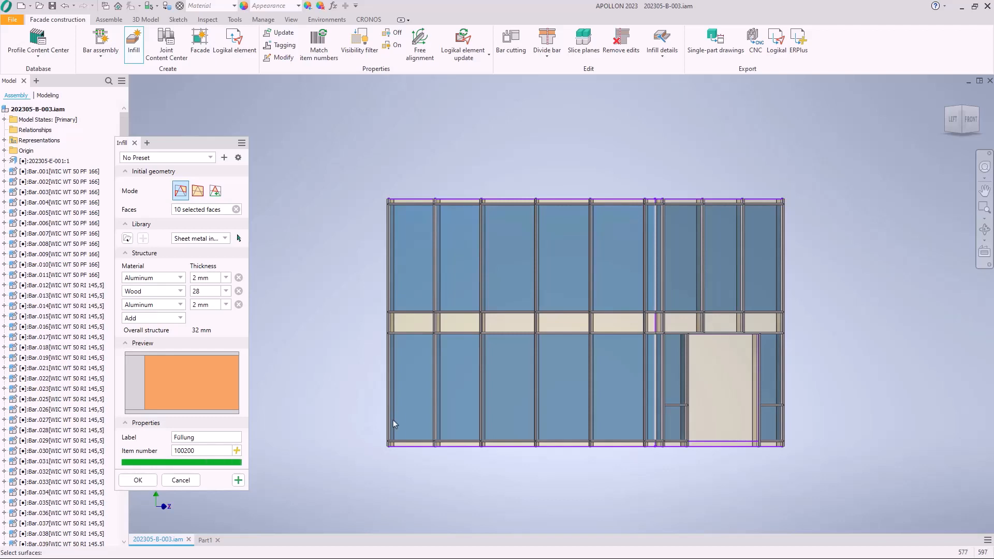
# Examine the upper facade corner where the two narrow glass infills meet beneath the mitred transoms
pyautogui.click(984, 207)
pyautogui.moveTo(377, 190); pyautogui.dragTo(785, 450)
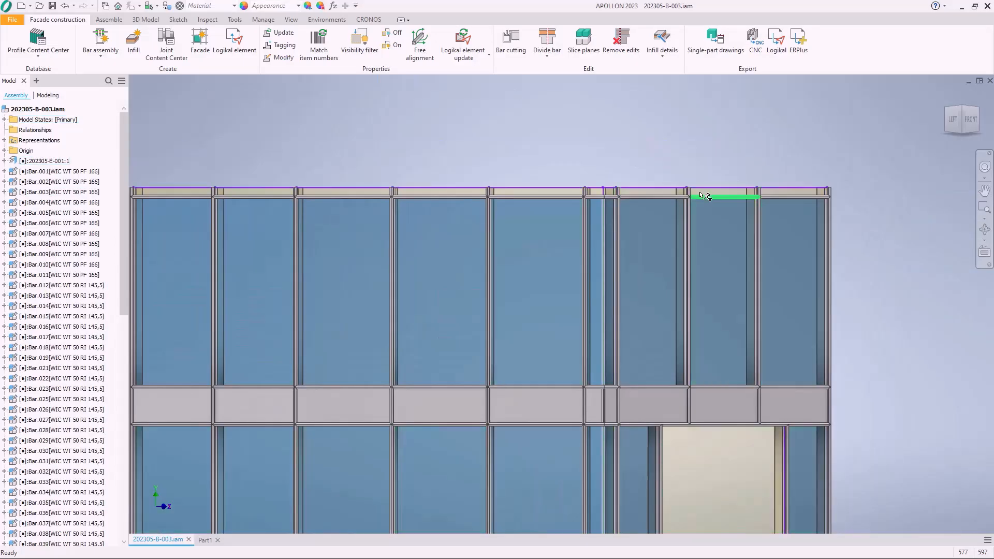
pyautogui.scroll(-4, 703, 193)
pyautogui.moveTo(285, 192); pyautogui.dragTo(480, 276, button='middle')
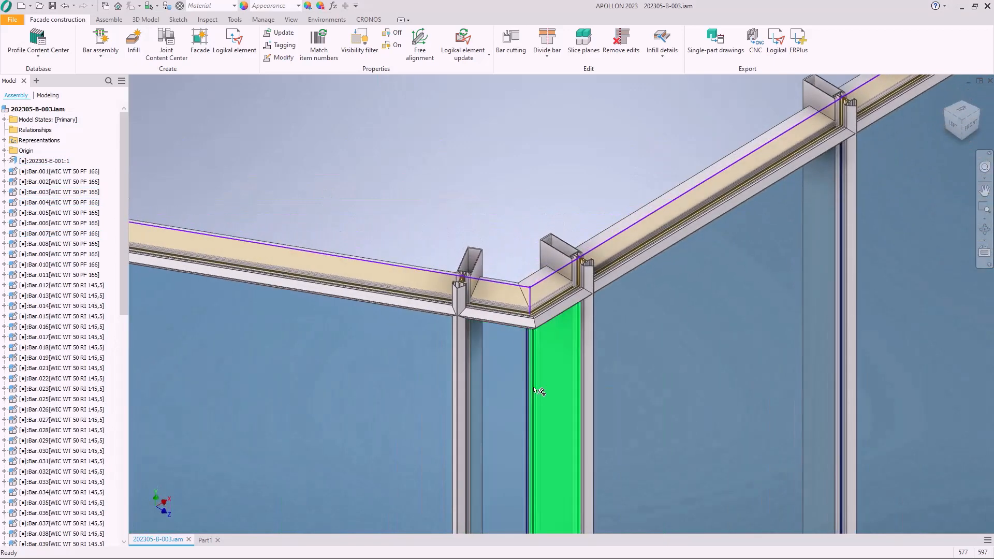
pyautogui.scroll(-2, 539, 392)
pyautogui.scroll(-2, 539, 392)
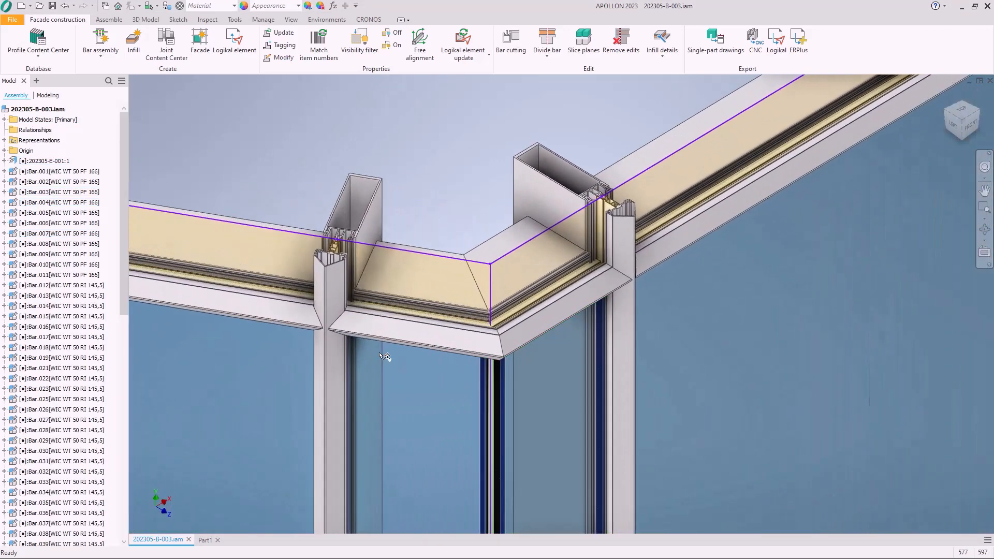
# Filter the visibility of all facade components so that only the infills are shown
pyautogui.click(361, 40)
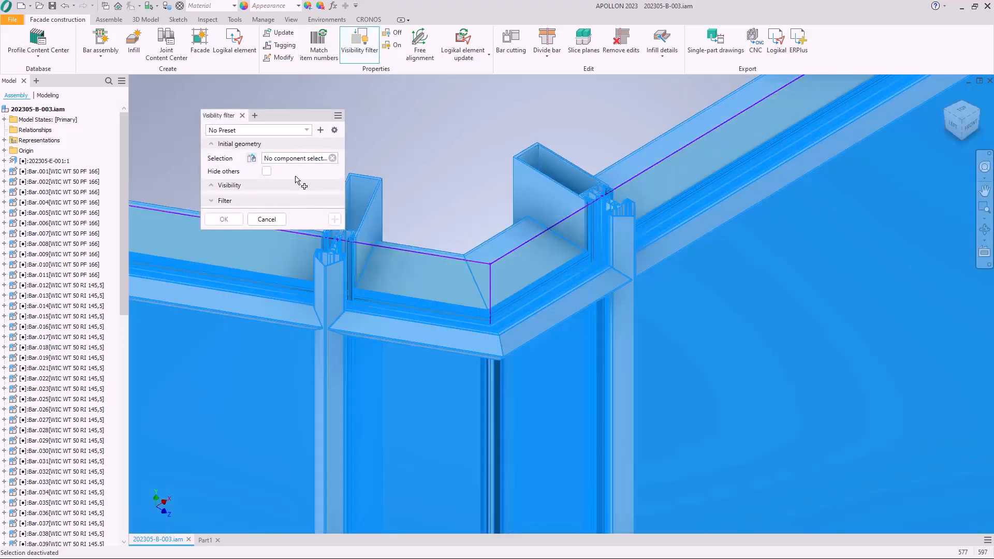
pyautogui.click(322, 201)
pyautogui.scroll(-1, 289, 233)
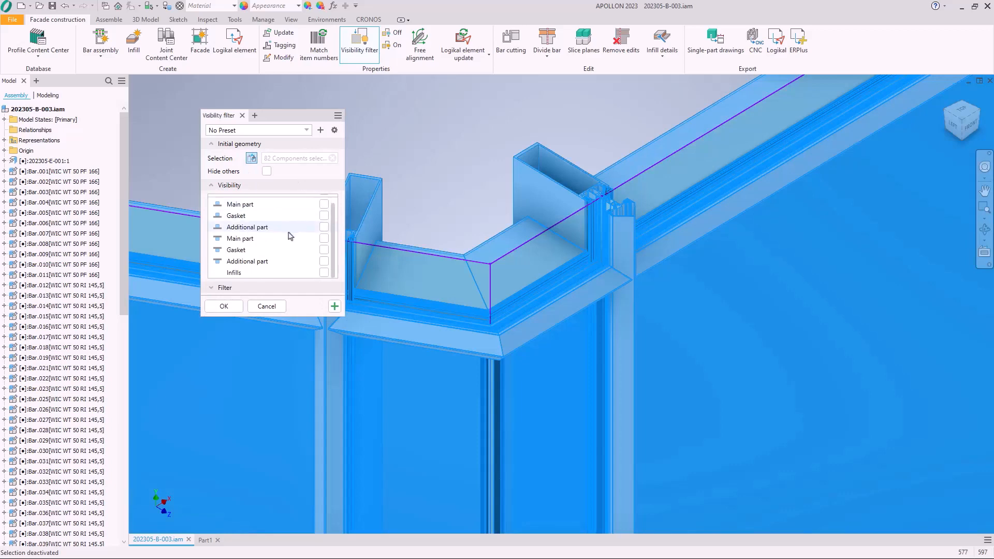
pyautogui.click(324, 273)
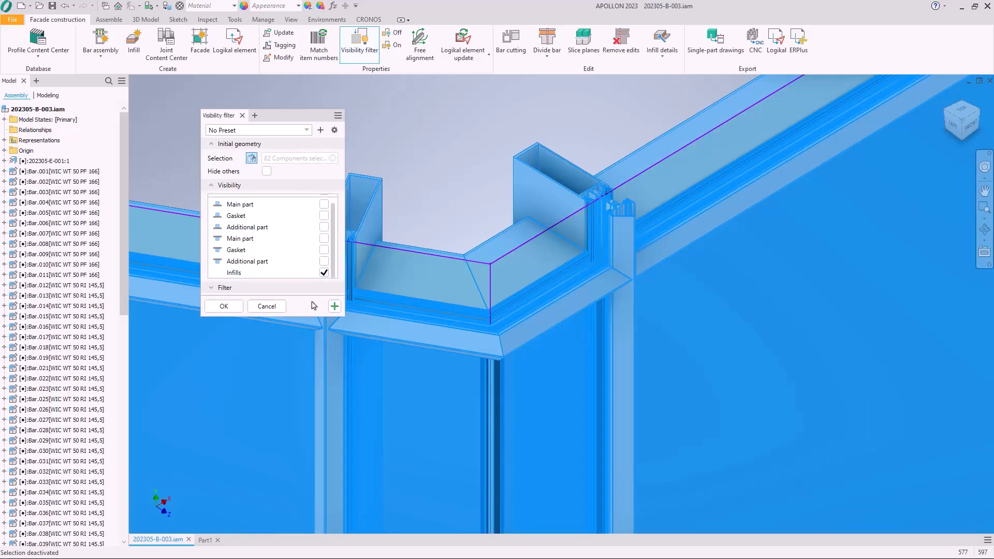
pyautogui.click(223, 306)
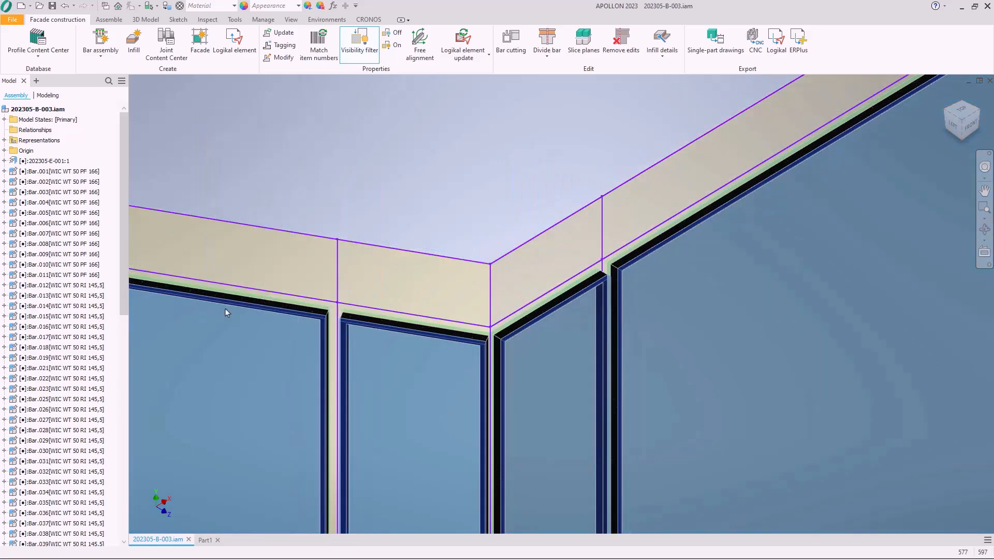
# Set the overlaps of the meeting vertical edges of the two upper corner glass infills to 11 mm for layer 1 and -3 mm for layers 2 and 3
pyautogui.click(984, 207)
pyautogui.moveTo(569, 391); pyautogui.dragTo(576, 395)
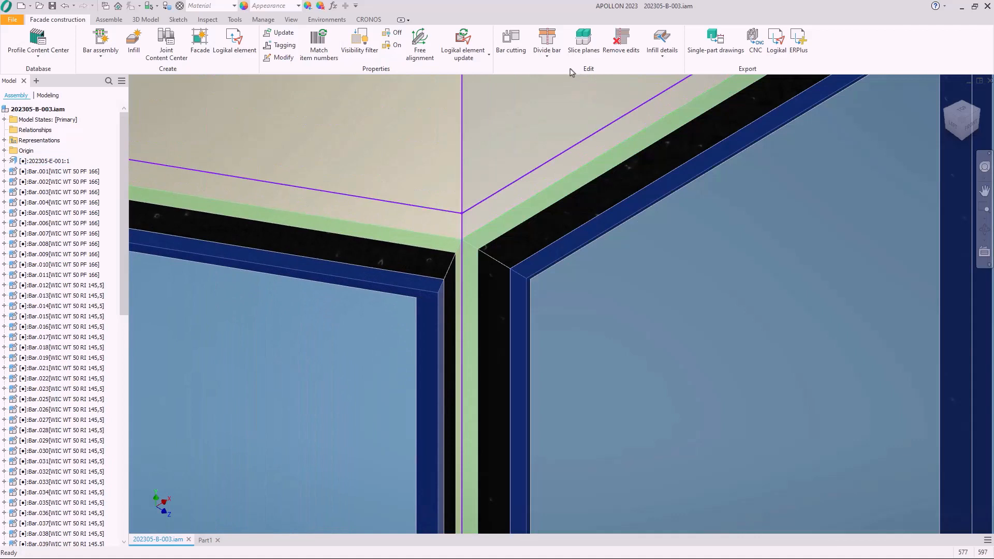
pyautogui.click(662, 41)
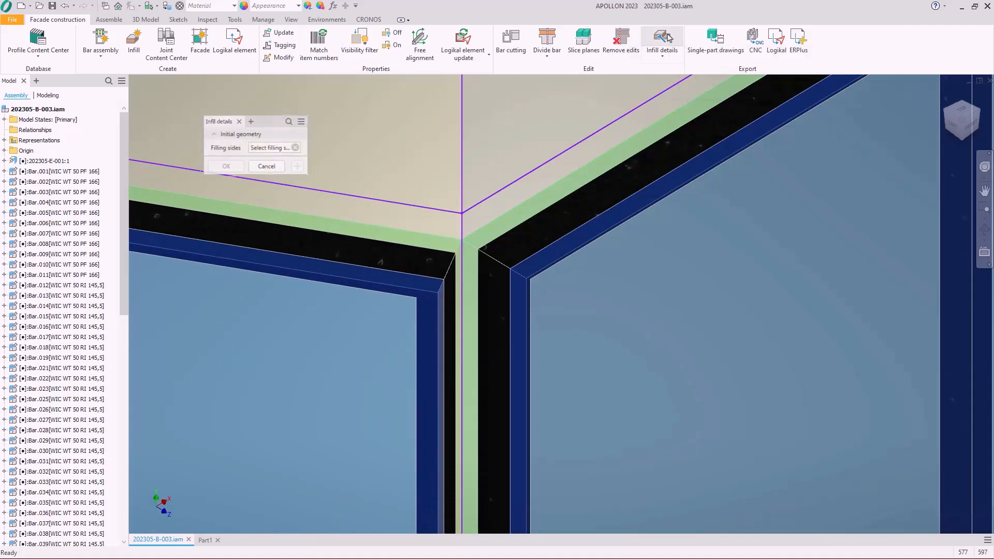
pyautogui.click(488, 294)
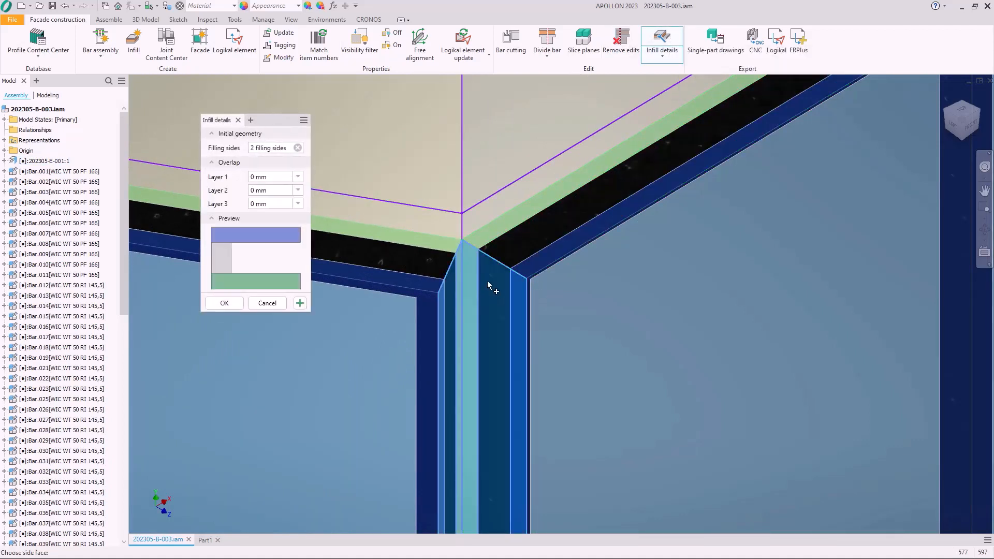
pyautogui.click(272, 177)
pyautogui.write('11')
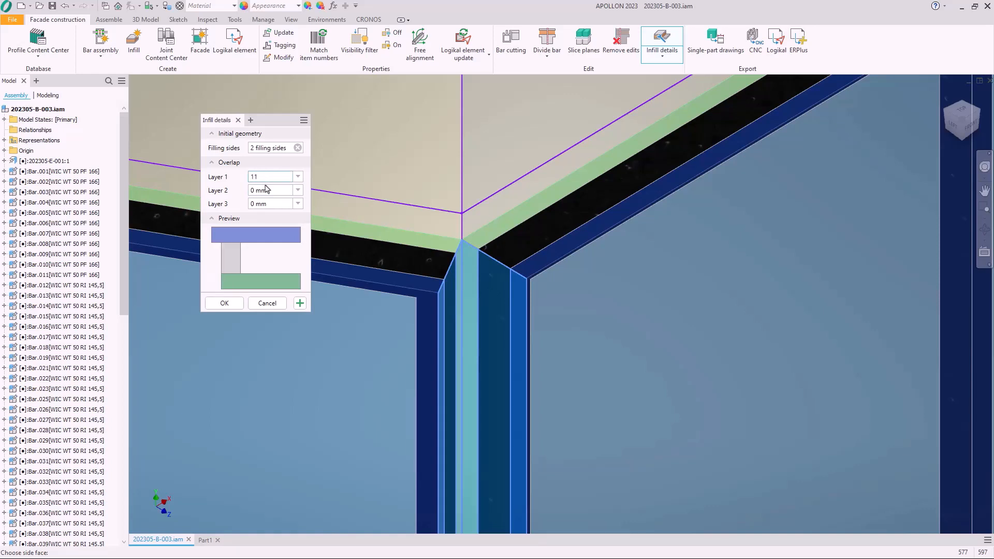
pyautogui.click(268, 190)
pyautogui.write('-3')
pyautogui.click(280, 204)
pyautogui.write('-')
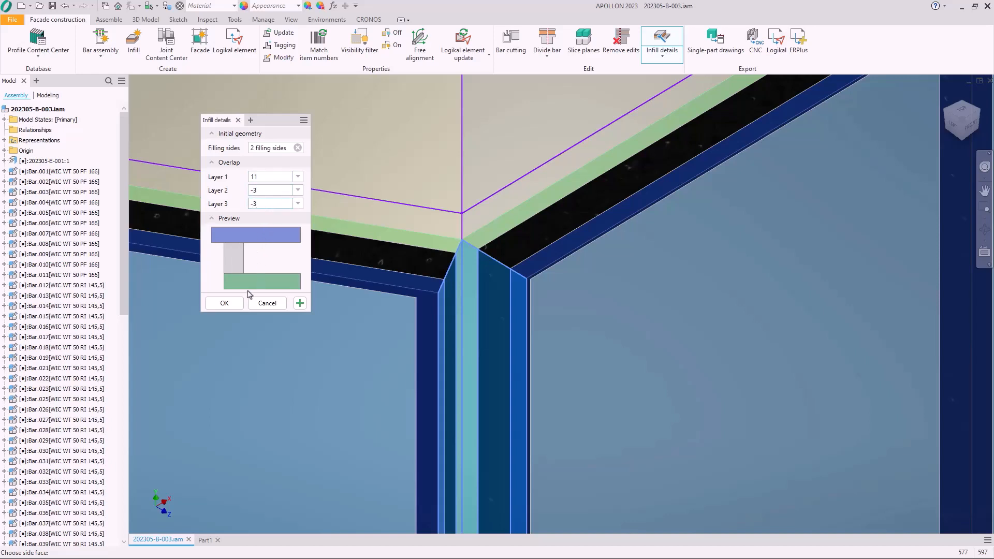
pyautogui.click(225, 306)
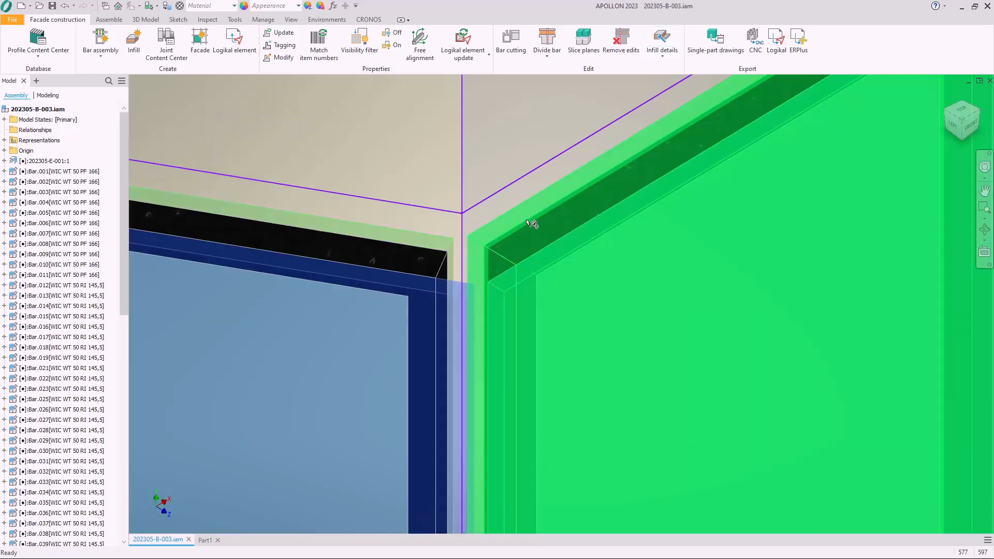
# Reapply the 11, -3 and -3 mm layer overlaps at the vertical edge of the upper corner glass, keeping the Infill details command active
pyautogui.keyDown('shift'); pyautogui.moveTo(528, 253); pyautogui.dragTo(469, 386, button='middle'); pyautogui.keyUp('shift')
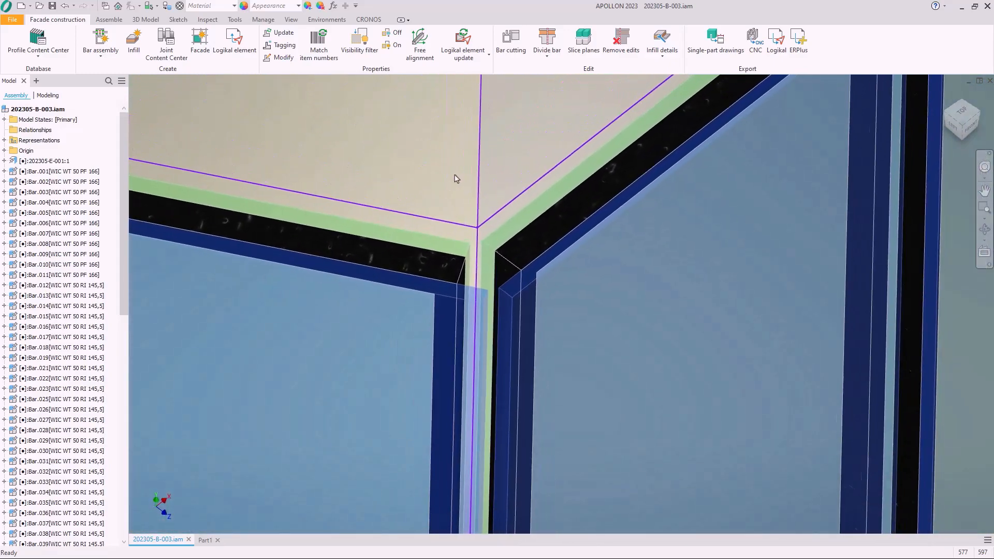
pyautogui.scroll(-3, 455, 179)
pyautogui.moveTo(526, 355); pyautogui.dragTo(490, 237, button='middle')
pyautogui.click(668, 40)
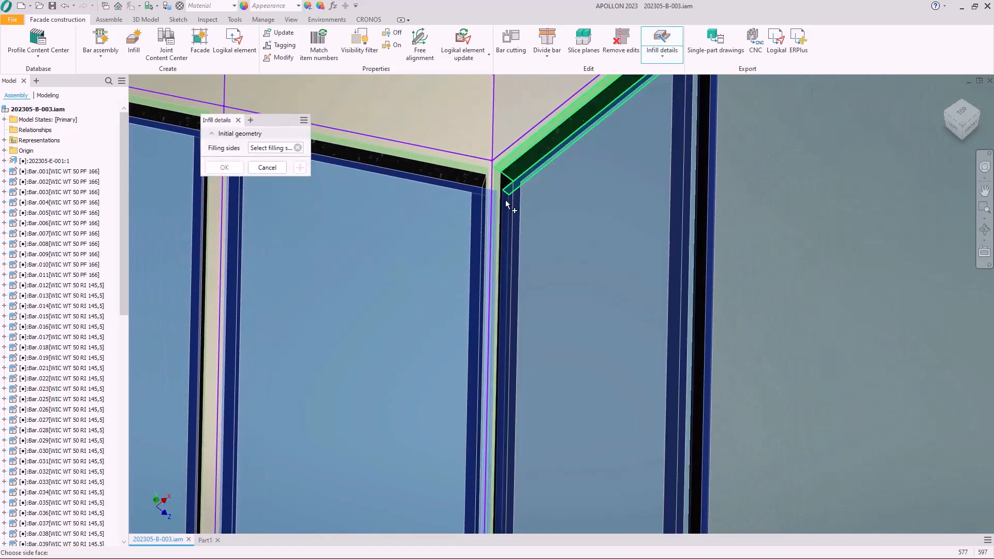
pyautogui.click(502, 209)
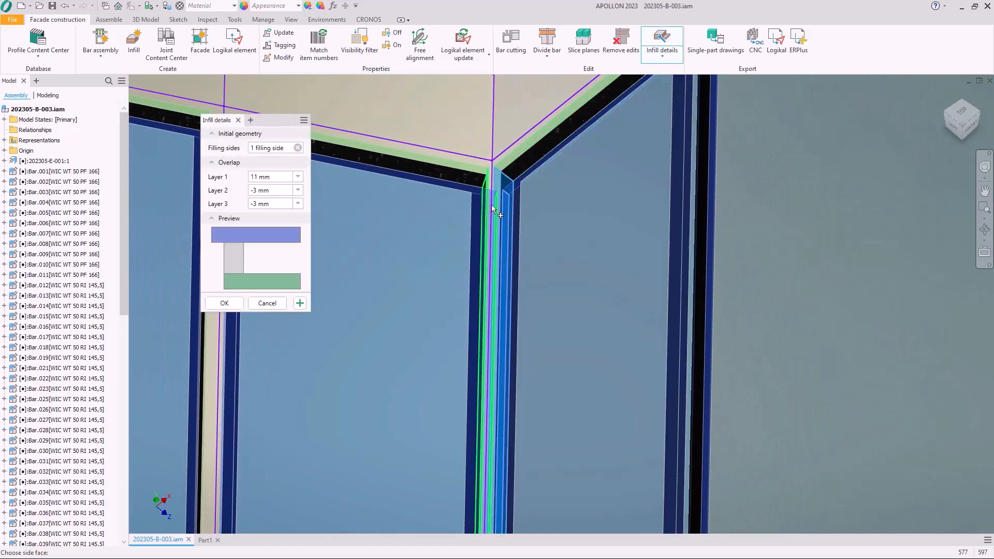
pyautogui.click(300, 302)
# Apply the infill details to the meeting vertical edges of the two narrow glass infills at the lower facade corner
pyautogui.scroll(-5, 510, 153)
pyautogui.moveTo(506, 393); pyautogui.dragTo(498, 161, button='middle')
pyautogui.scroll(3, 501, 278)
pyautogui.scroll(8, 502, 279)
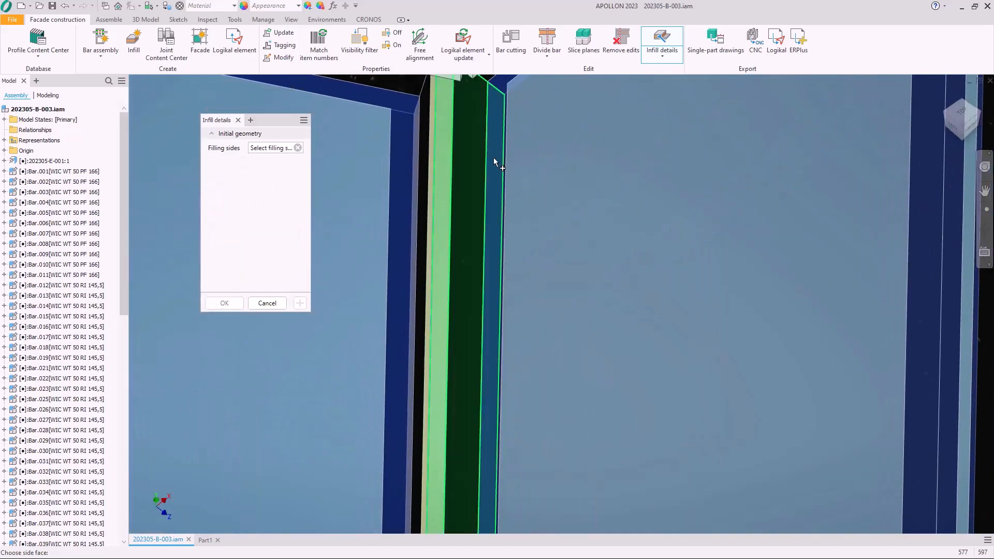
pyautogui.click(419, 181)
pyautogui.click(417, 181)
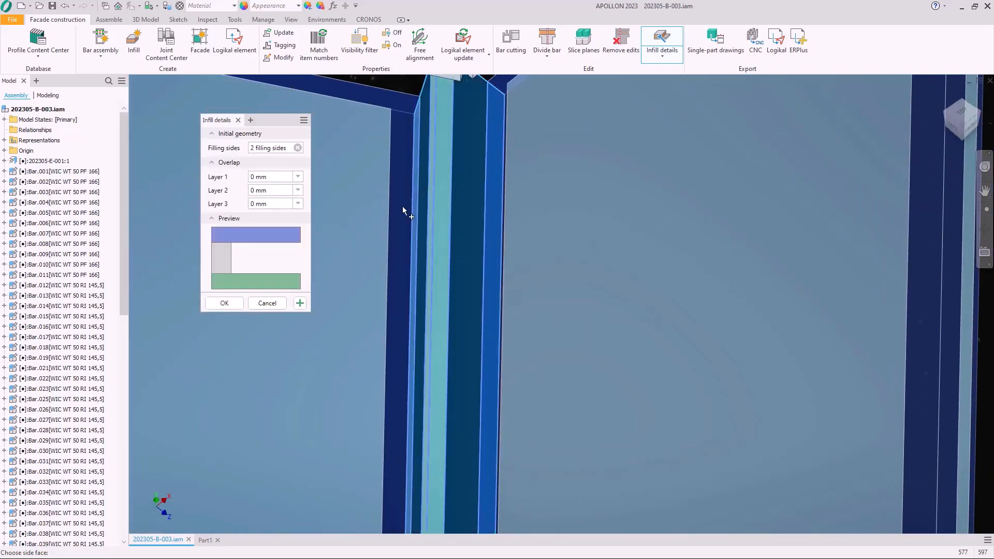
pyautogui.click(218, 305)
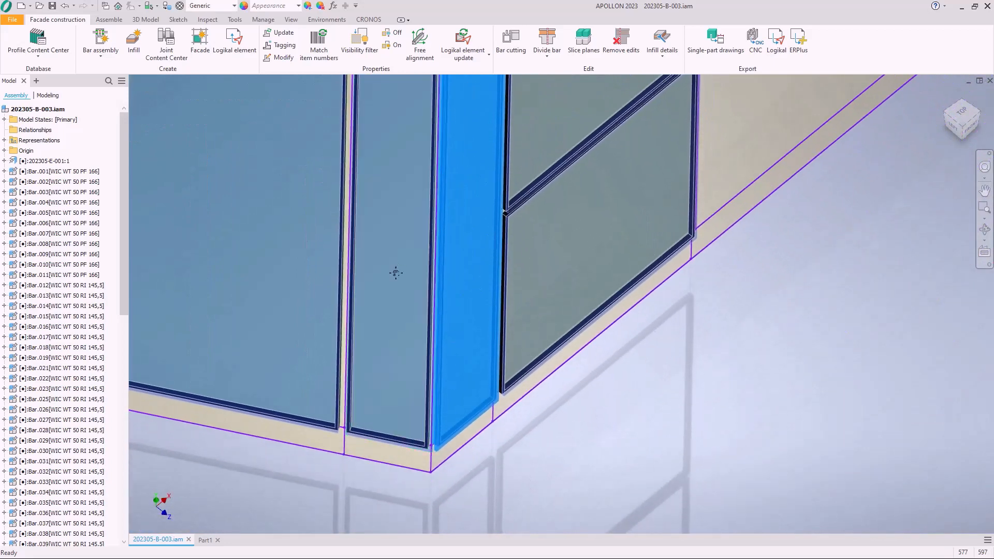
# Clear the infill selection and turn the visibility of the hidden facade bars back on
pyautogui.scroll(-3, 519, 331)
pyautogui.click(726, 511)
pyautogui.scroll(-4, 610, 417)
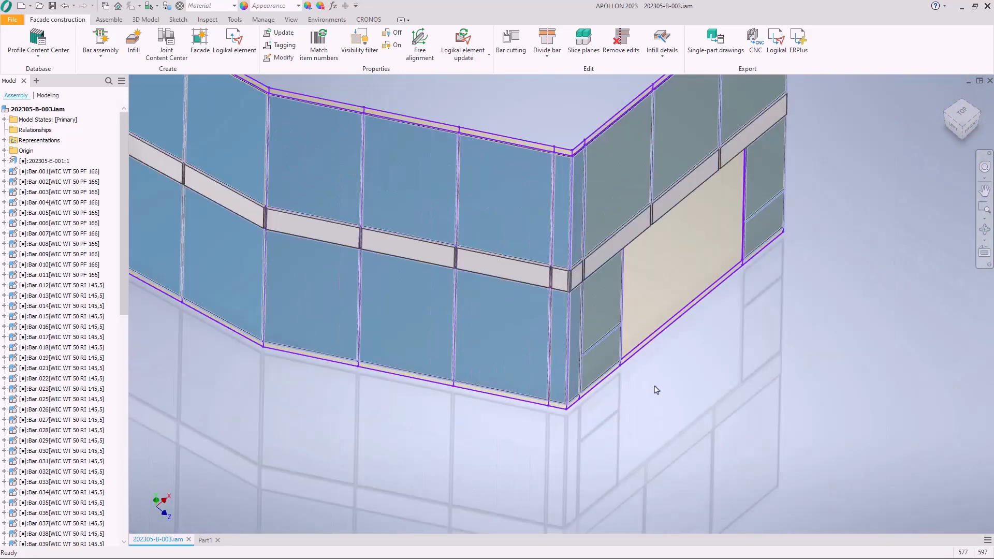
pyautogui.moveTo(665, 395); pyautogui.dragTo(717, 453, button='middle')
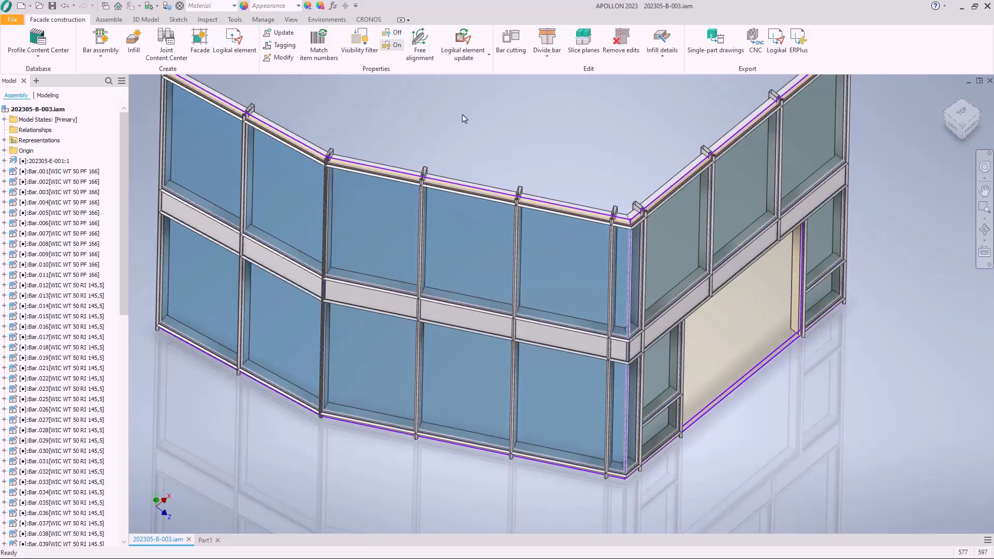
# Show the door opening from the front and load position 005 of project APOLLON Webinar 2023.1 as a Logikal element
pyautogui.click(974, 129)
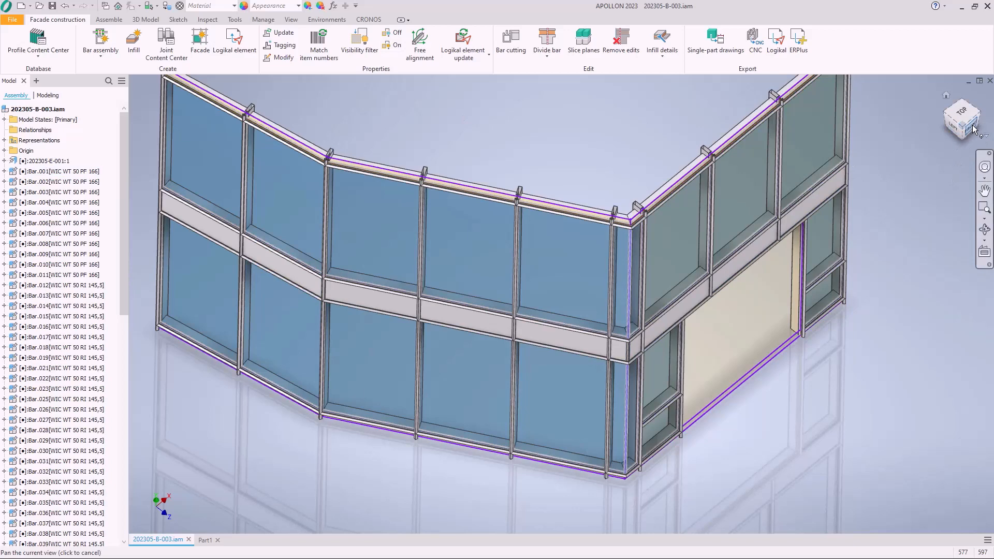
pyautogui.click(984, 207)
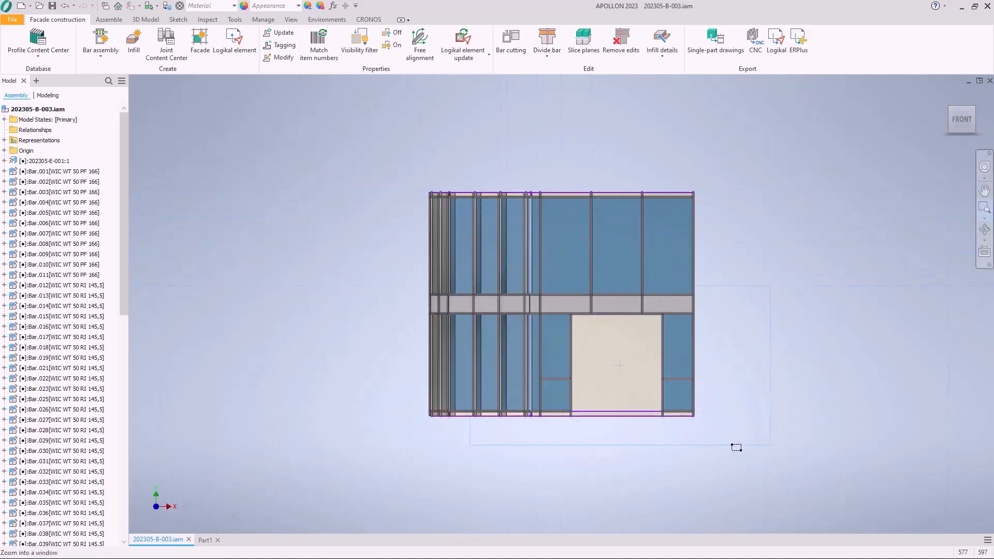
pyautogui.moveTo(738, 442); pyautogui.dragTo(504, 283)
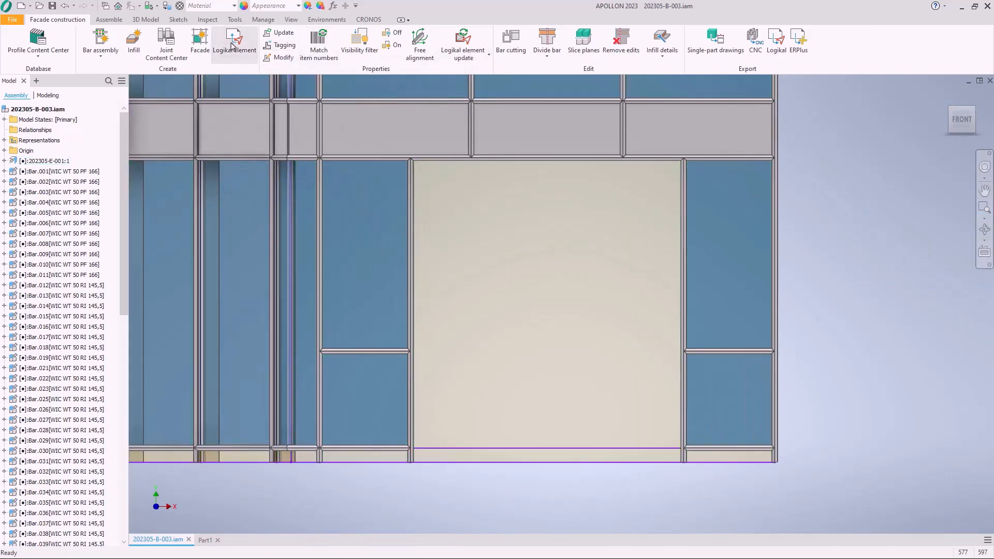
pyautogui.click(232, 45)
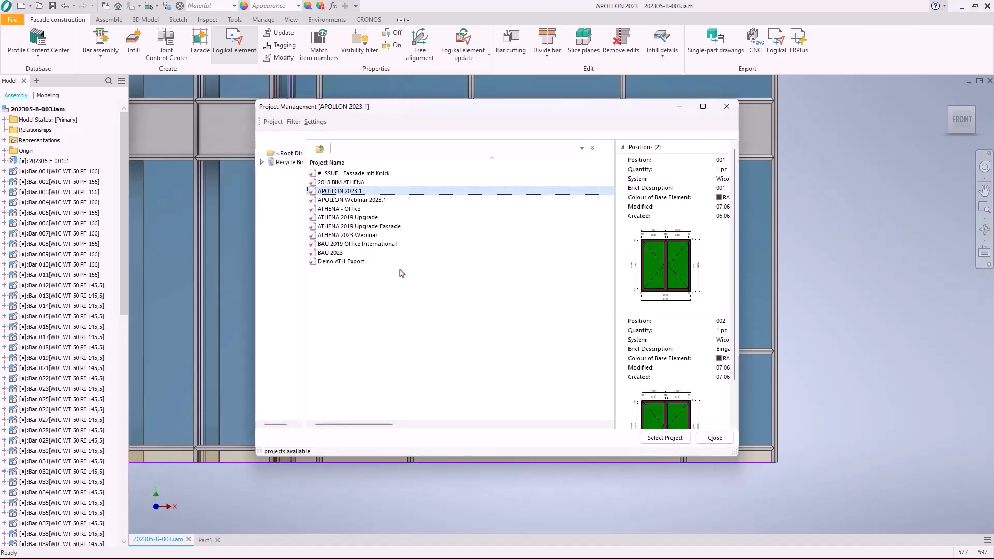
pyautogui.click(357, 199)
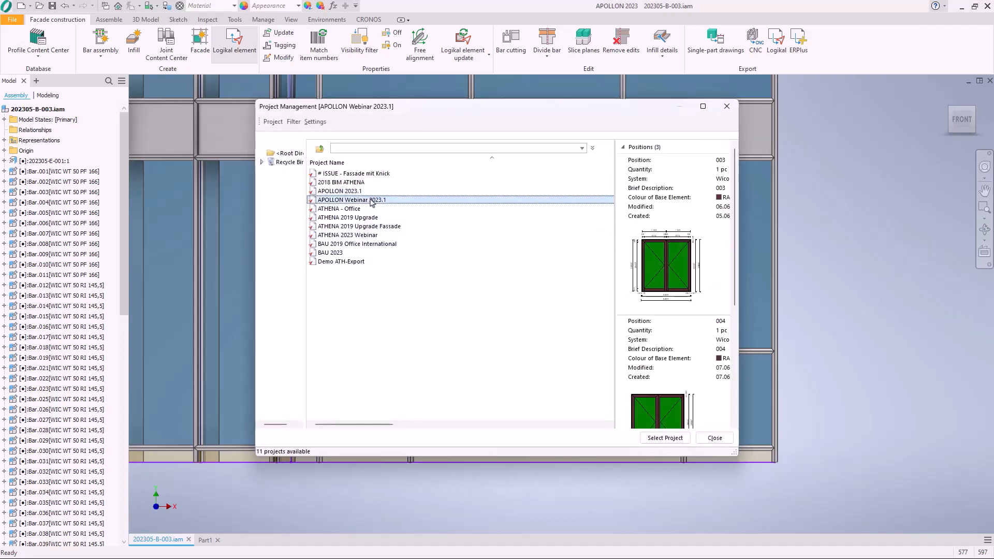
pyautogui.doubleClick(369, 200)
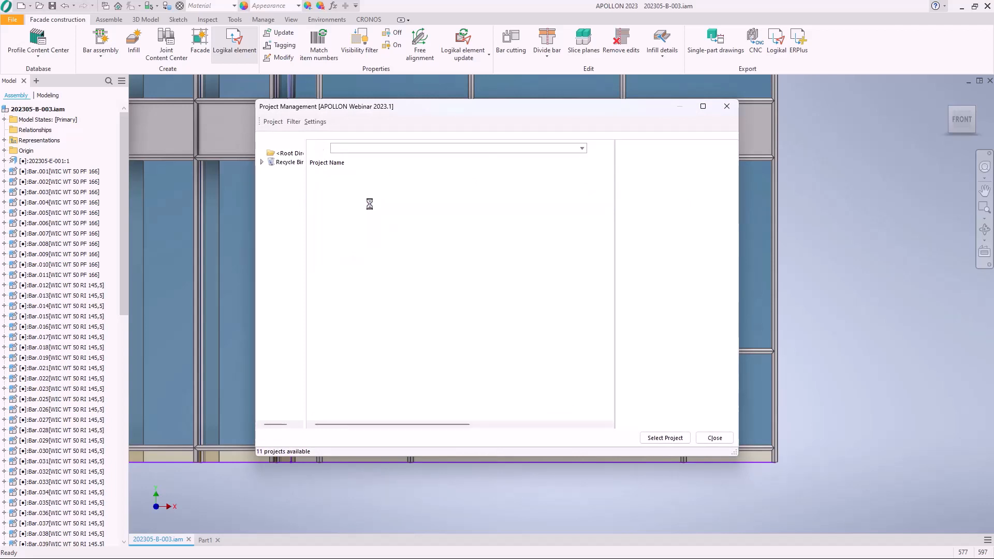
pyautogui.click(385, 207)
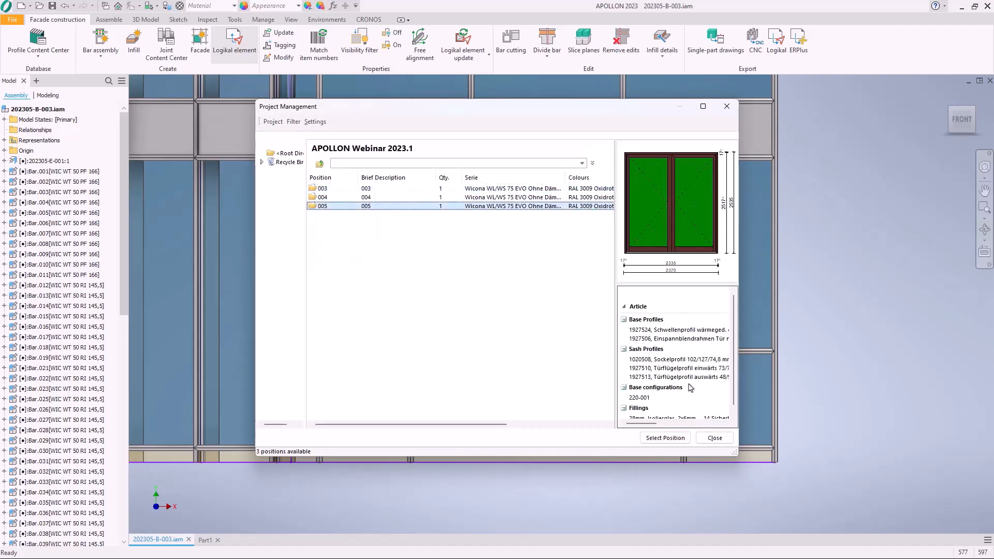
pyautogui.click(665, 438)
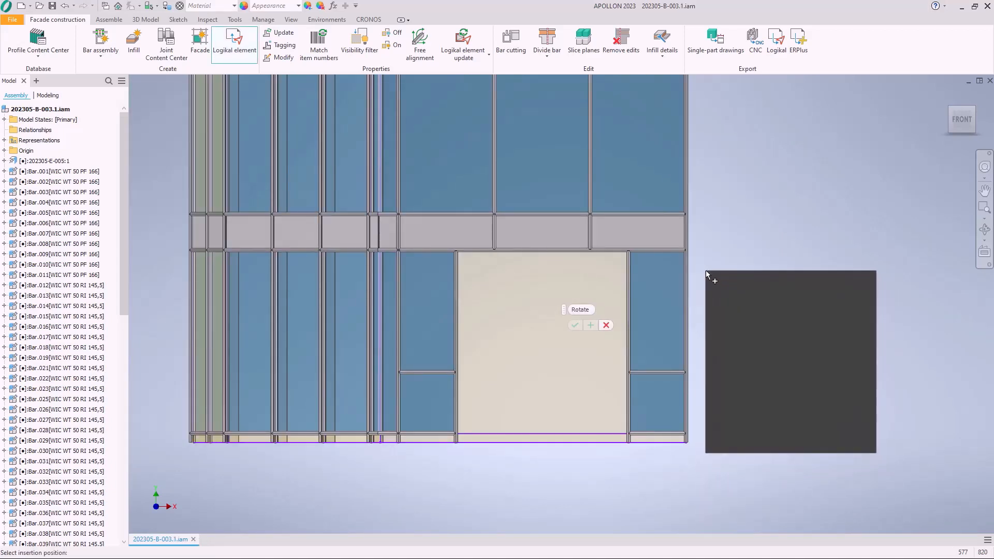
# Place a single copy of the Logikal double door in the free space beside the front facade, level with the door opening
pyautogui.click(706, 270)
pyautogui.rightClick(732, 309)
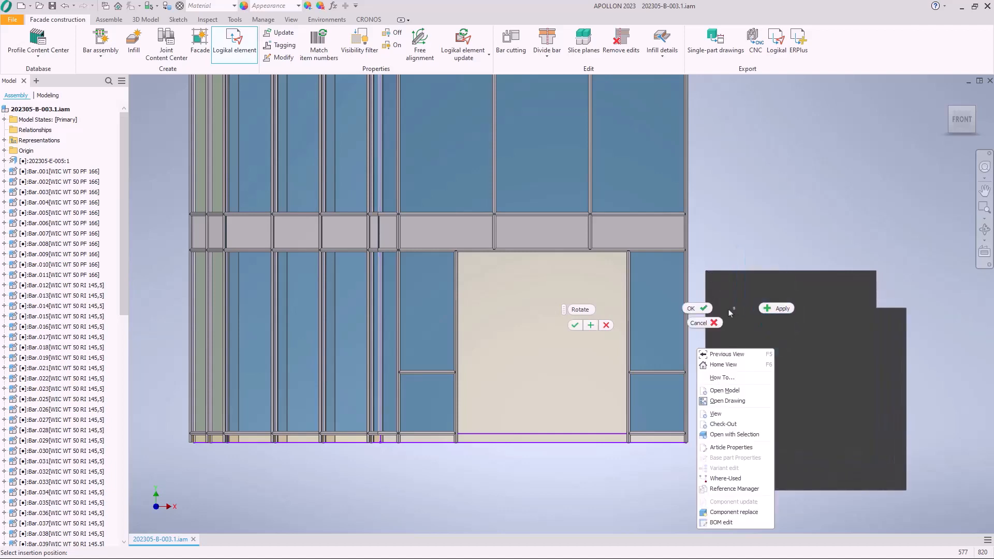
pyautogui.click(703, 310)
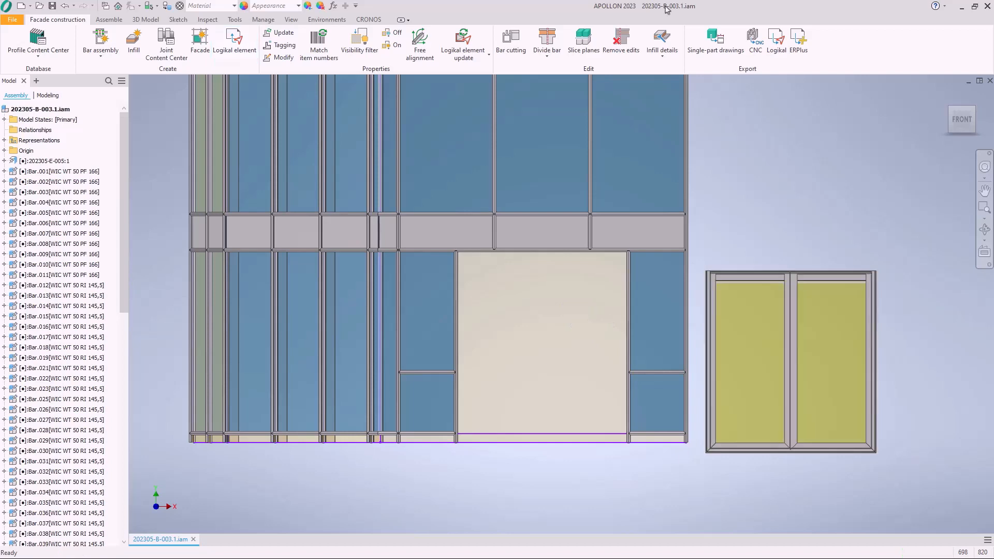
# Attach the Logikal double door to the surface of the open facade field, using the field's vertical edge for alignment, and inspect it closely
pyautogui.click(472, 58)
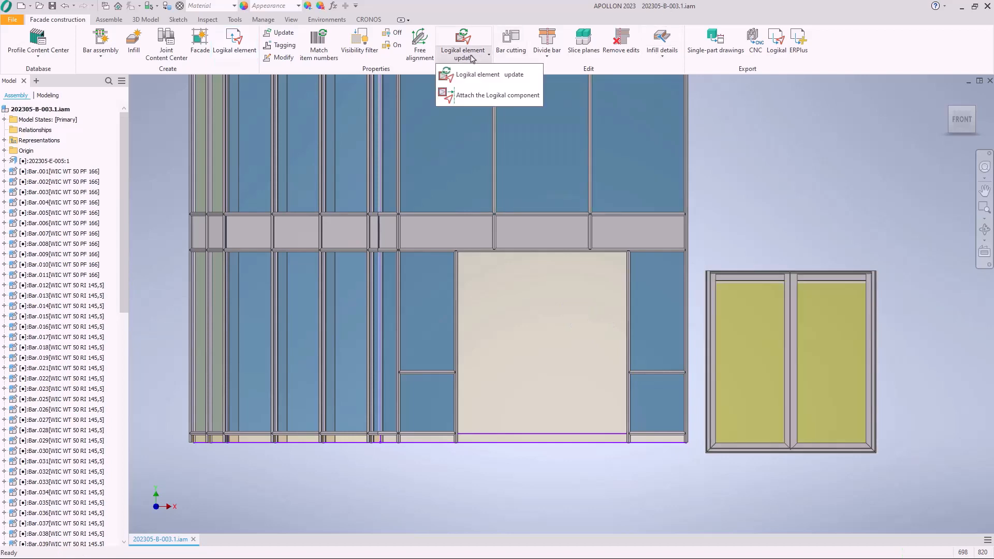
pyautogui.click(475, 97)
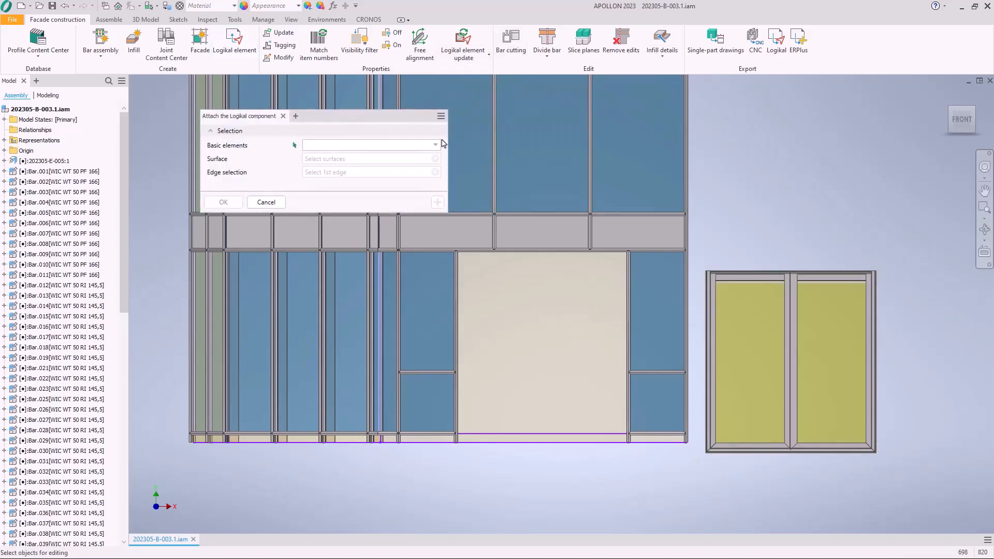
pyautogui.click(435, 145)
pyautogui.click(327, 158)
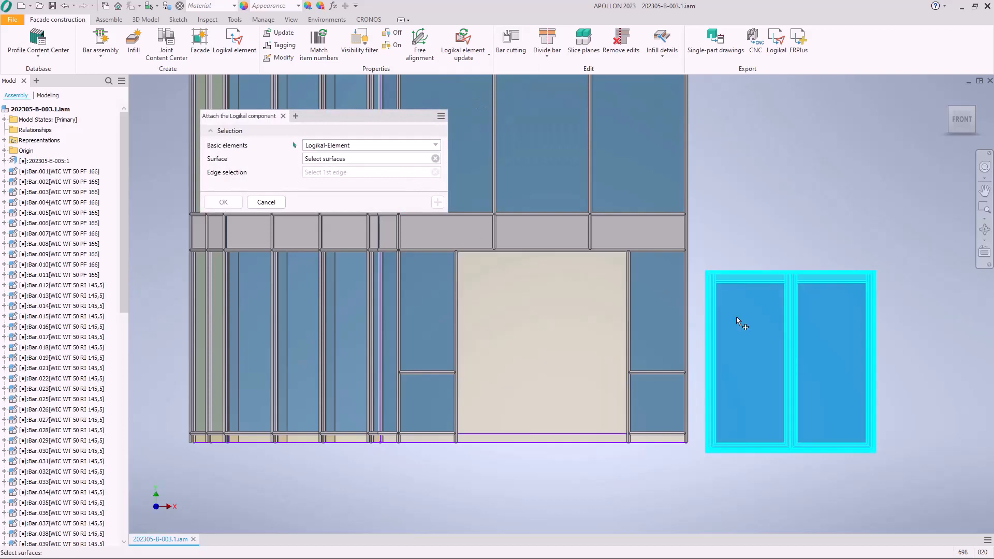
pyautogui.click(523, 311)
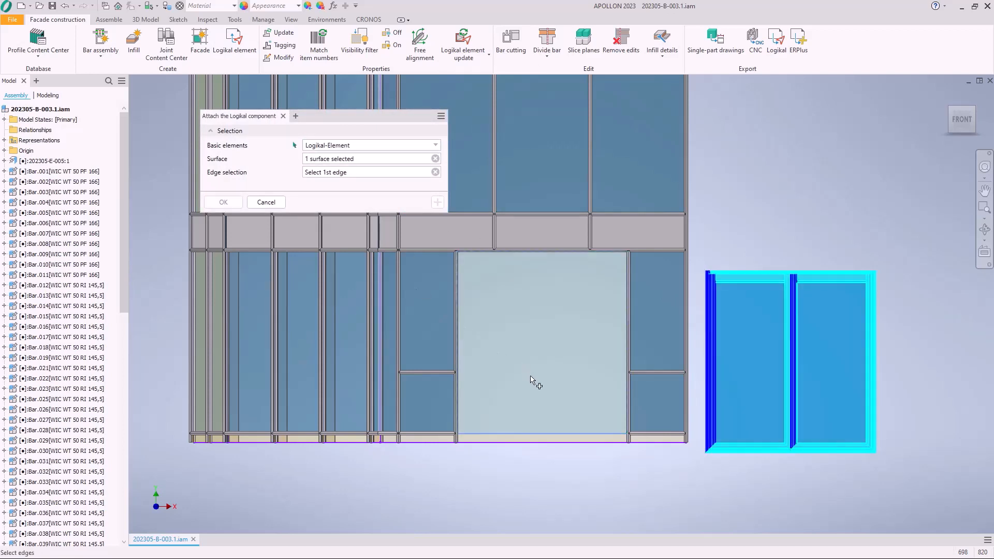
pyautogui.click(628, 339)
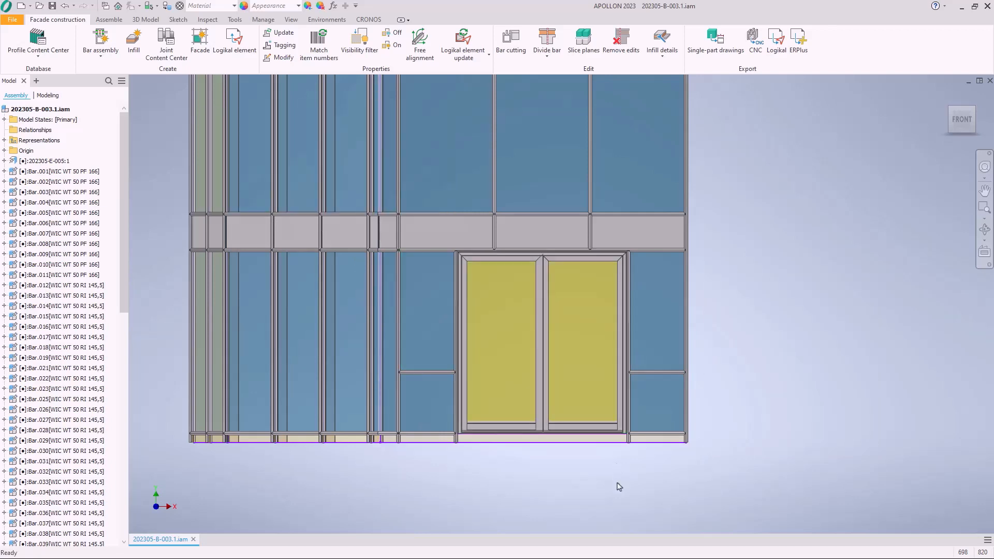
pyautogui.scroll(-1, 617, 487)
pyautogui.click(984, 207)
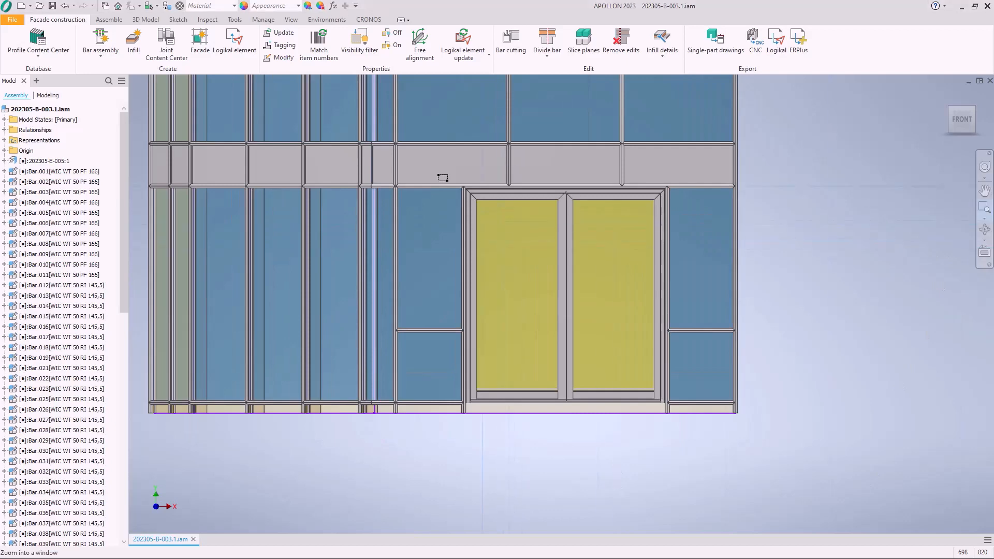
pyautogui.moveTo(438, 175); pyautogui.dragTo(727, 435)
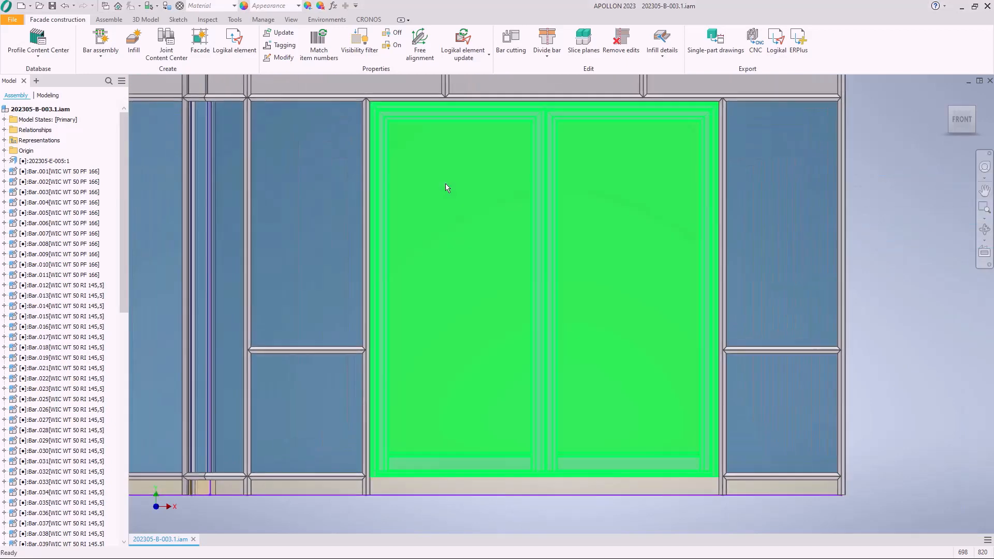
# Examine how the double door's upper frame corner meets the surrounding facade mullion and transom
pyautogui.moveTo(445, 187); pyautogui.dragTo(483, 290, button='middle')
pyautogui.scroll(-5, 401, 207)
pyautogui.keyDown('shift'); pyautogui.moveTo(408, 209); pyautogui.dragTo(486, 203, button='middle'); pyautogui.keyUp('shift')
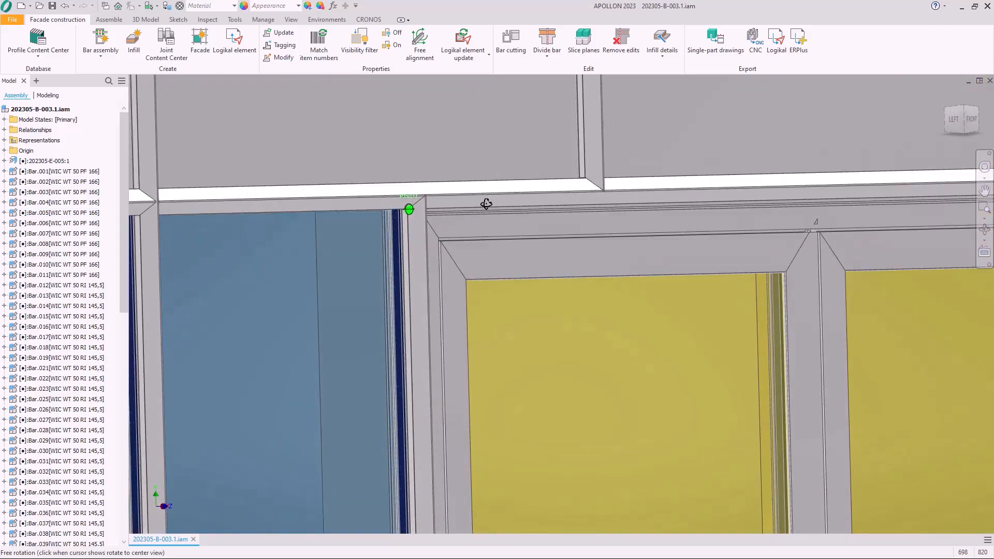
pyautogui.scroll(6, 496, 174)
pyautogui.scroll(-5, 543, 457)
# Inspect the double door's bottom edge from below and check how its frame profile sits in the adjacent mullion sections
pyautogui.keyDown('shift'); pyautogui.moveTo(553, 466); pyautogui.dragTo(478, 394, button='middle'); pyautogui.keyUp('shift')
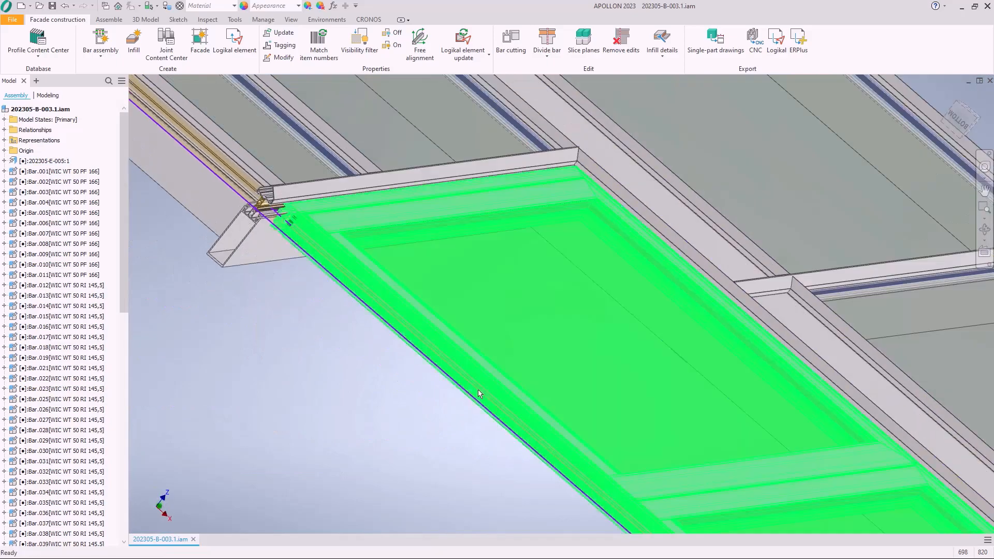
pyautogui.scroll(-5, 243, 236)
pyautogui.keyDown('shift'); pyautogui.moveTo(240, 237); pyautogui.dragTo(167, 321, button='middle'); pyautogui.keyUp('shift')
pyautogui.scroll(4, 233, 193)
pyautogui.moveTo(717, 359); pyautogui.dragTo(217, 343, button='middle')
pyautogui.keyDown('shift'); pyautogui.moveTo(775, 421); pyautogui.dragTo(805, 340, button='middle'); pyautogui.keyUp('shift')
pyautogui.moveTo(785, 434); pyautogui.dragTo(762, 328, button='middle')
pyautogui.scroll(-4, 741, 359)
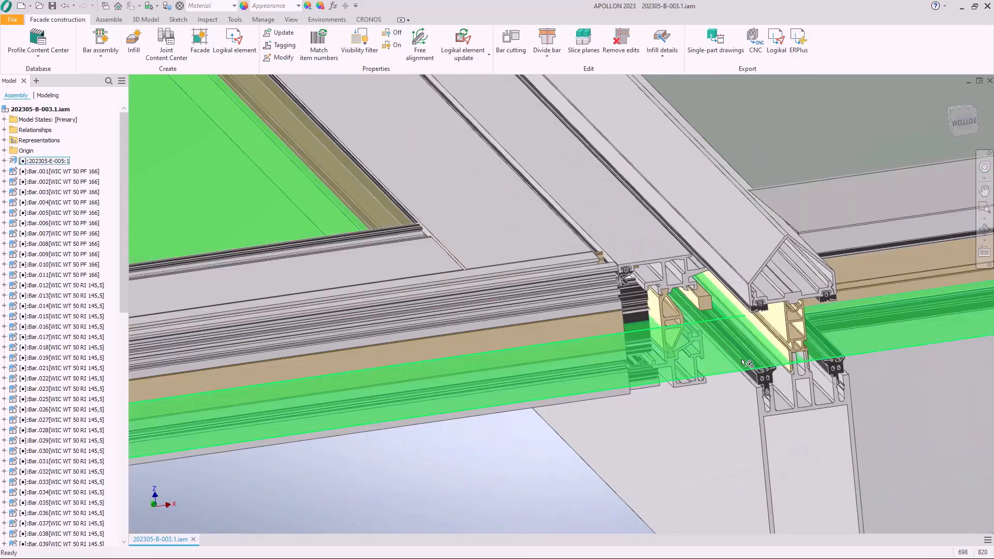
pyautogui.keyDown('shift'); pyautogui.moveTo(741, 359); pyautogui.dragTo(782, 474, button='middle'); pyautogui.keyUp('shift')
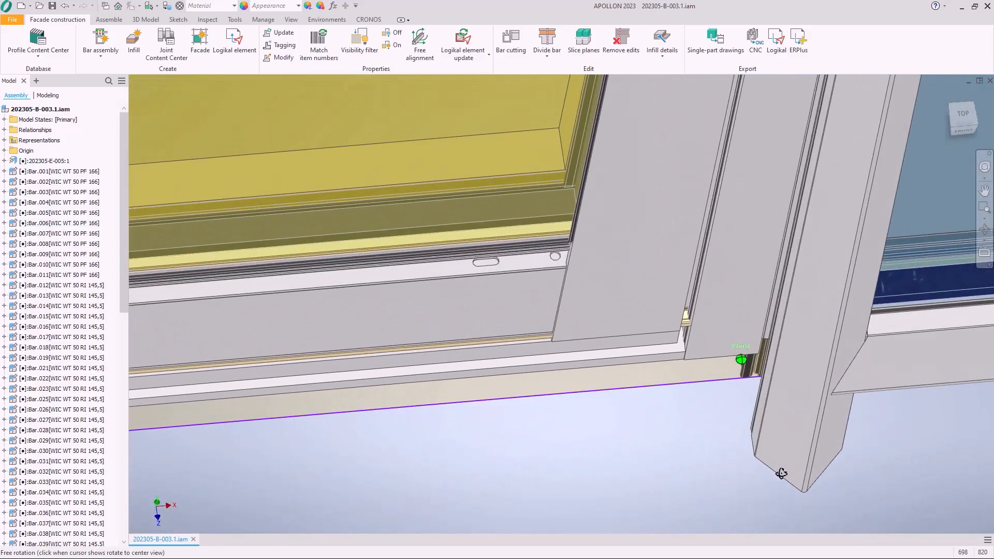
# Use Free alignment to align the mullion at the bend of the long facade side to surface A
pyautogui.click(964, 131)
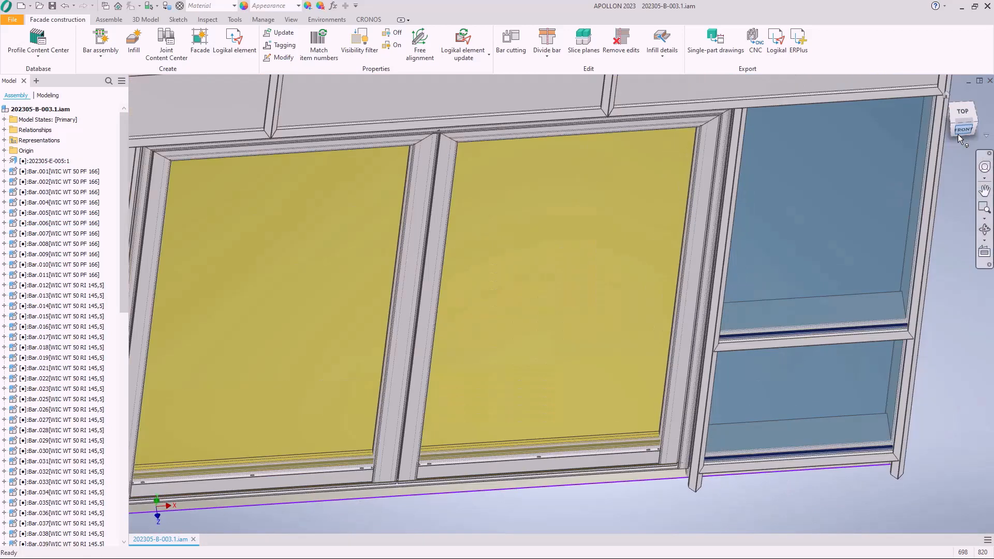
pyautogui.click(950, 109)
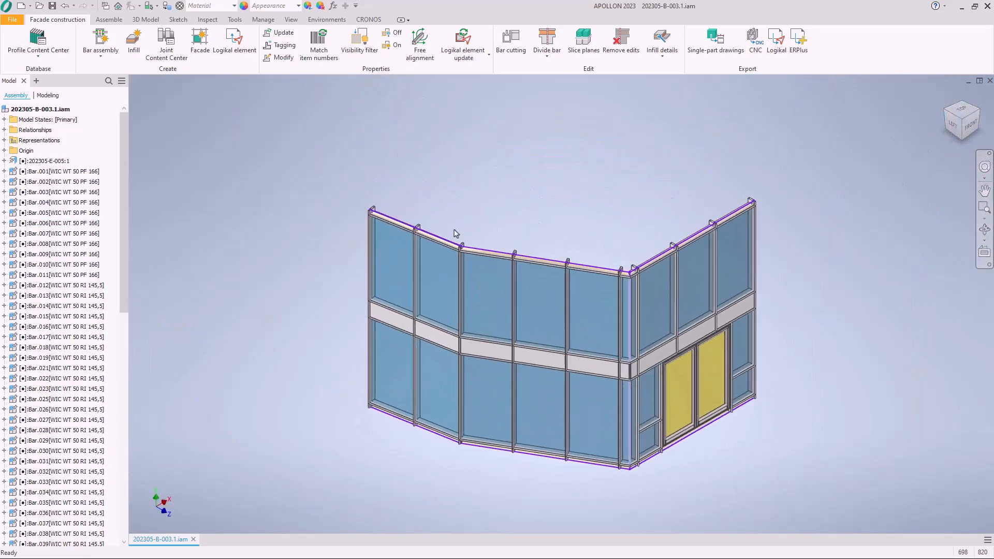
pyautogui.click(984, 208)
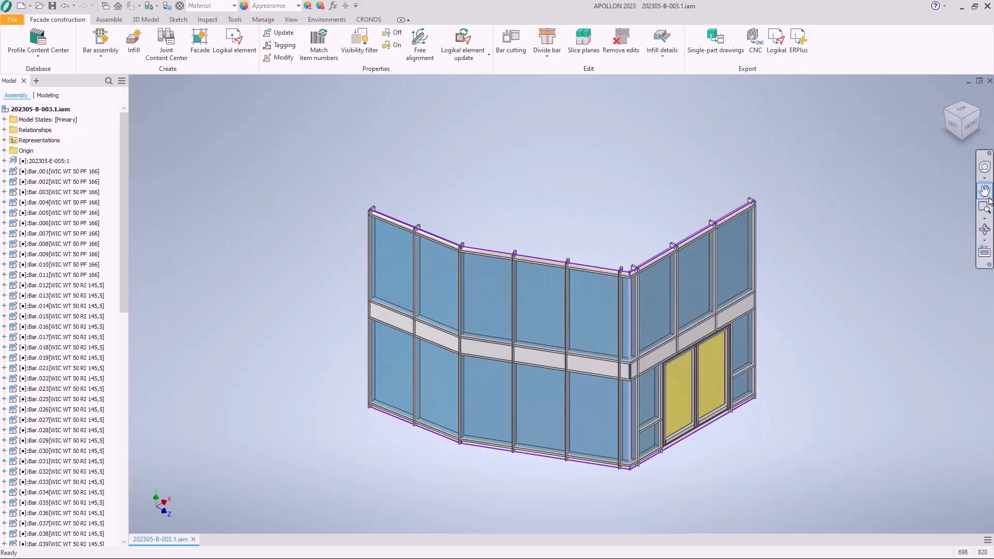
pyautogui.moveTo(451, 237); pyautogui.dragTo(484, 288)
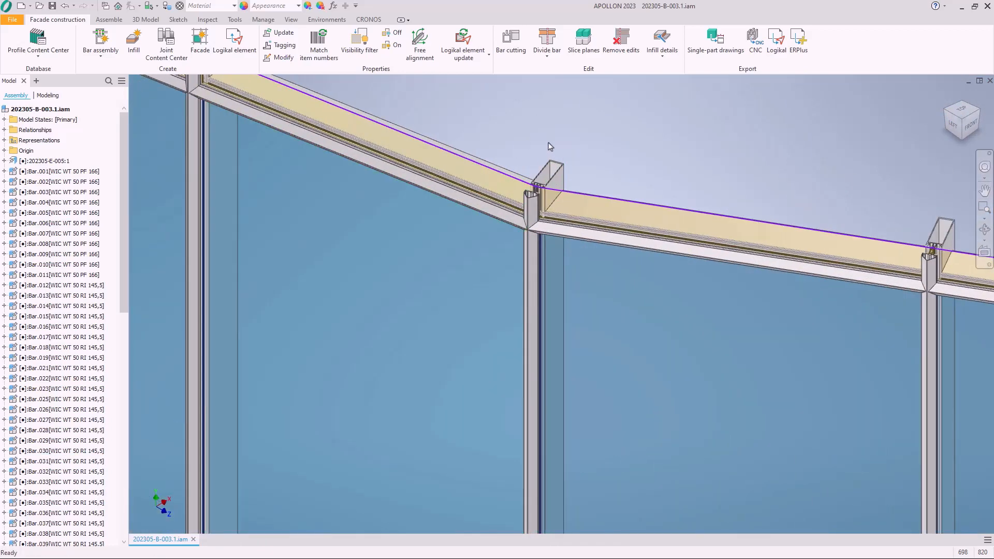
pyautogui.scroll(-2, 533, 127)
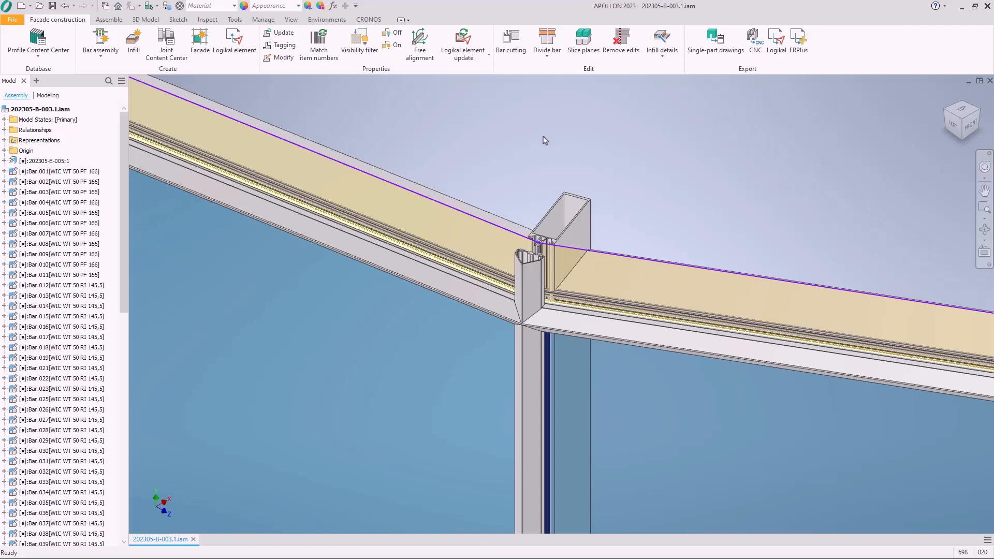
pyautogui.click(414, 46)
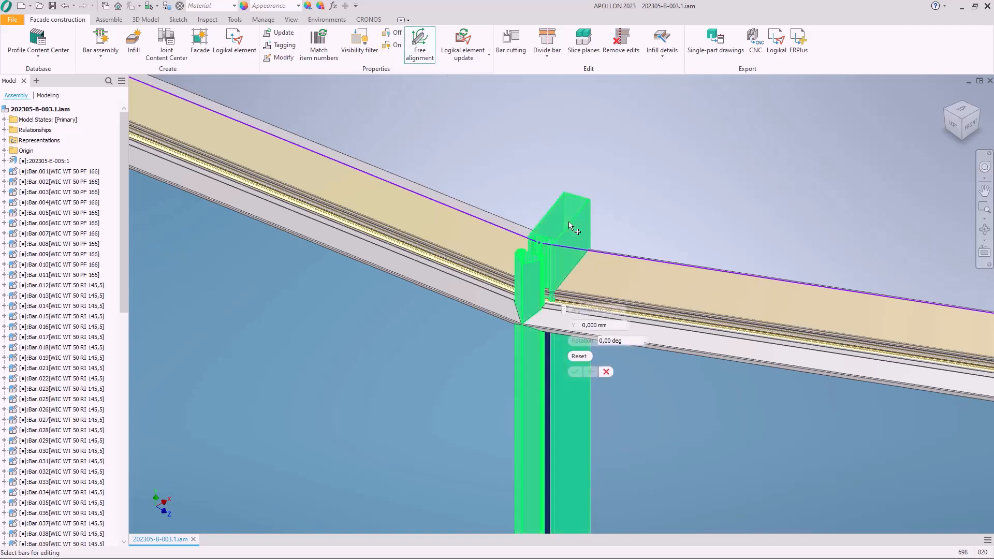
pyautogui.click(569, 228)
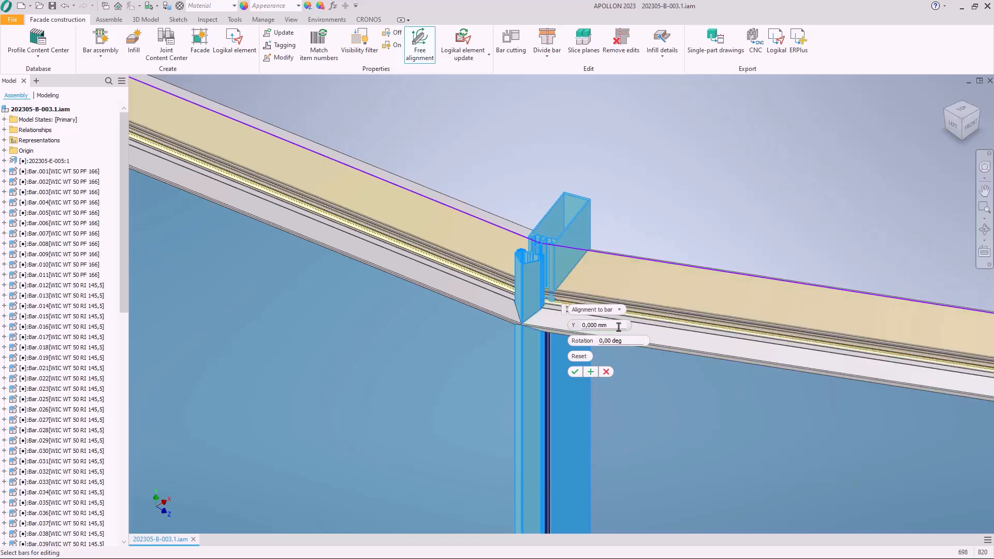
pyautogui.click(619, 309)
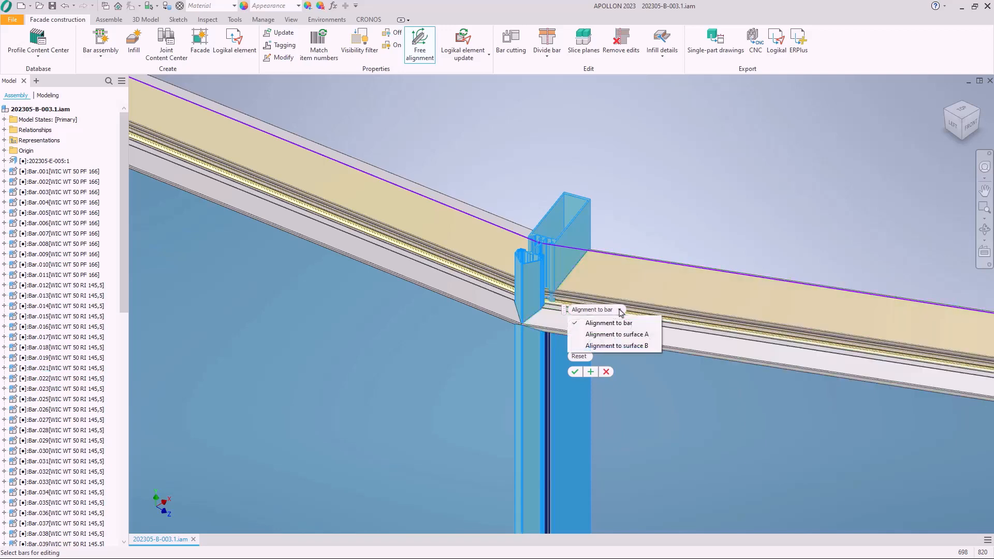
pyautogui.click(624, 334)
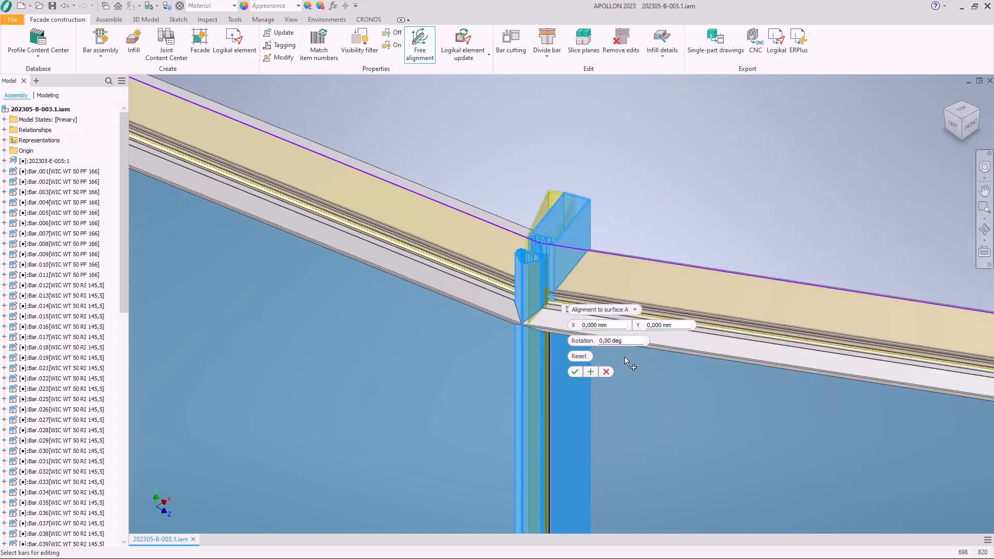
pyautogui.click(574, 372)
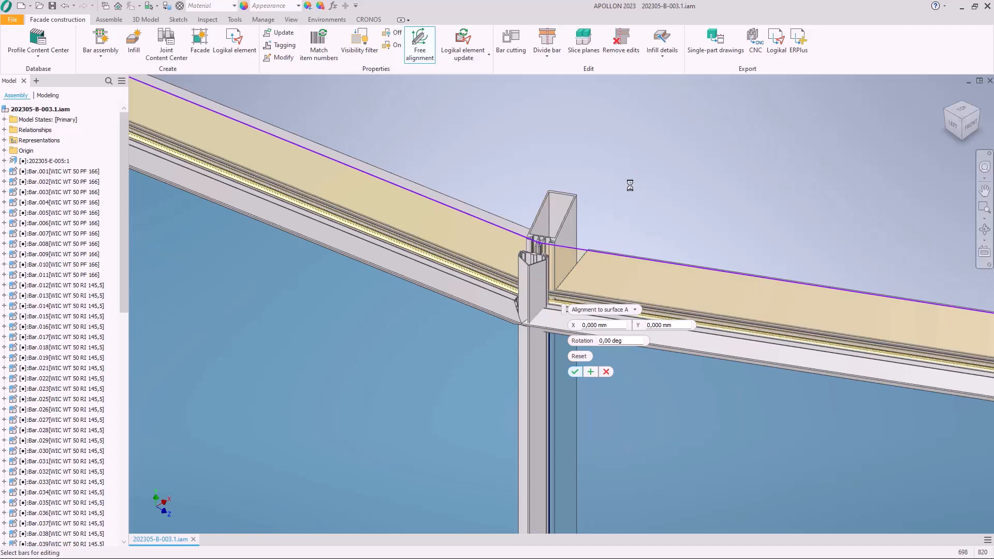
# Face the long facade side squarely and hide the base surface component 202305-E-005:1
pyautogui.scroll(-3, 630, 185)
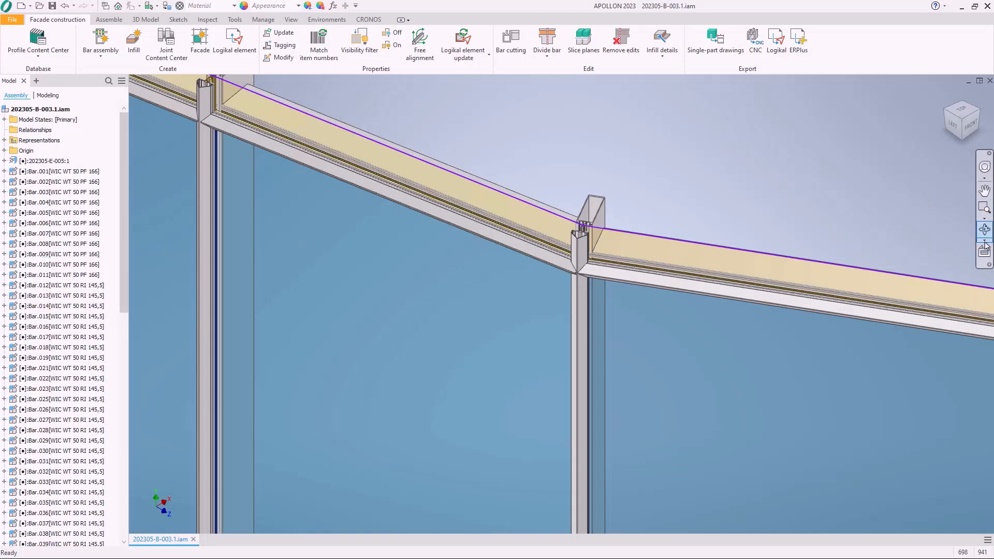
pyautogui.click(984, 251)
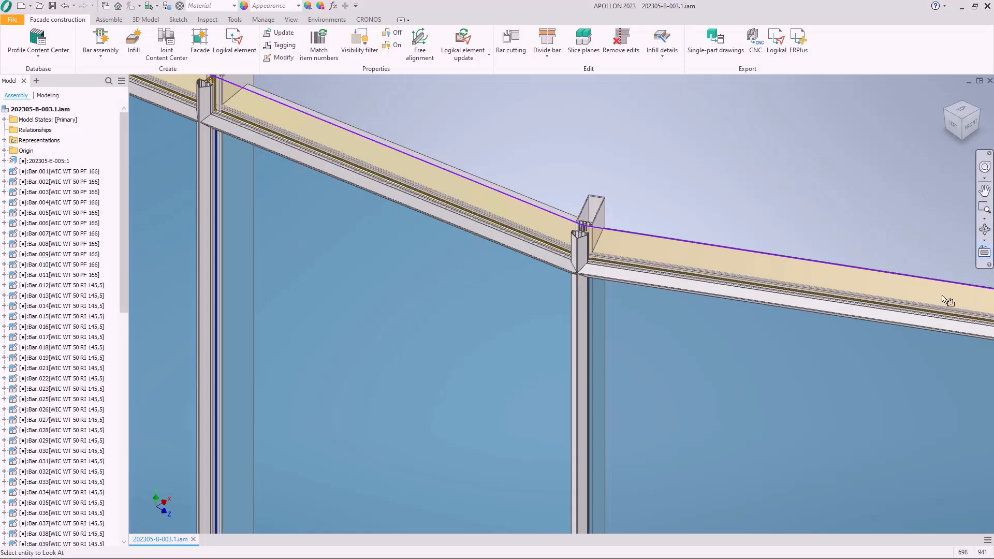
pyautogui.click(828, 390)
pyautogui.scroll(-2, 611, 305)
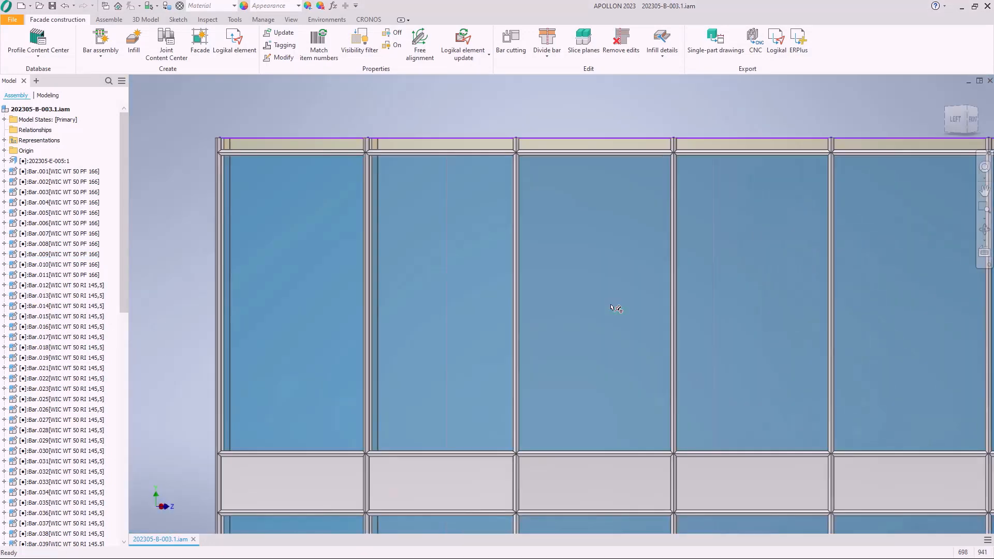
pyautogui.moveTo(721, 244); pyautogui.dragTo(519, 238, button='middle')
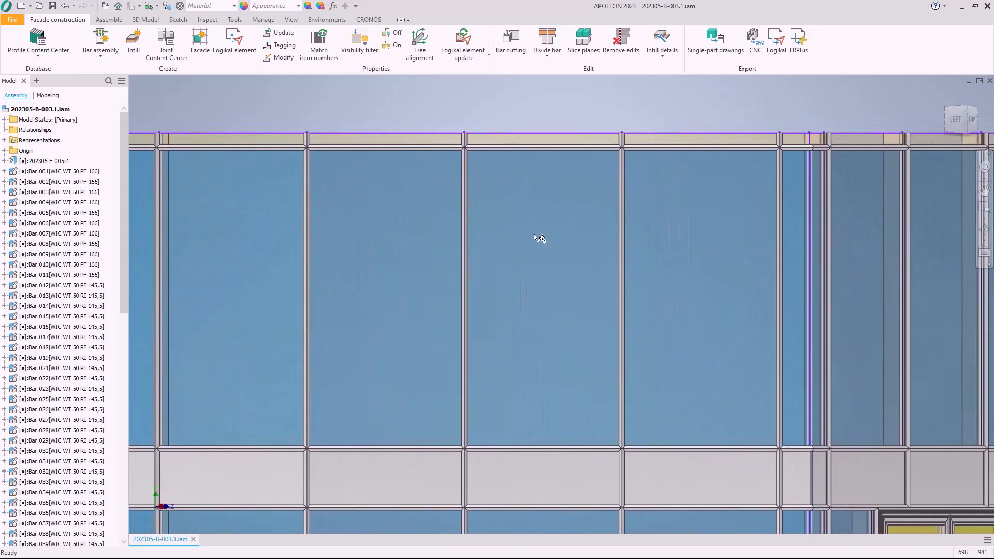
pyautogui.scroll(-1, 435, 195)
pyautogui.click(585, 138)
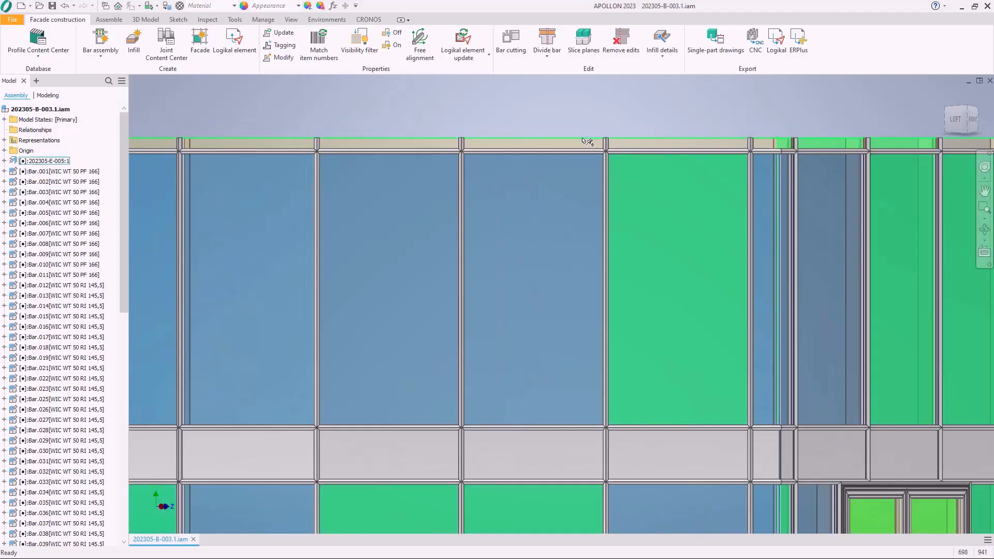
pyautogui.rightClick(586, 117)
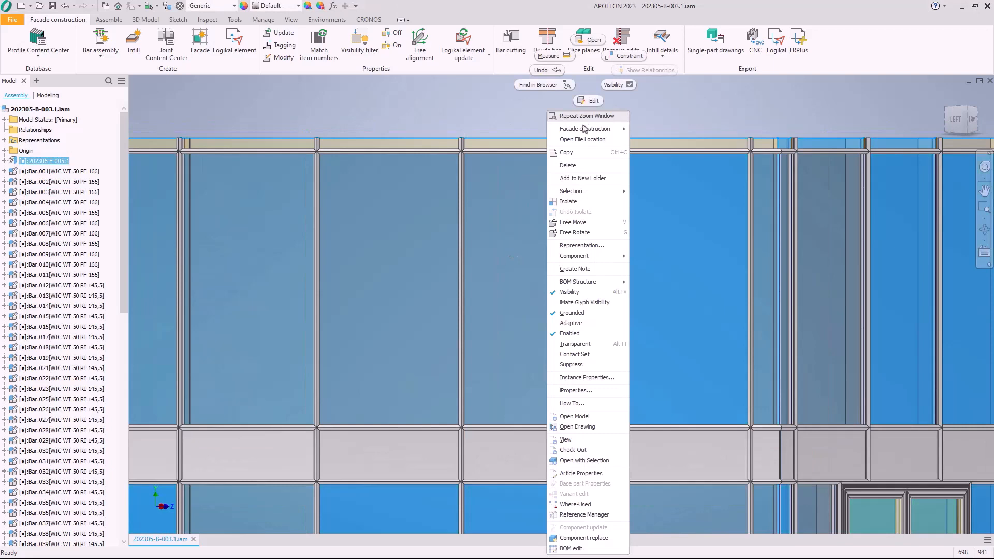
pyautogui.click(570, 292)
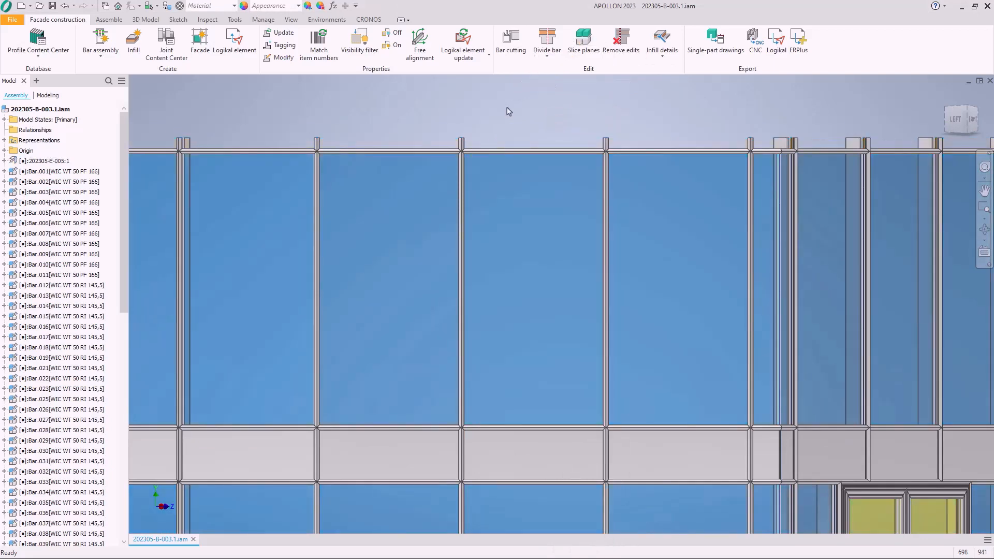
# Review the complete facade with its corner and double door, from the side and in the isometric view
pyautogui.scroll(3, 509, 111)
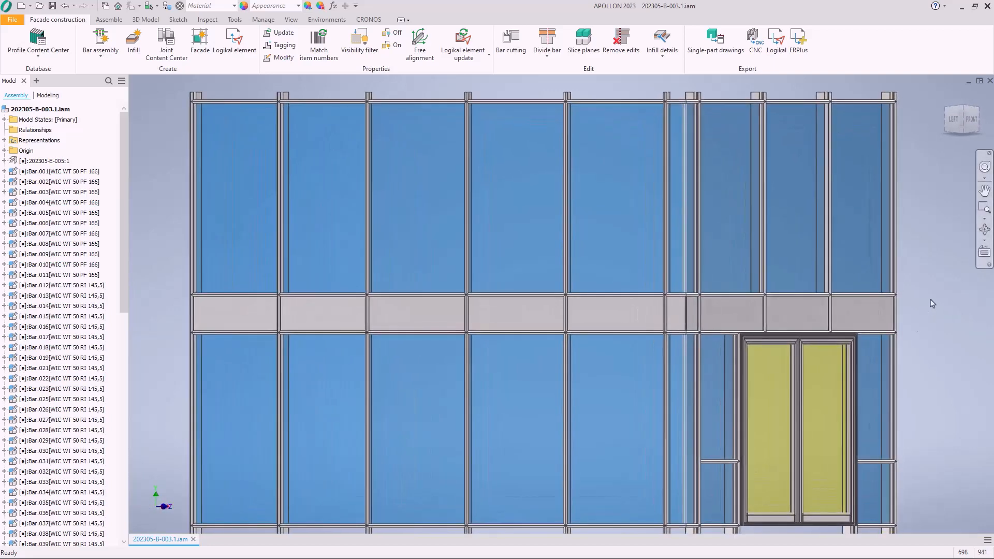
pyautogui.moveTo(936, 288); pyautogui.dragTo(928, 280, button='middle')
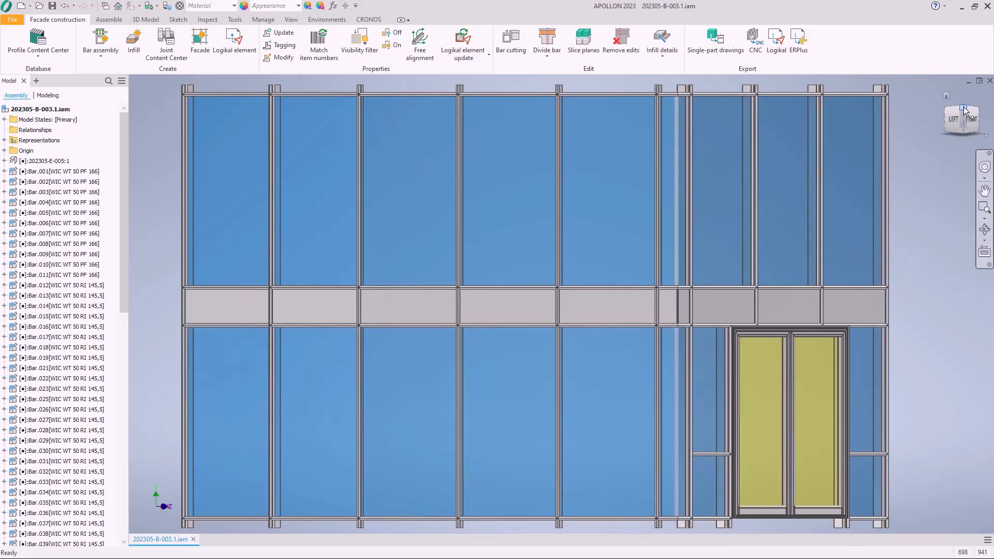
pyautogui.click(959, 123)
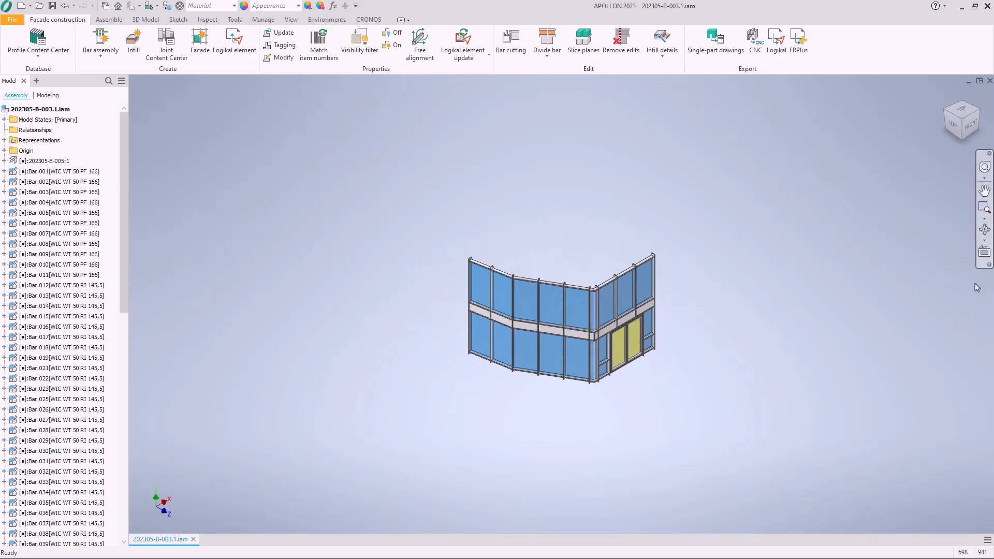
pyautogui.scroll(5, 889, 285)
pyautogui.scroll(5, 890, 286)
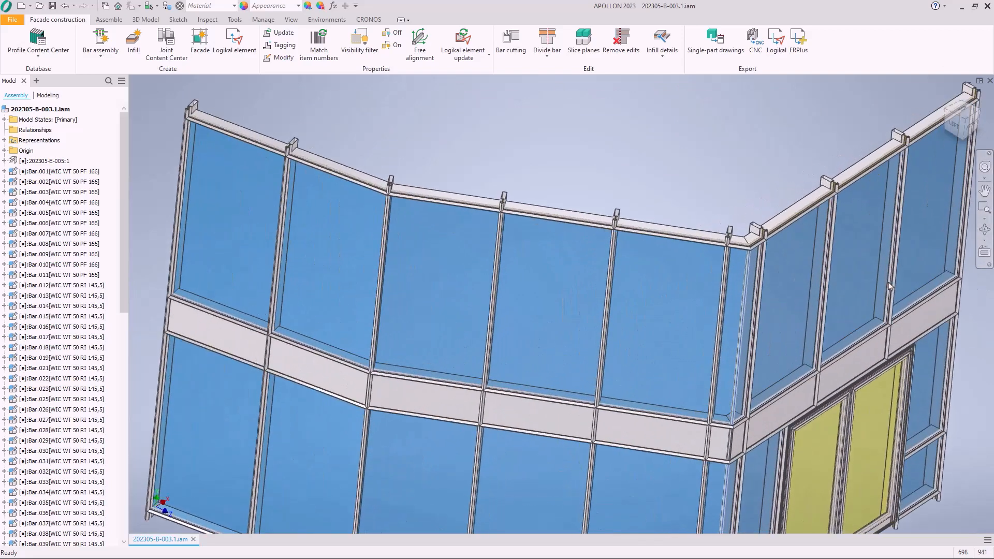